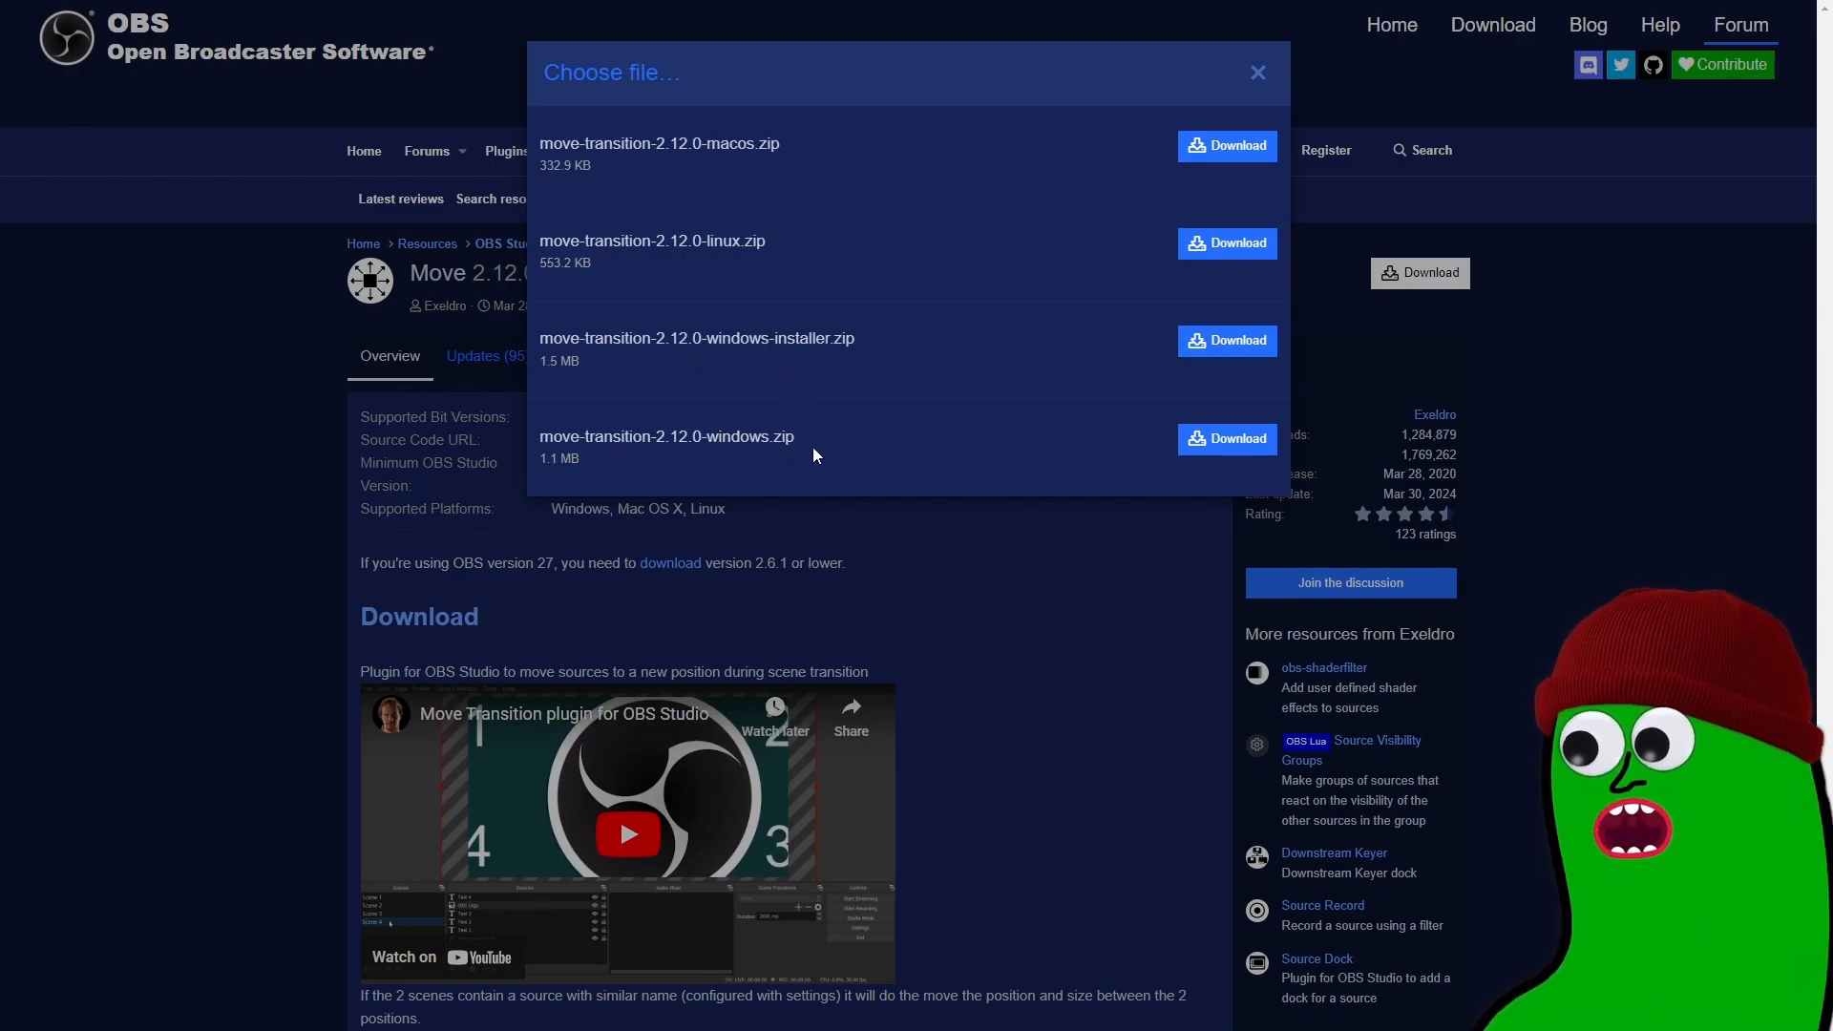
- Add an Audio Move filter named "test" to the Wave XLR audio source
{"action": "left_click", "coordinate": [1248, 76]}
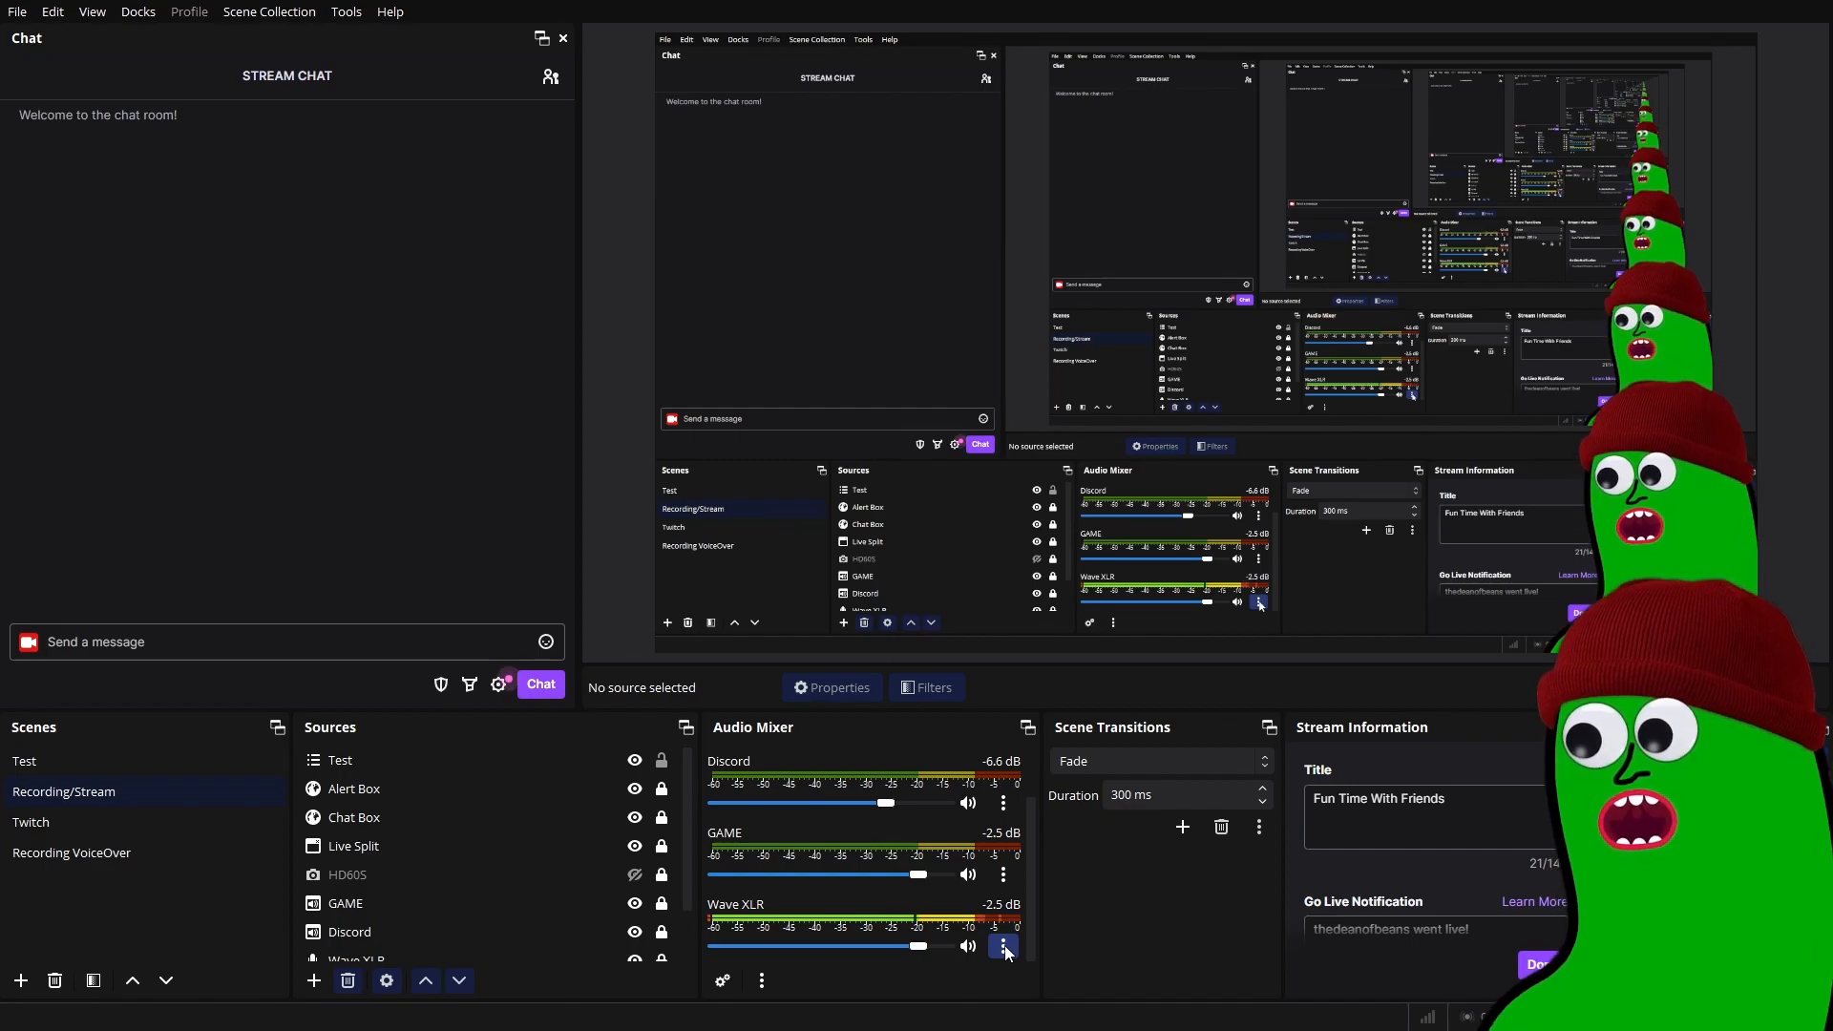
{"action": "left_click", "coordinate": [1004, 947]}
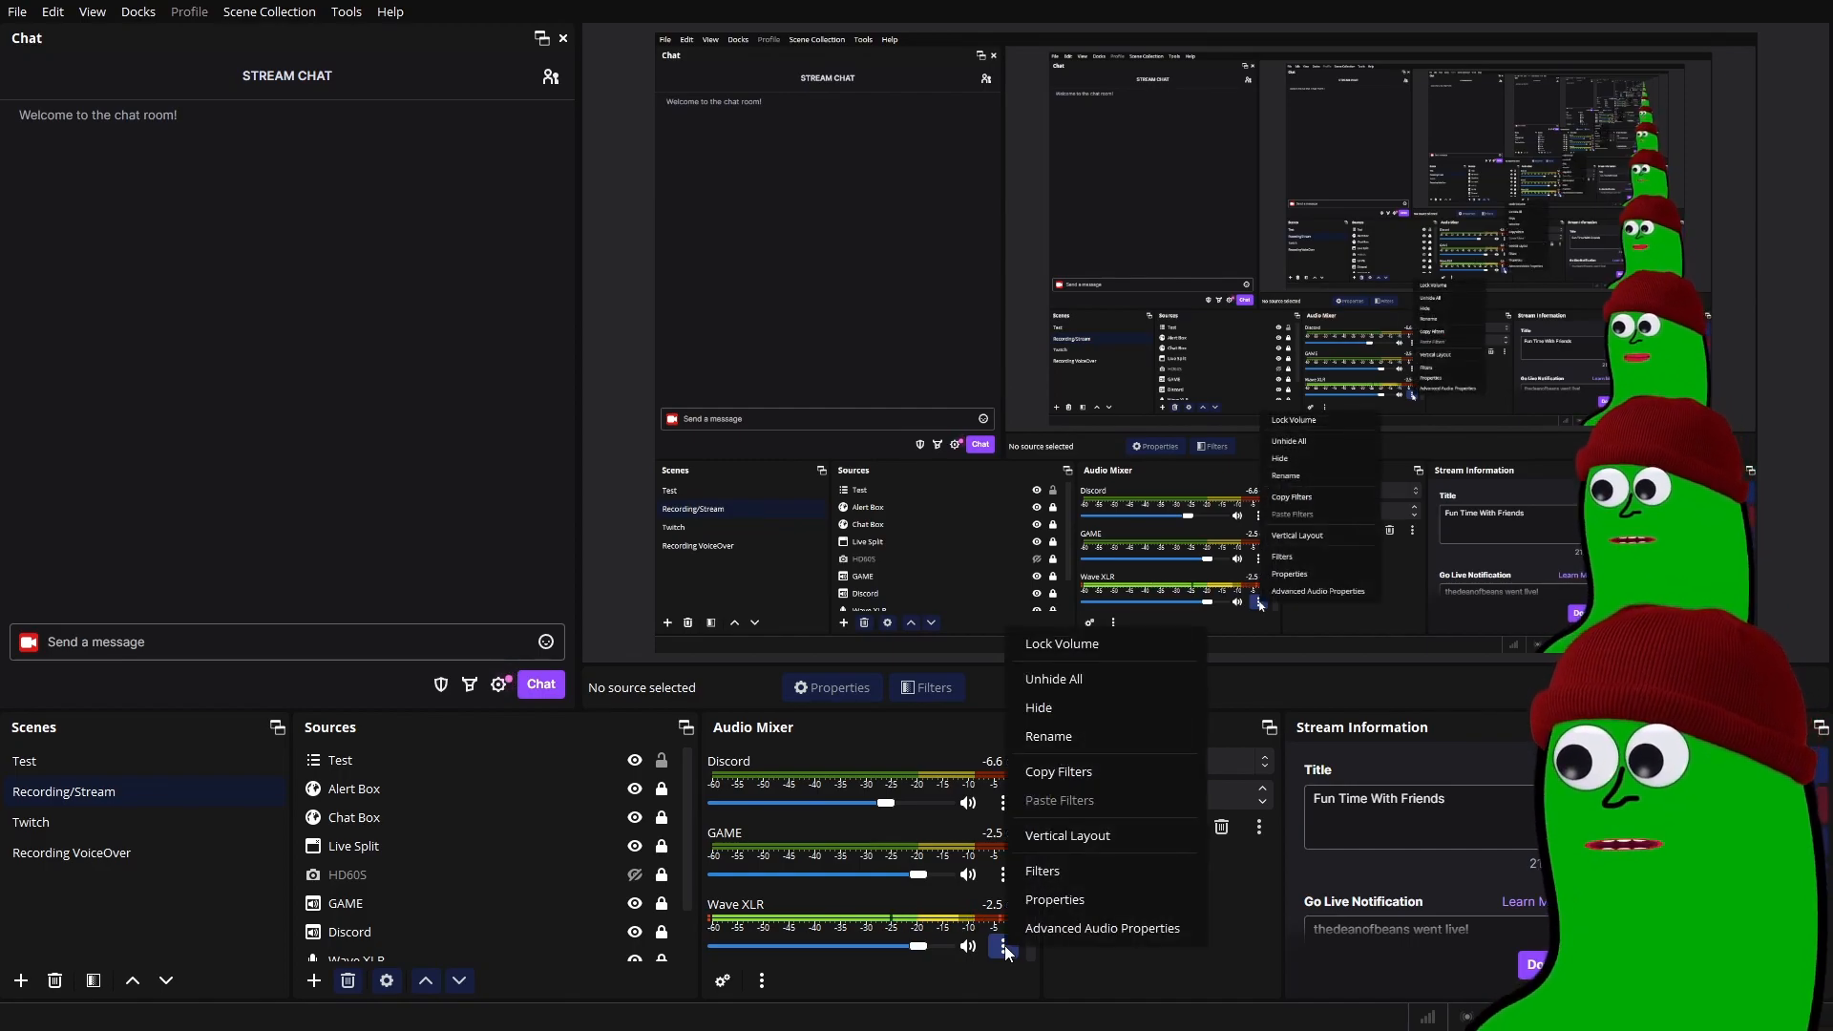
{"action": "left_click", "coordinate": [1061, 869]}
{"action": "left_click", "coordinate": [525, 826]}
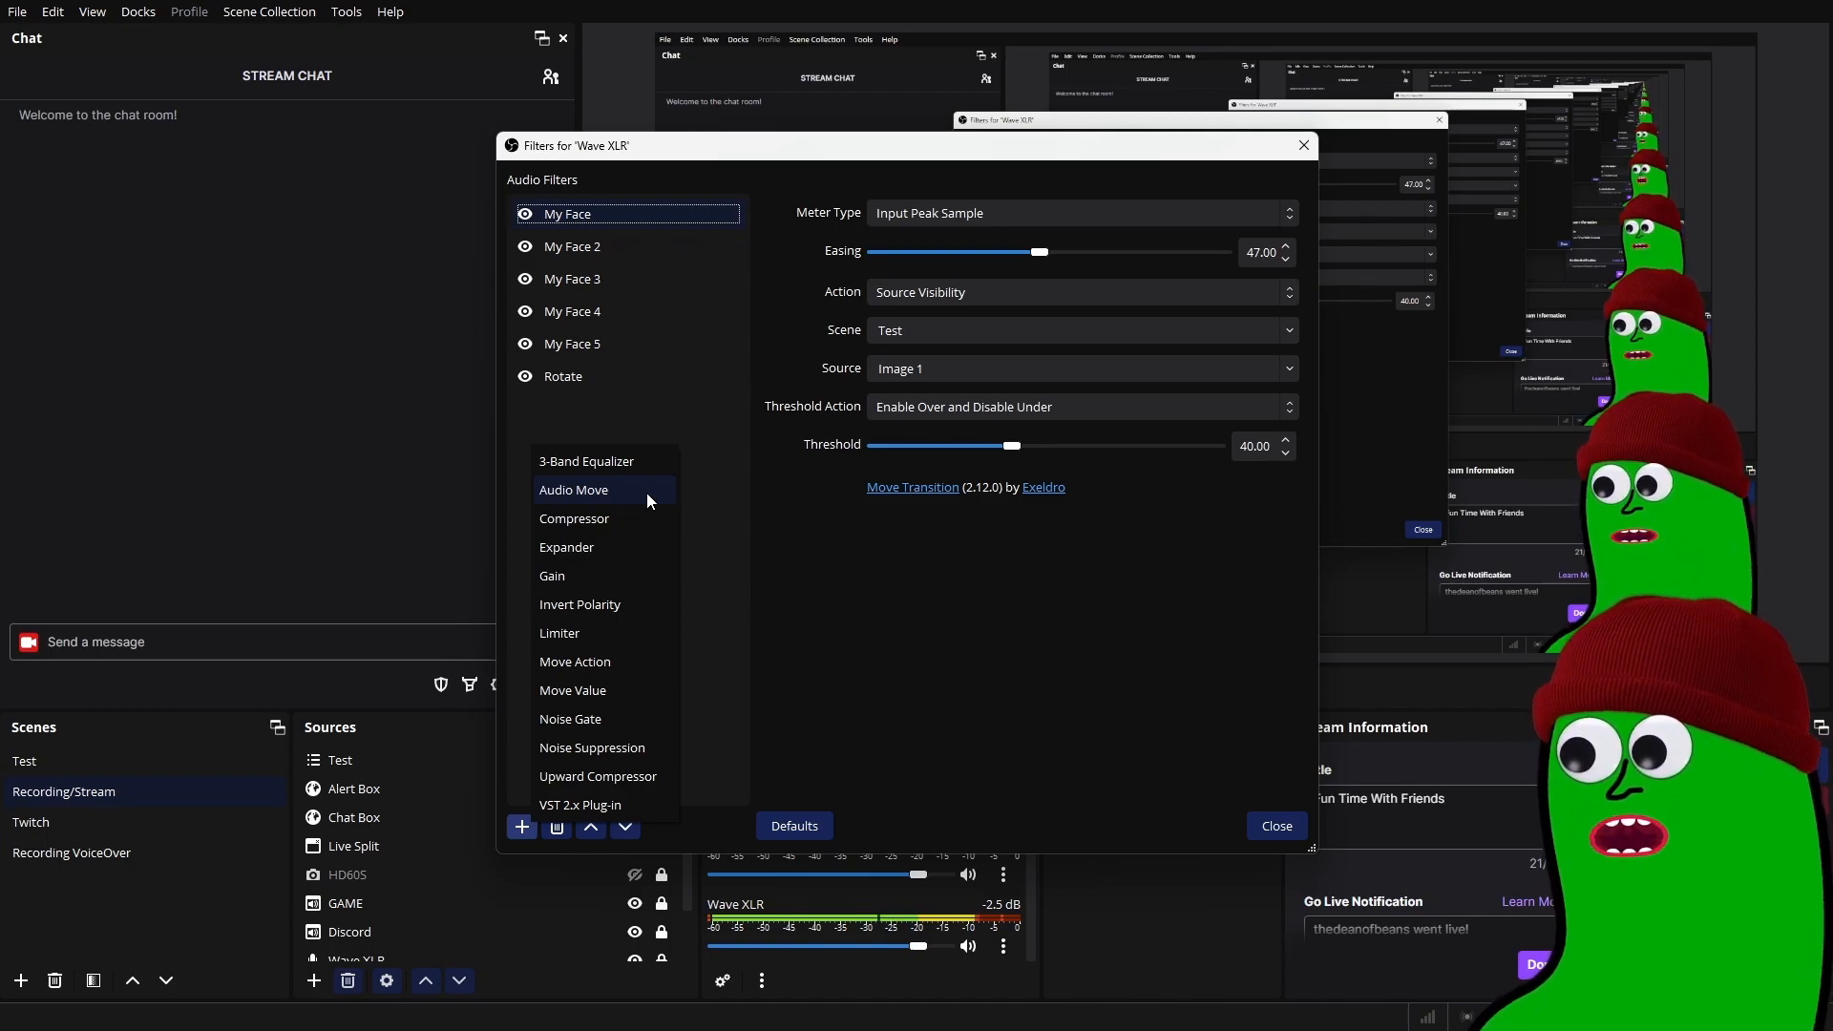
{"action": "left_click", "coordinate": [646, 493]}
{"action": "type", "text": "test"}
{"action": "key", "text": "Return"}
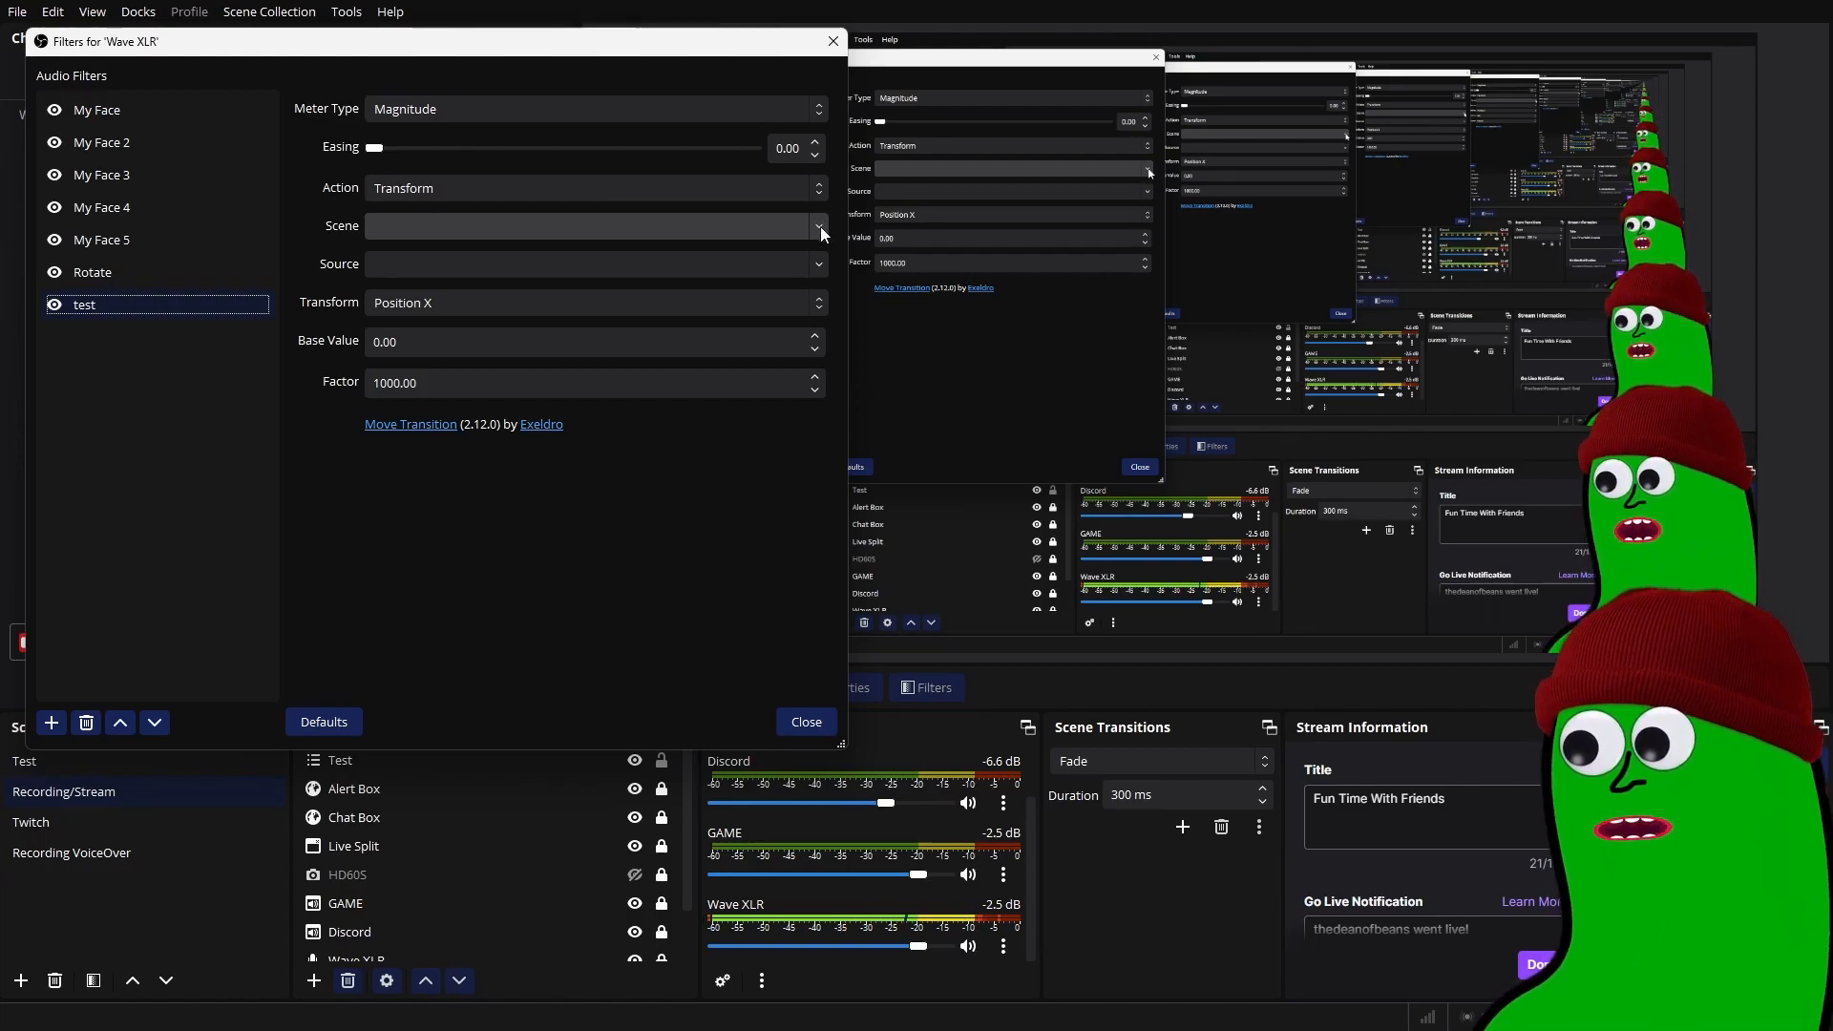
- Target the test filter at the Moniter 1 source in the Recording/Stream scene, using the Position X transform
{"action": "left_click", "coordinate": [413, 227]}
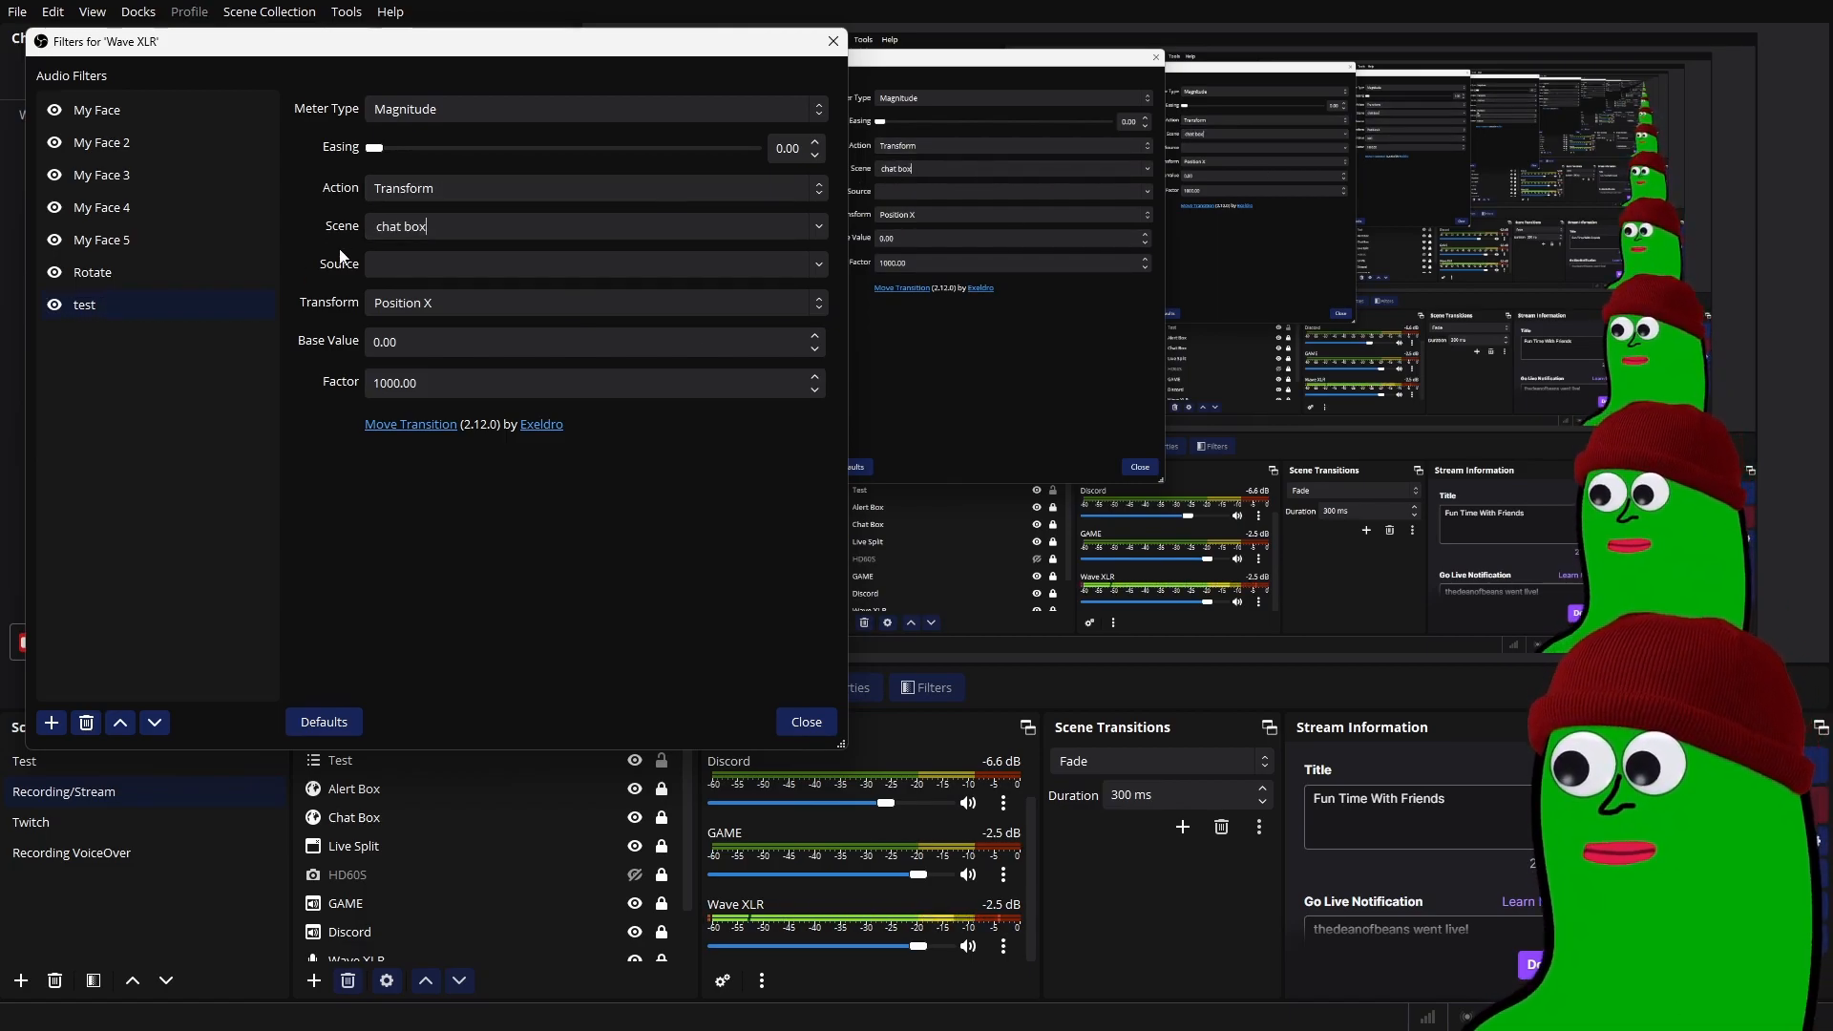
{"action": "left_click", "coordinate": [818, 226]}
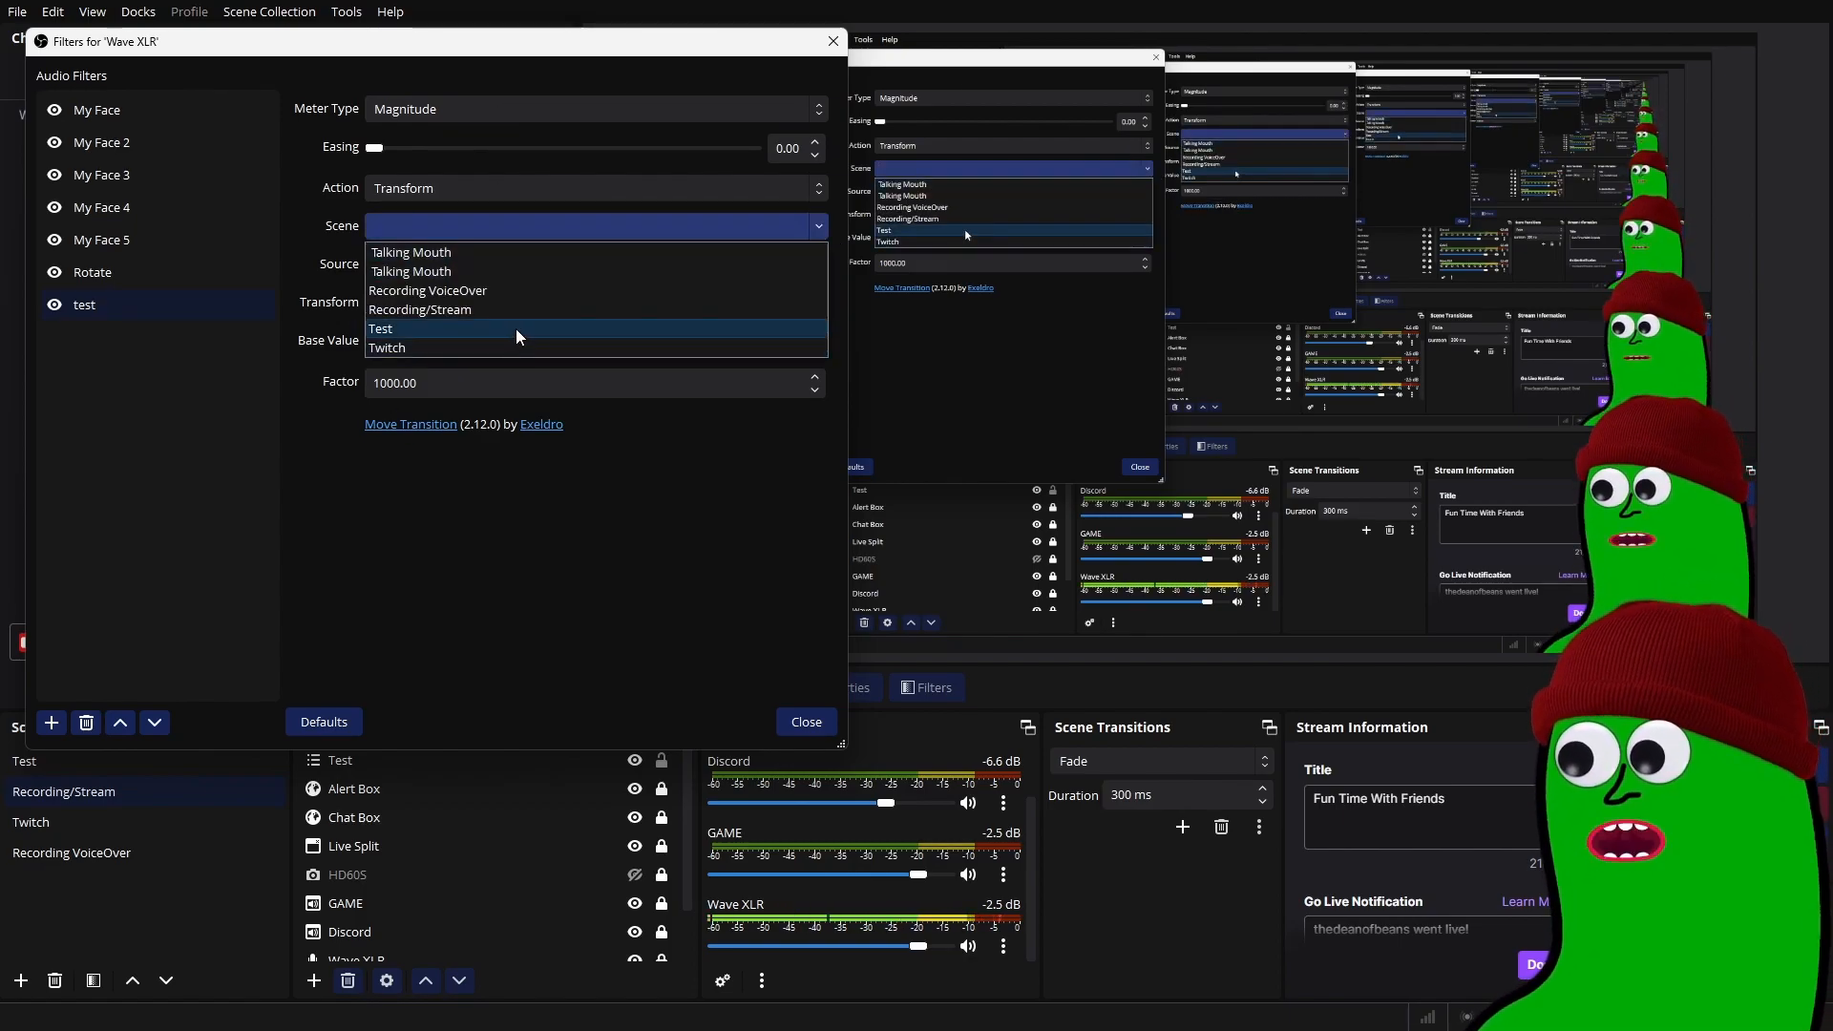
{"action": "left_click", "coordinate": [537, 545]}
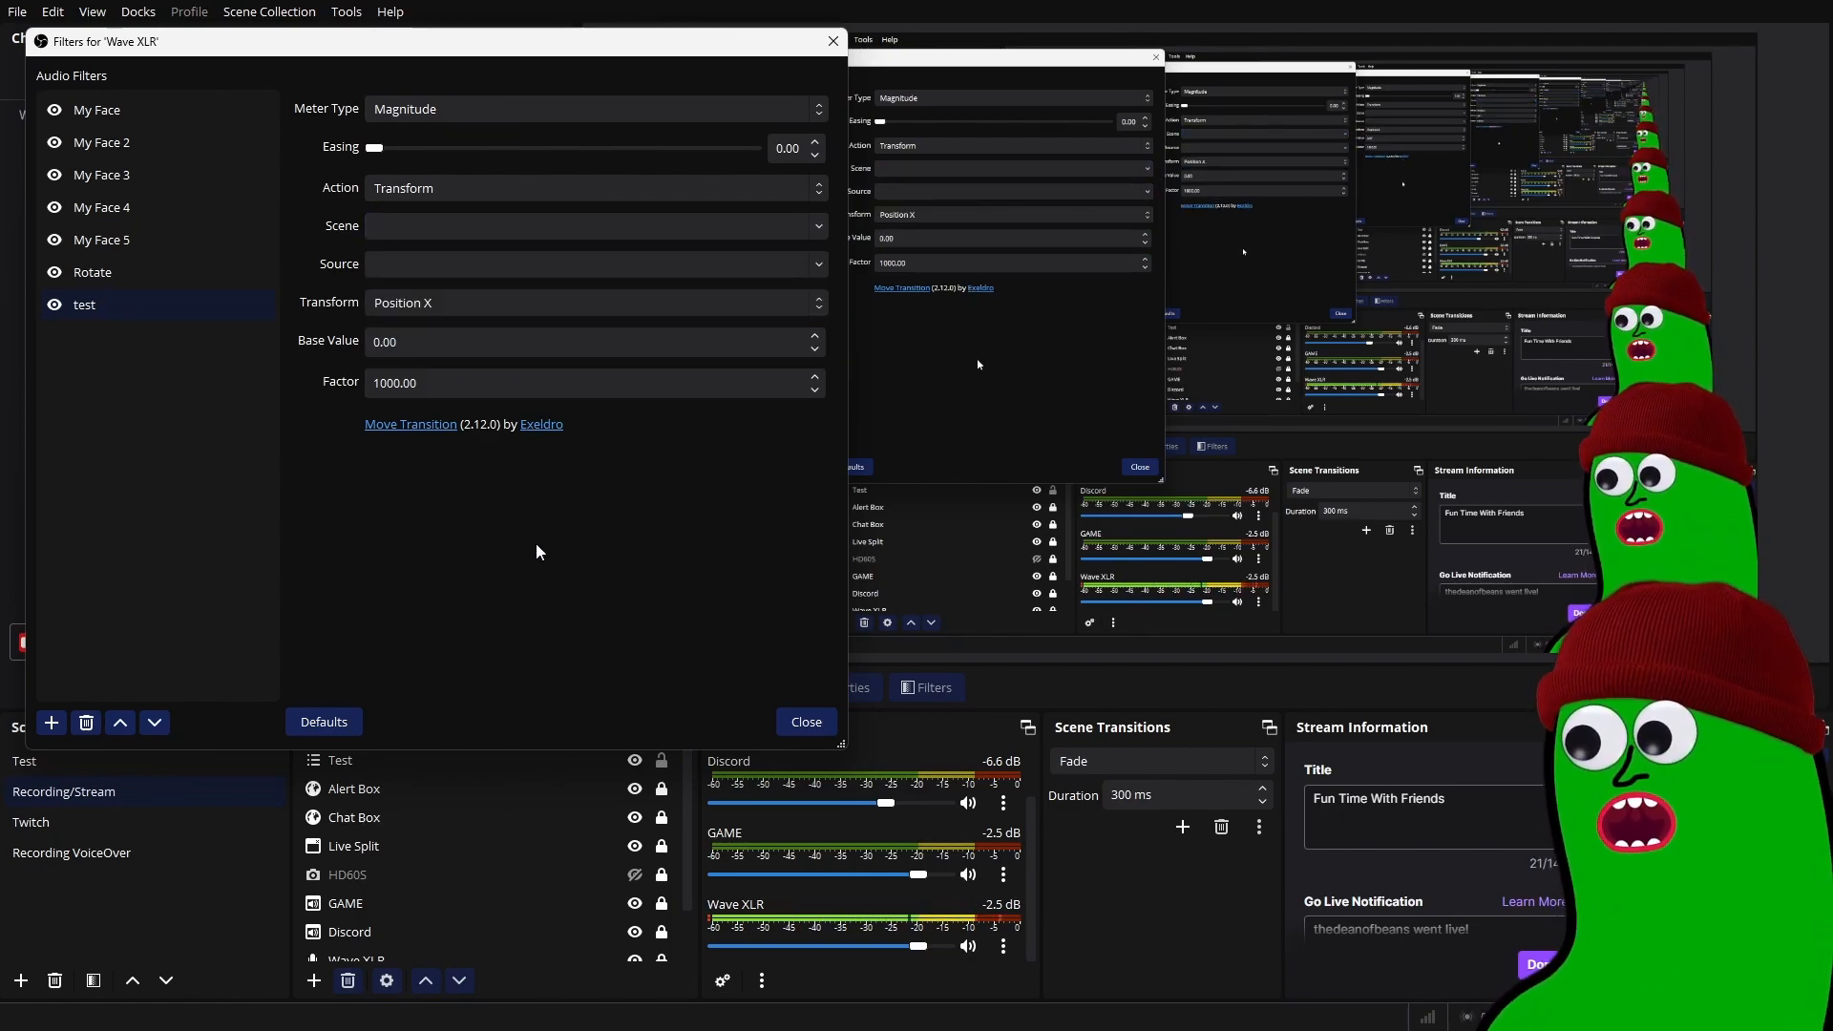
{"action": "left_click", "coordinate": [819, 264]}
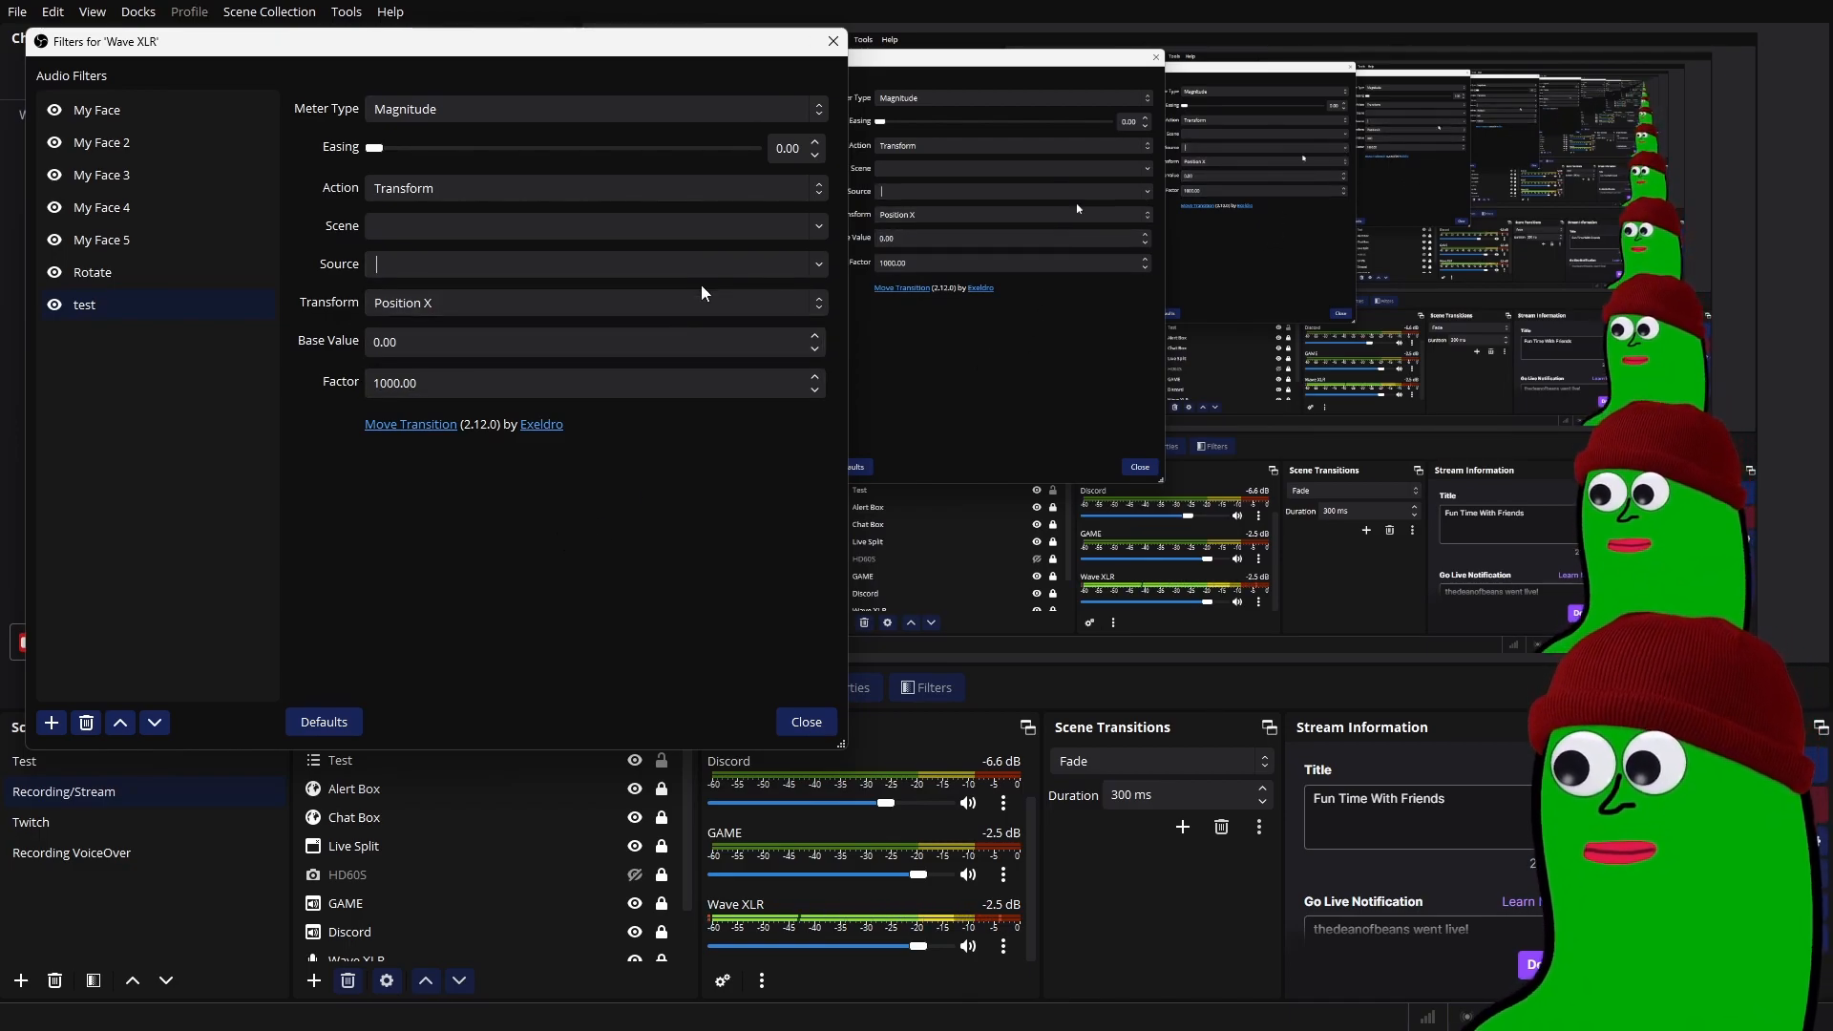
{"action": "left_click", "coordinate": [821, 234]}
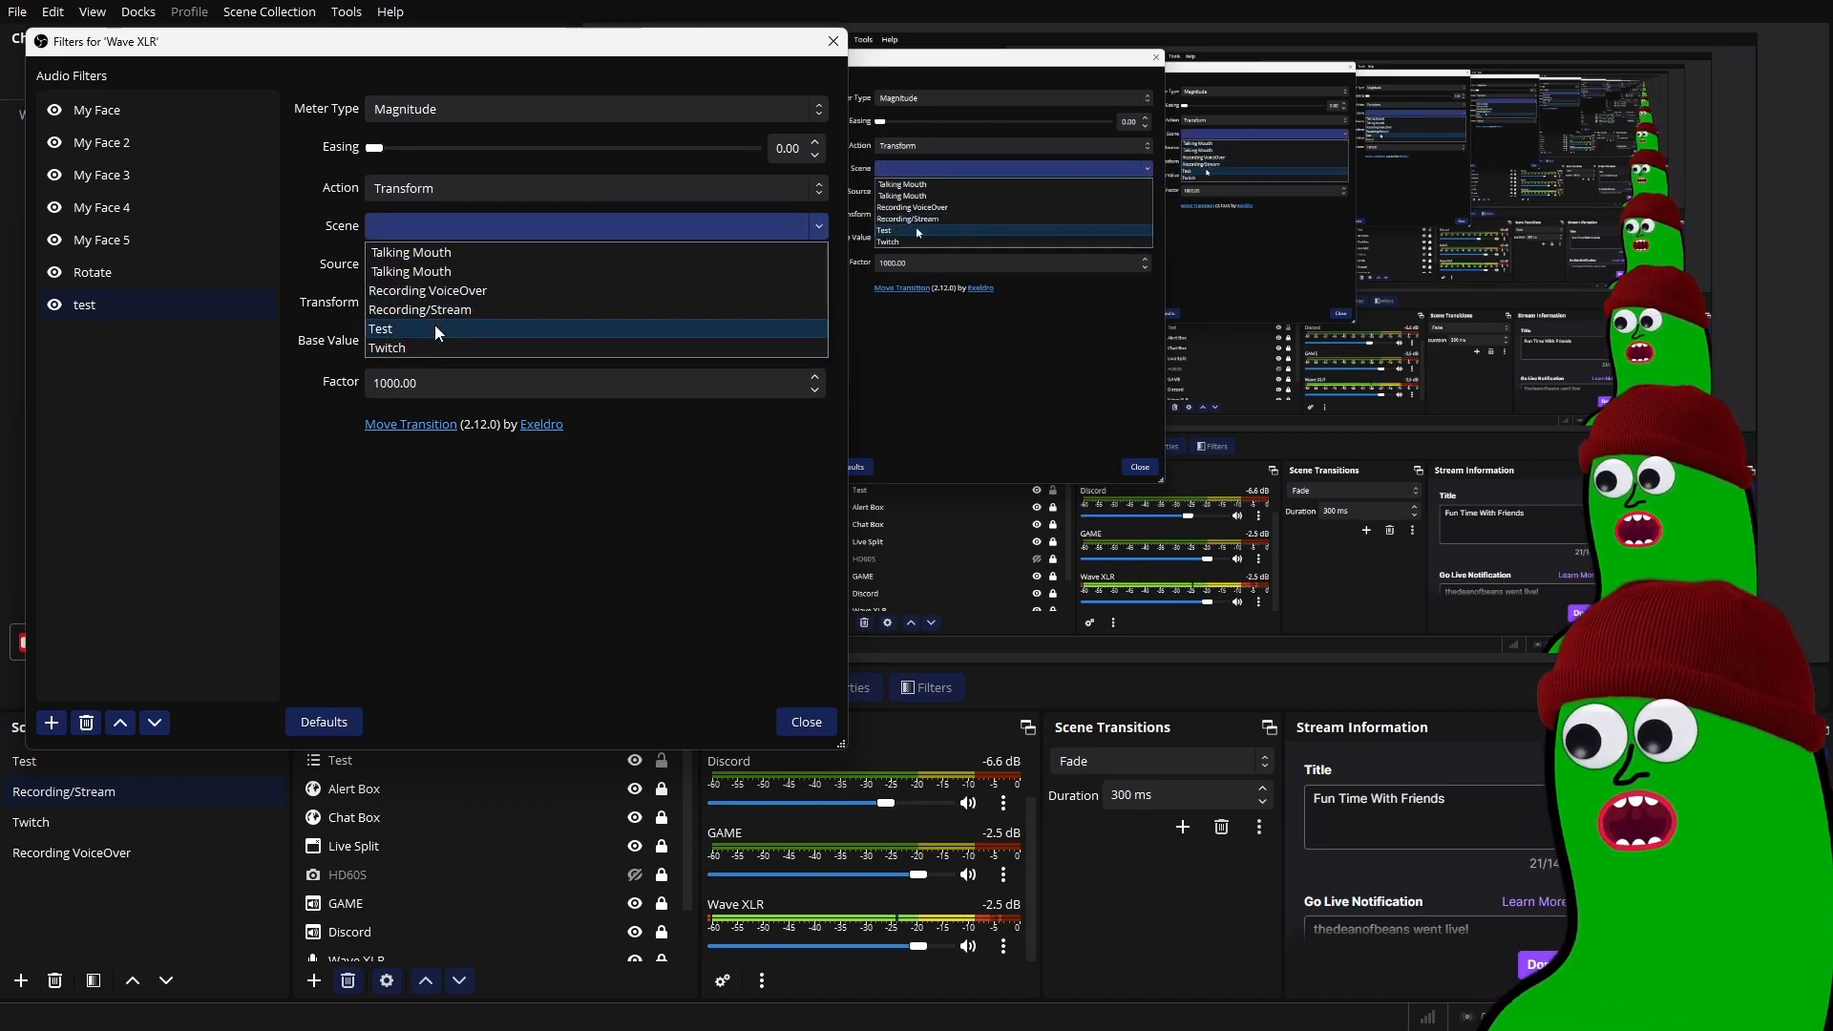
{"action": "left_click", "coordinate": [465, 291]}
{"action": "left_click", "coordinate": [820, 263]}
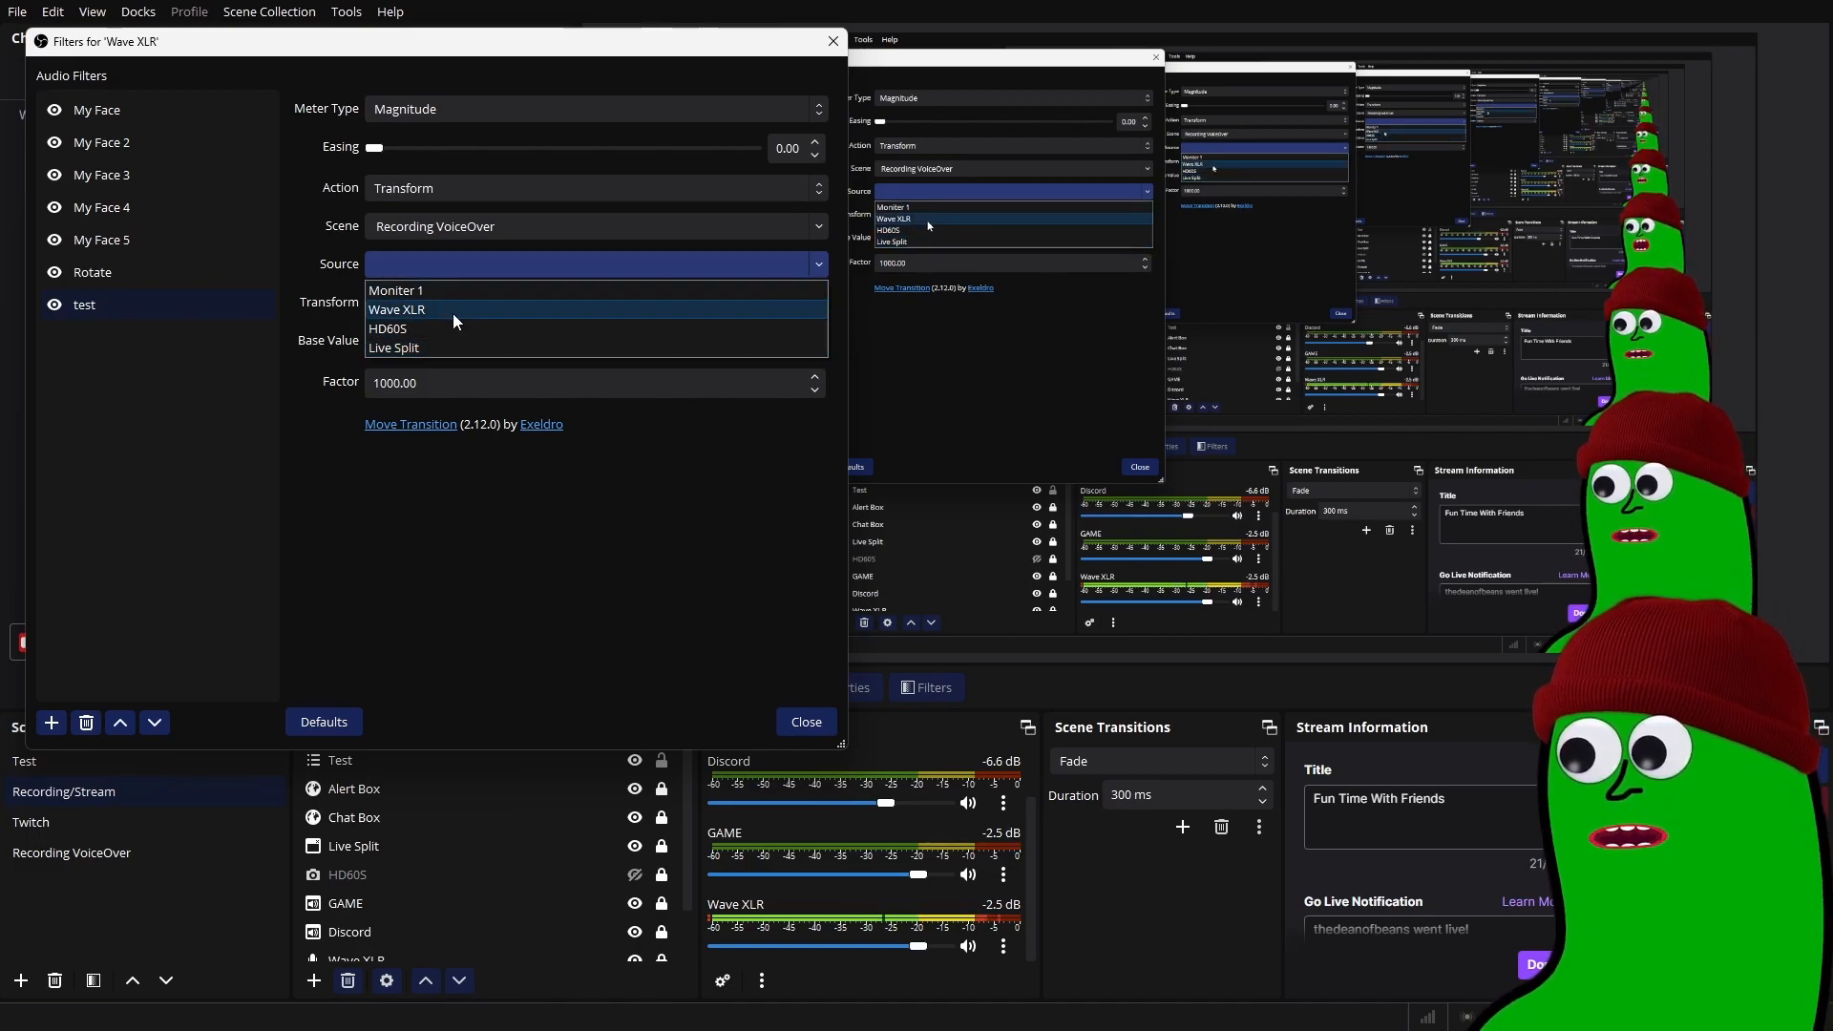
{"action": "left_click", "coordinate": [461, 289]}
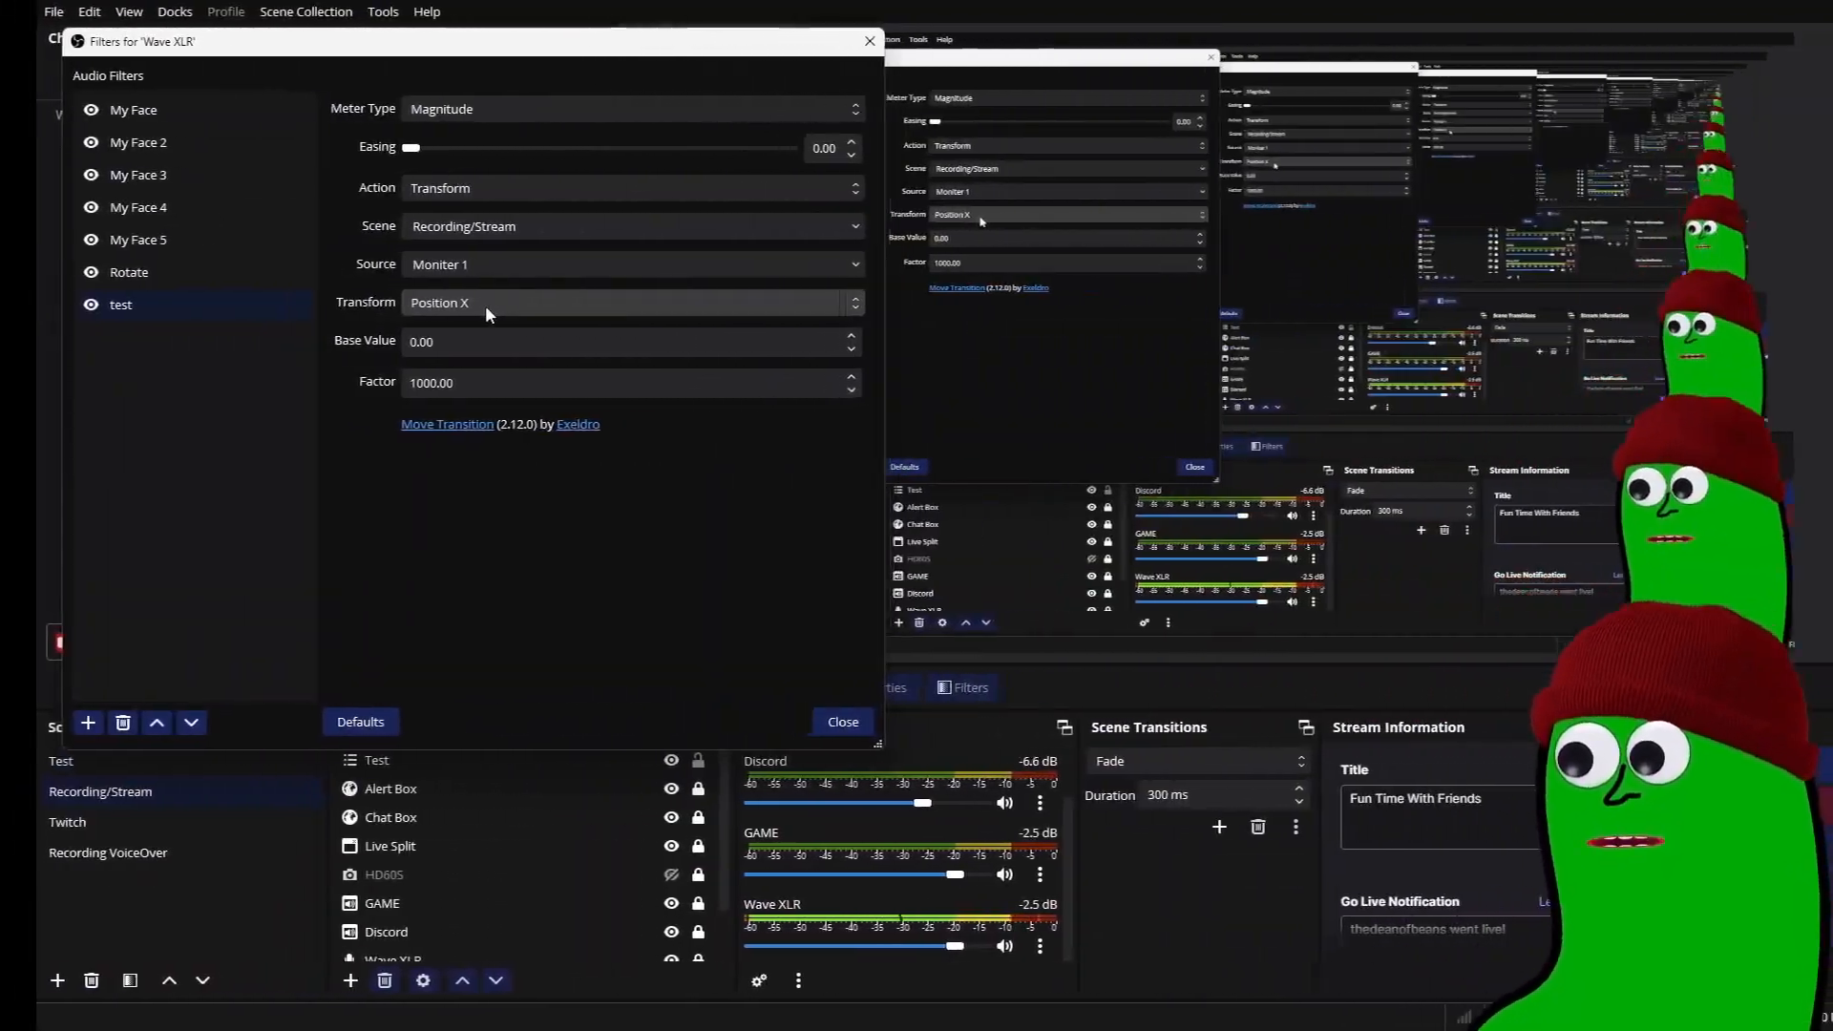
{"action": "left_click", "coordinate": [516, 302]}
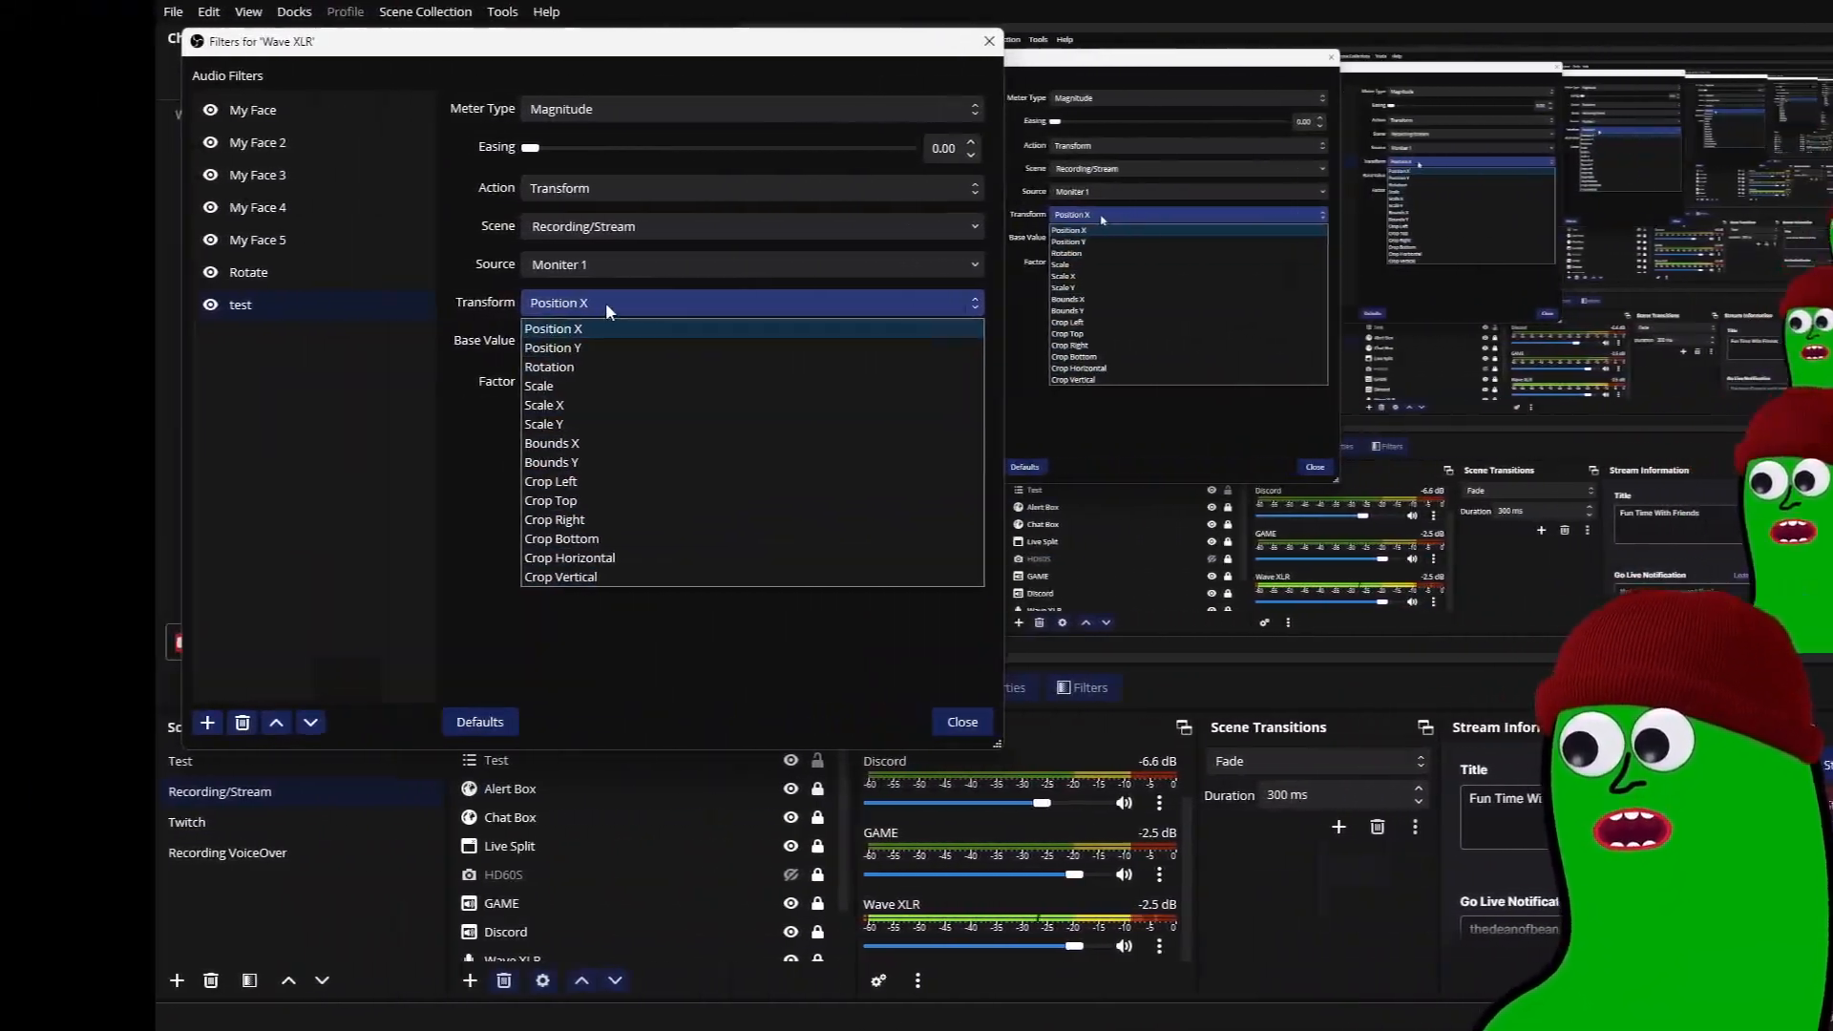
{"action": "left_click", "coordinate": [605, 328]}
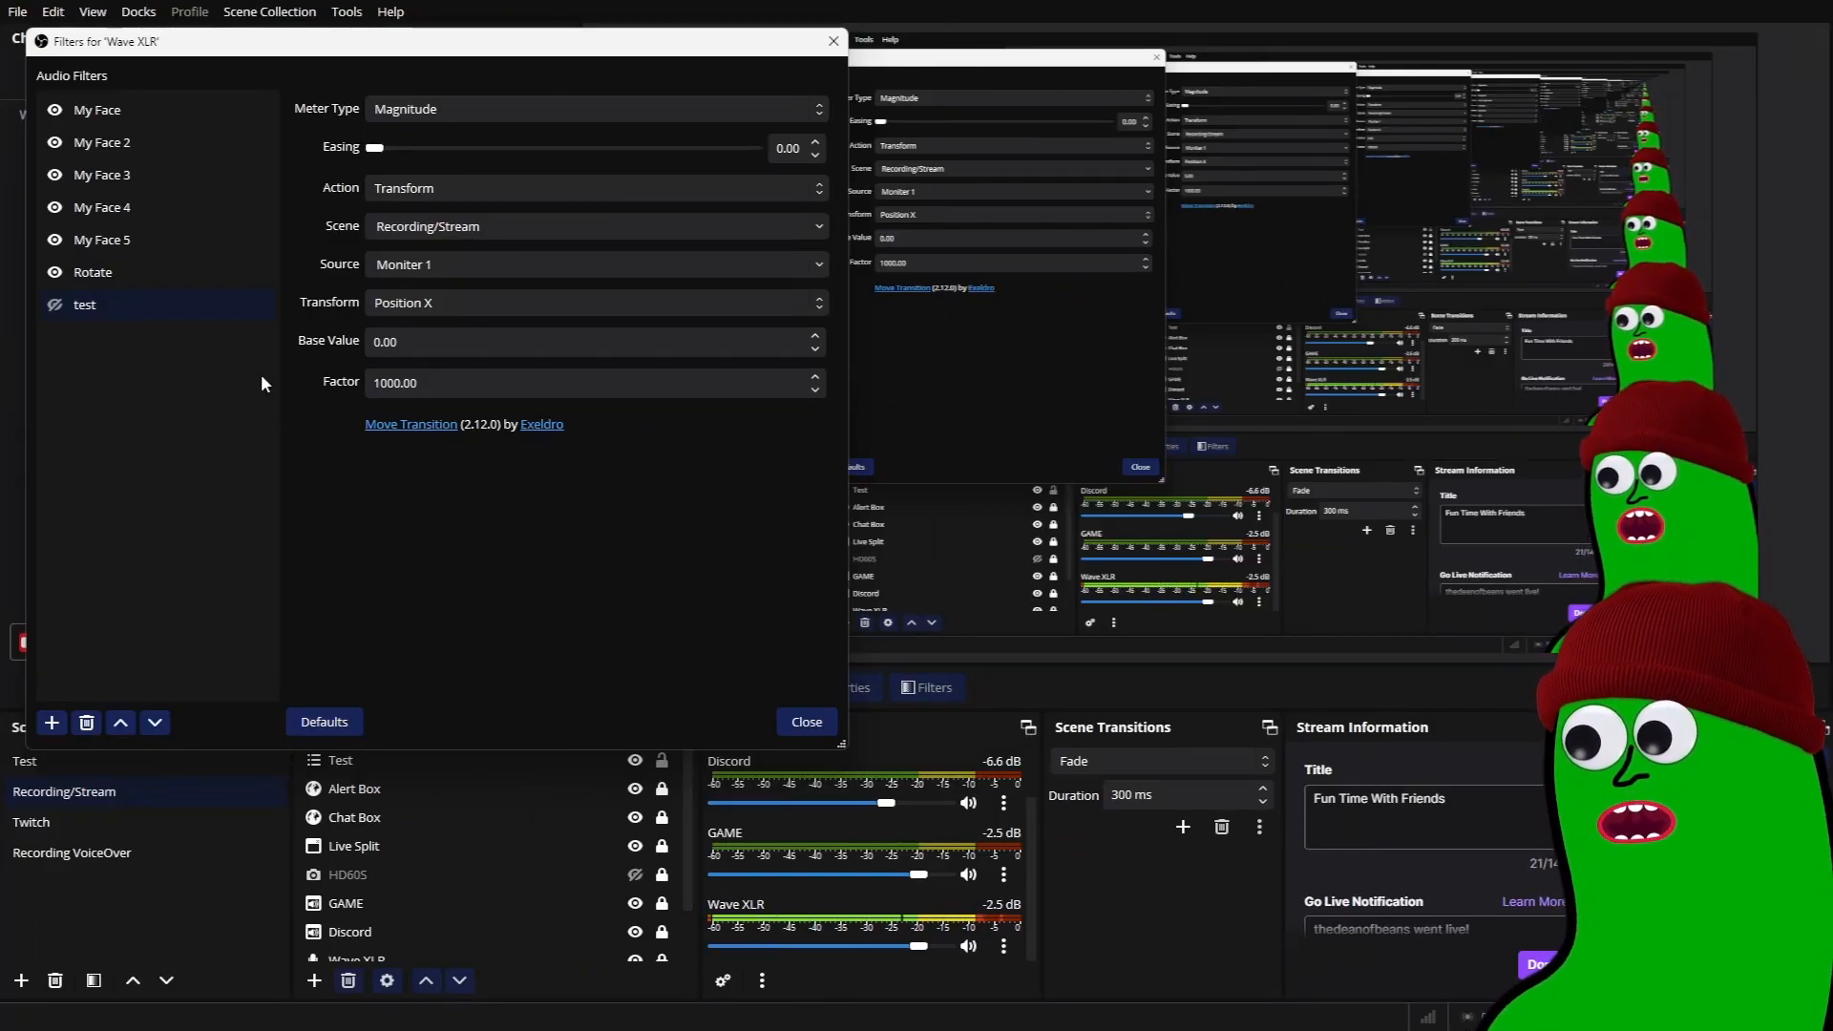
- Remove the test filter from the Wave XLR audio filters
{"action": "right_click", "coordinate": [158, 305]}
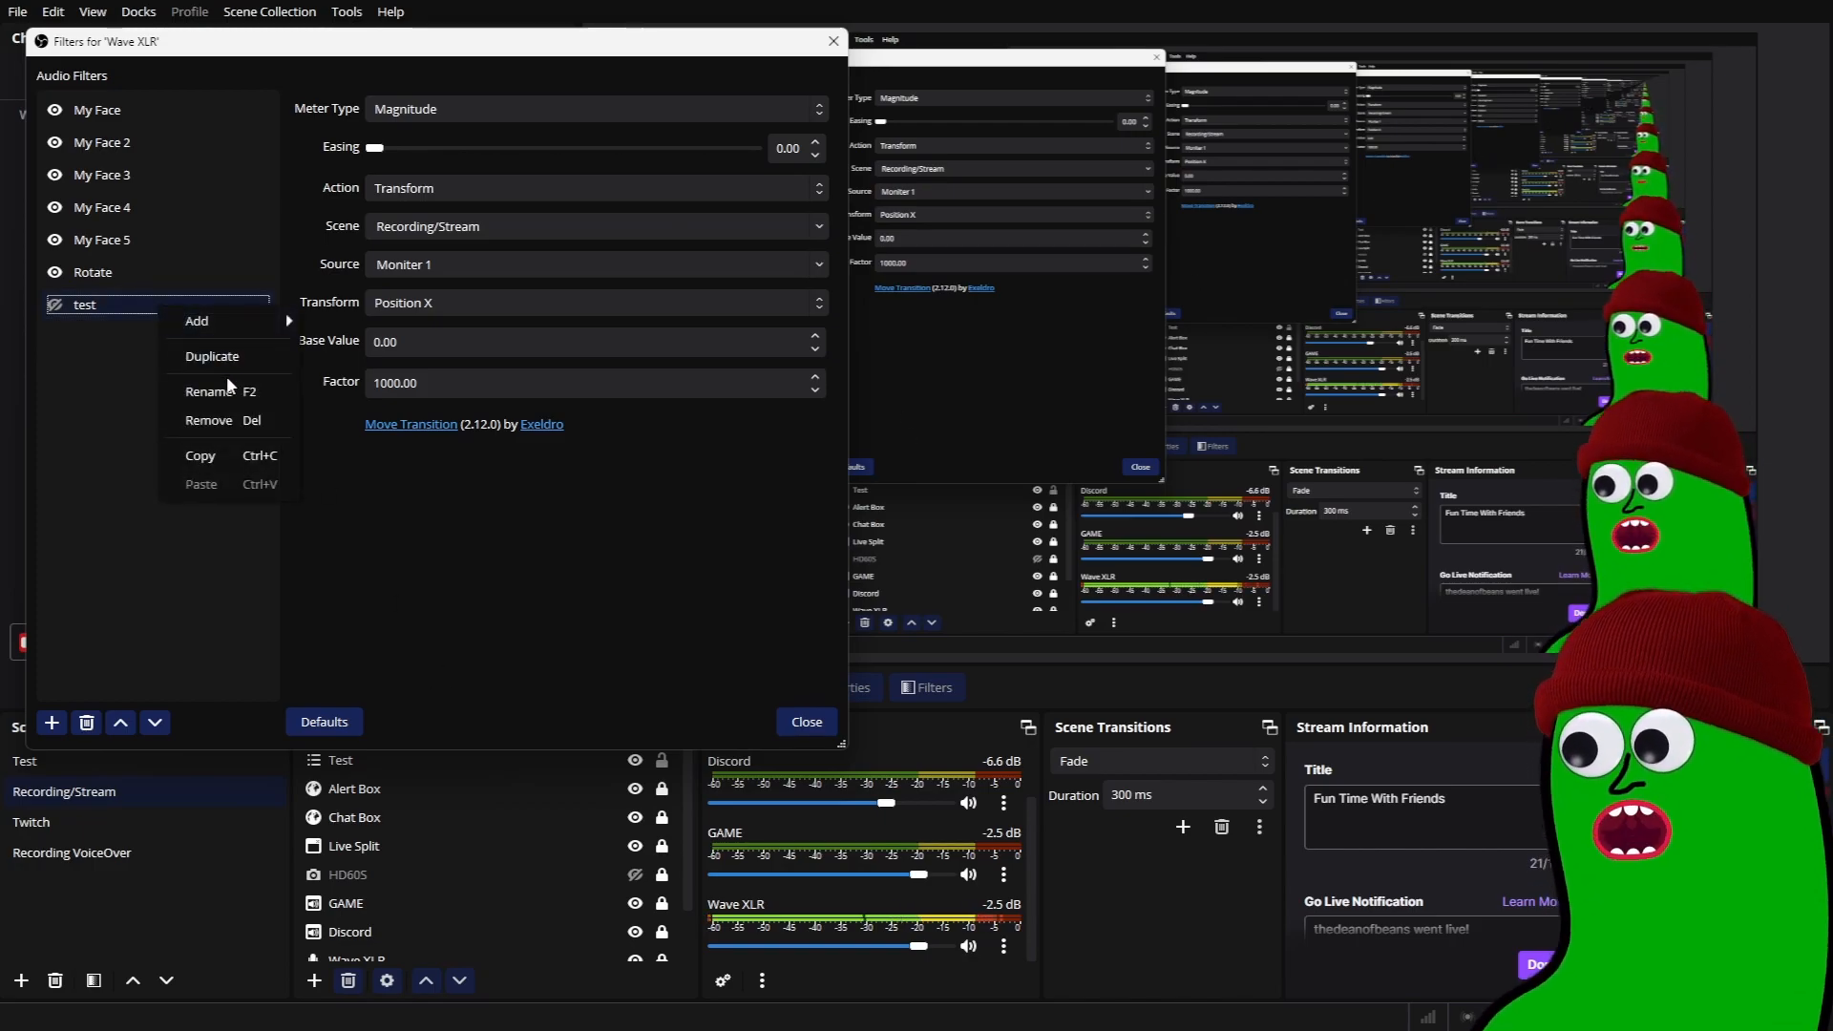
{"action": "left_click", "coordinate": [205, 413]}
{"action": "left_click", "coordinate": [484, 418]}
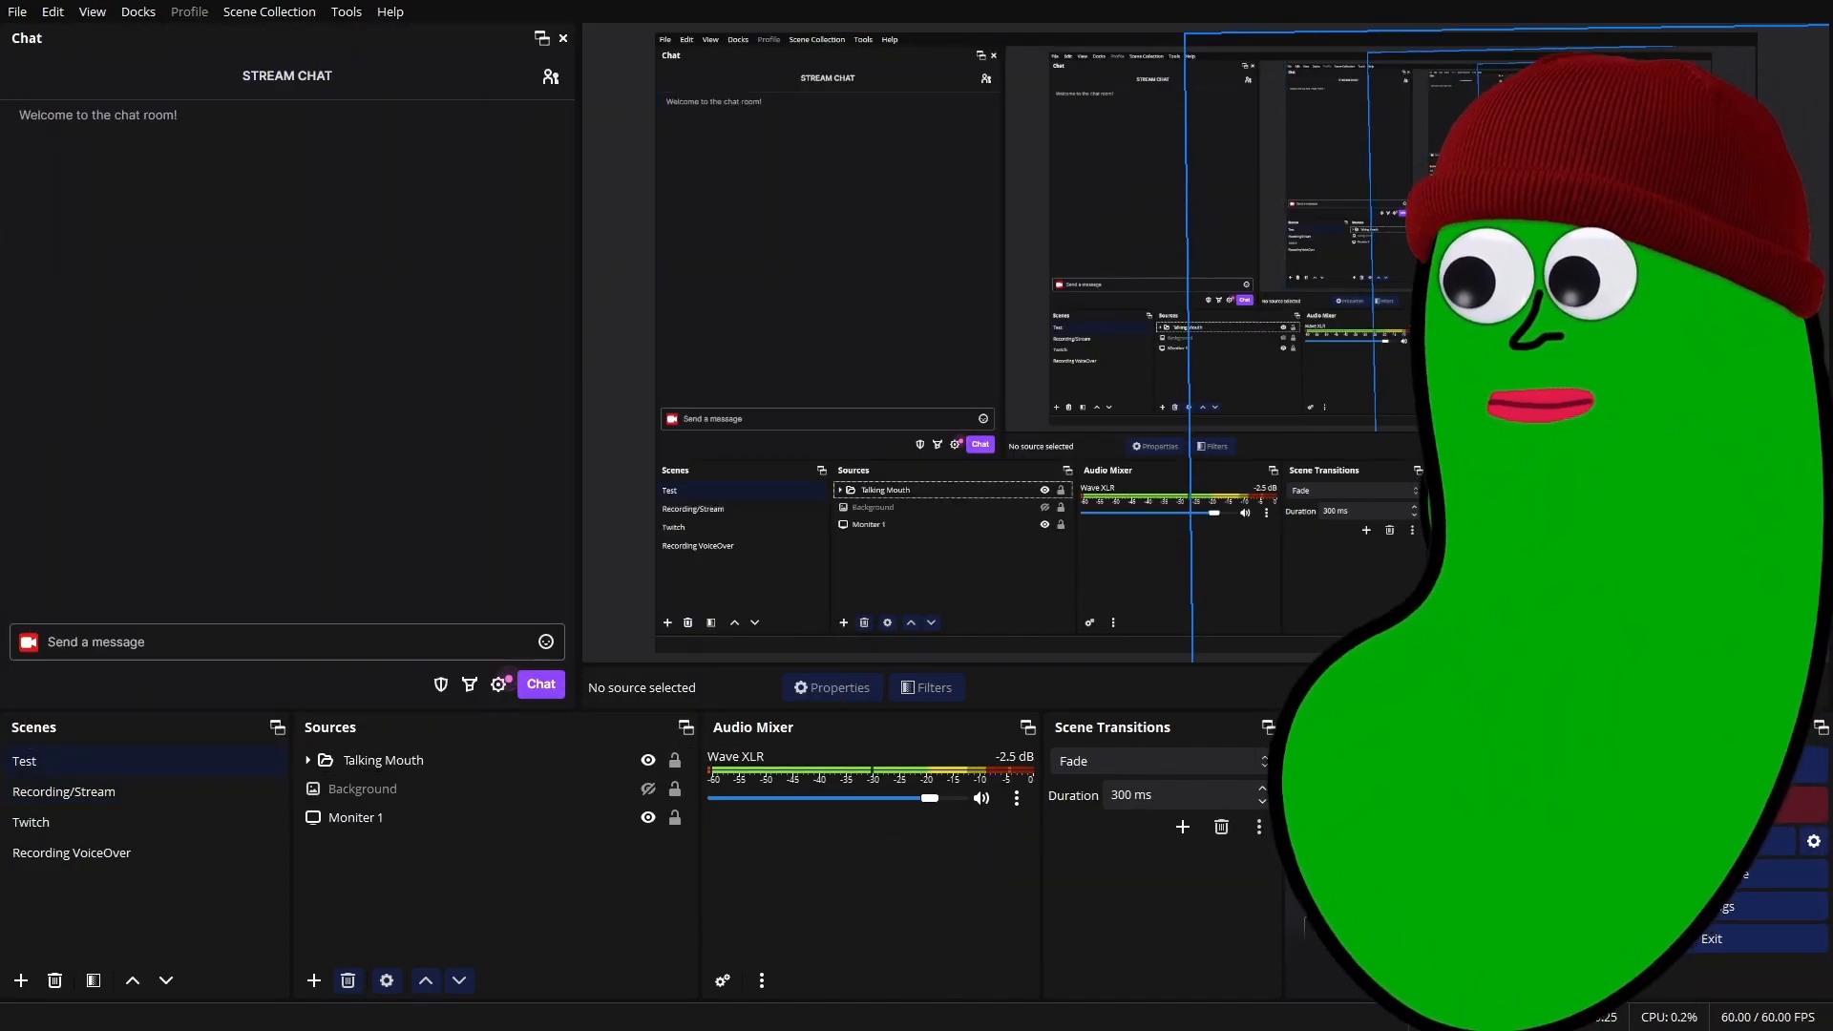
- Expand the Talking Mouth group in the Test scene and examine the properties and pictures of its image sources
{"action": "left_click", "coordinate": [383, 760]}
{"action": "left_click", "coordinate": [307, 759]}
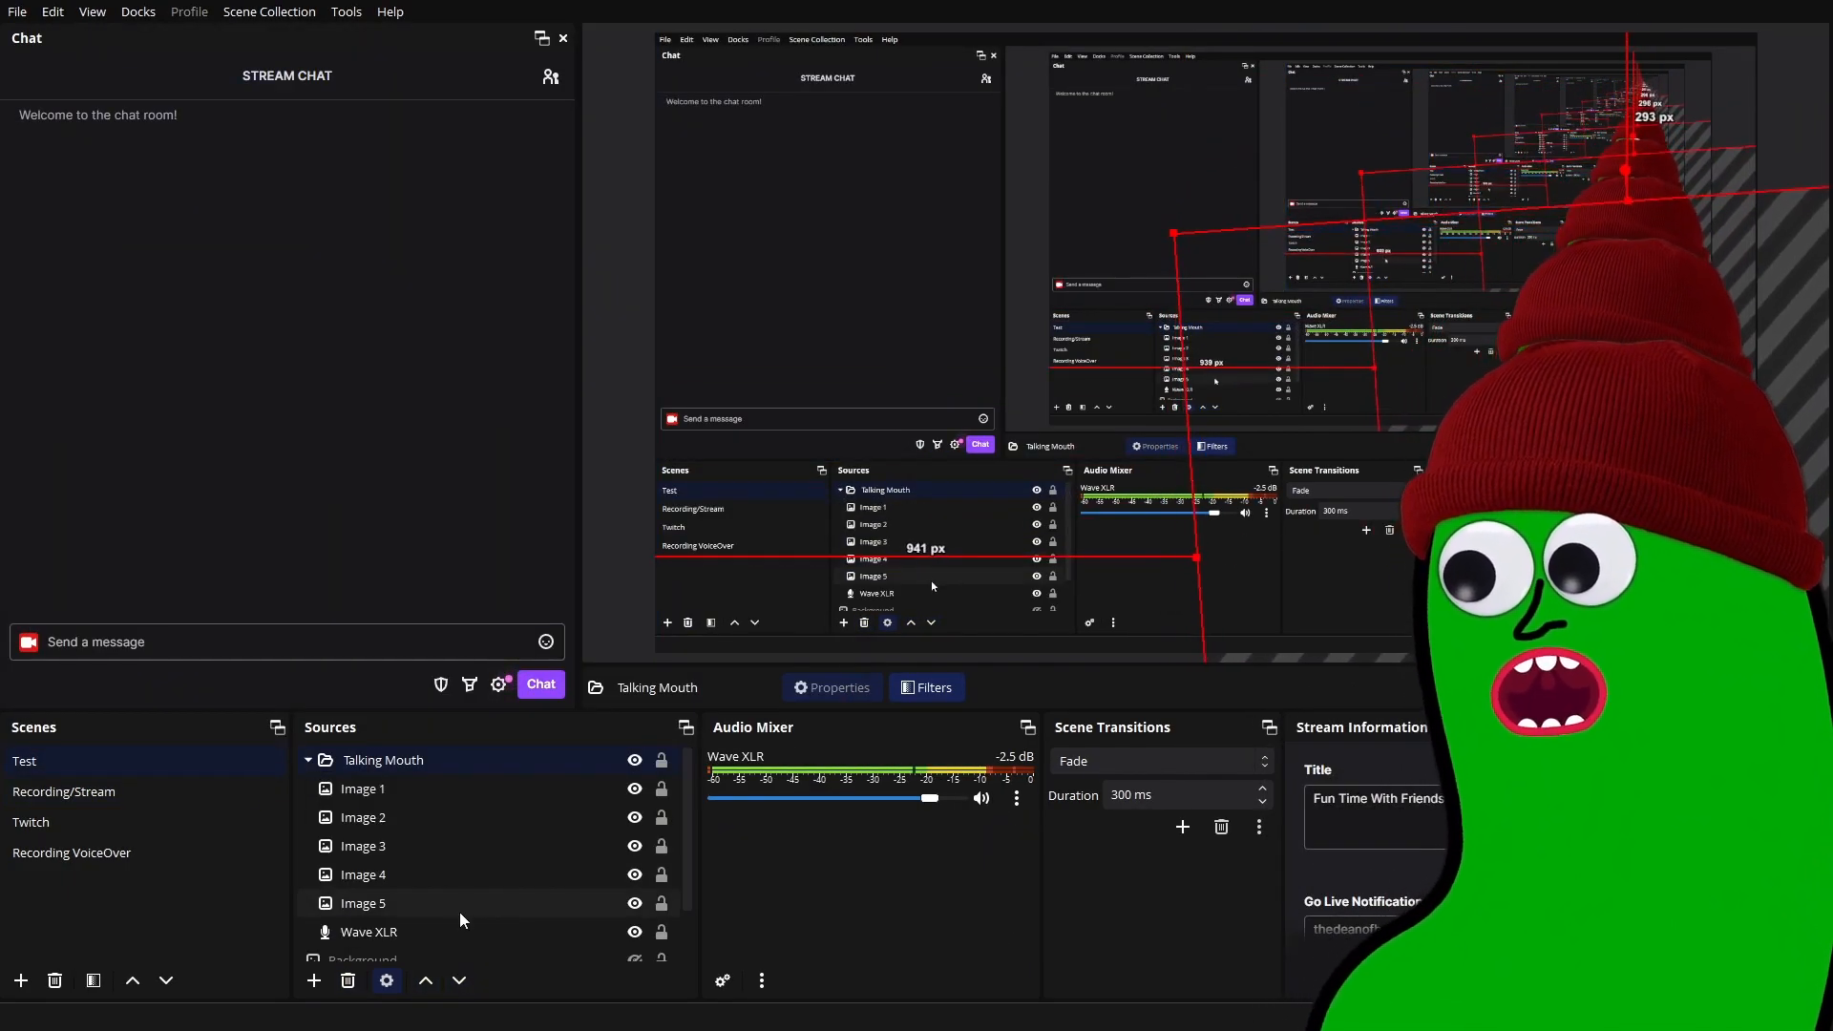
{"action": "double_click", "coordinate": [408, 789]}
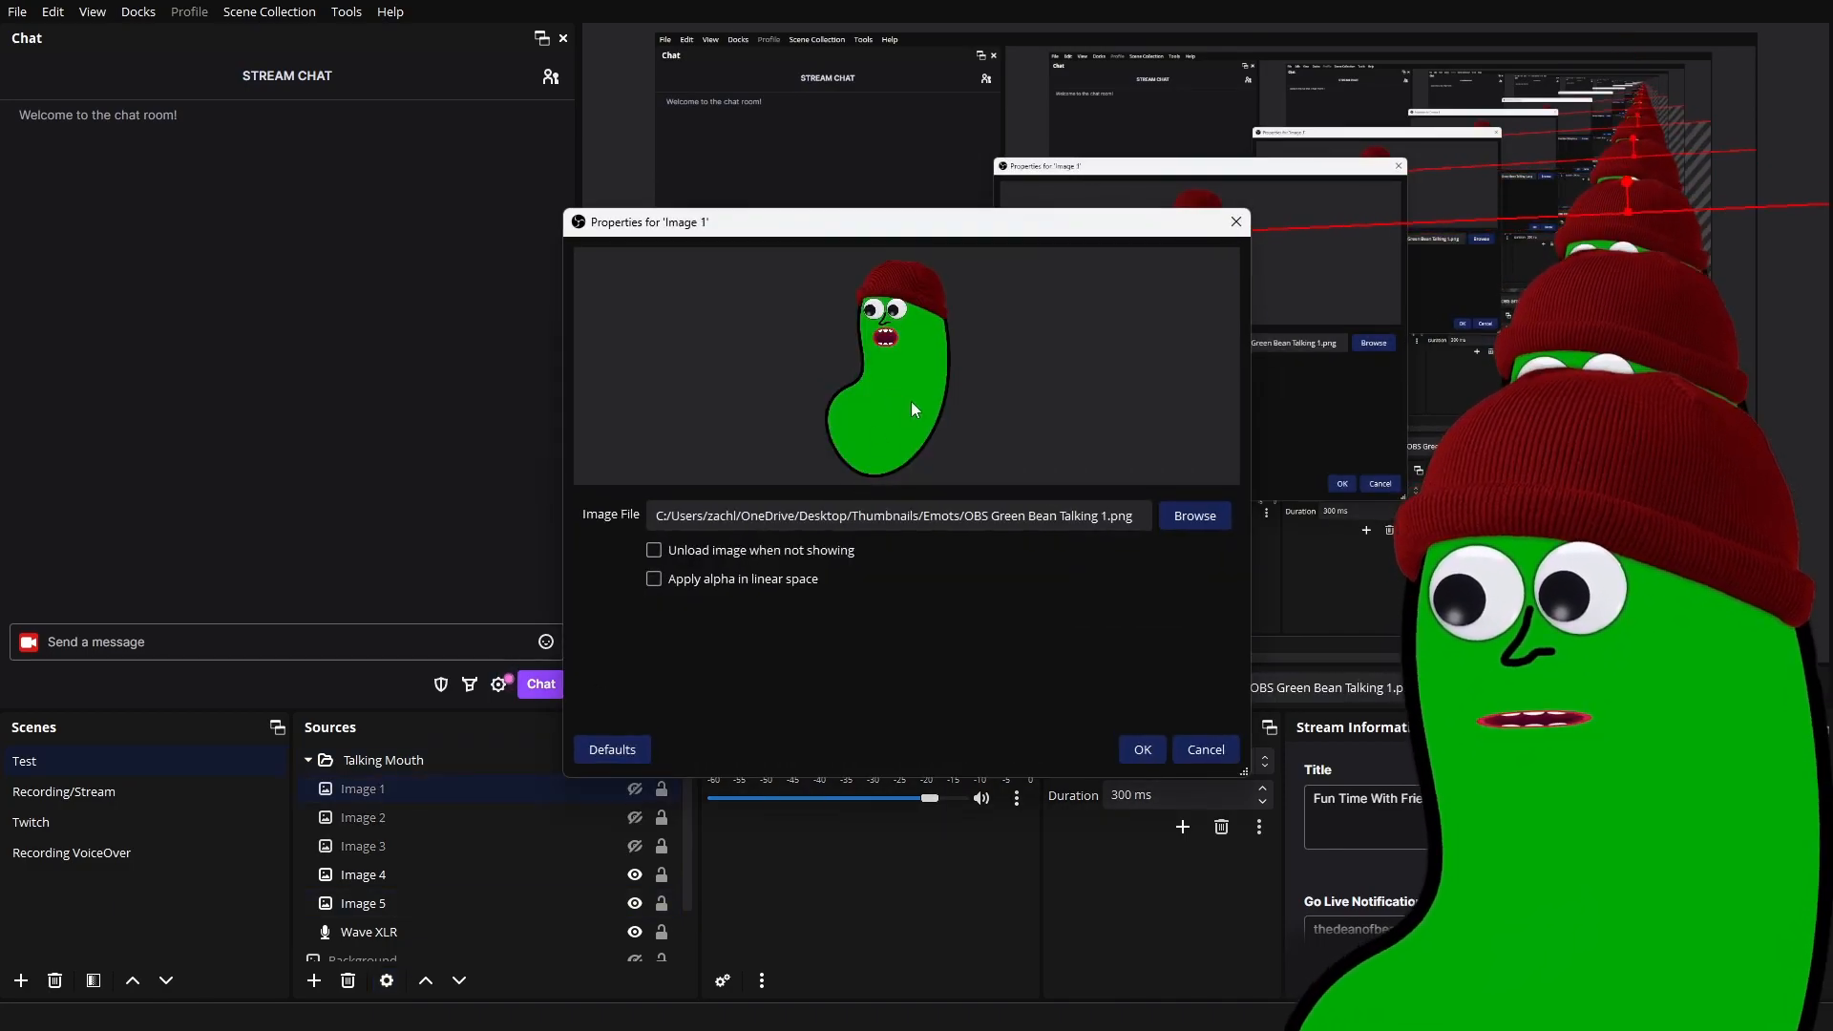
{"action": "double_click", "coordinate": [432, 905]}
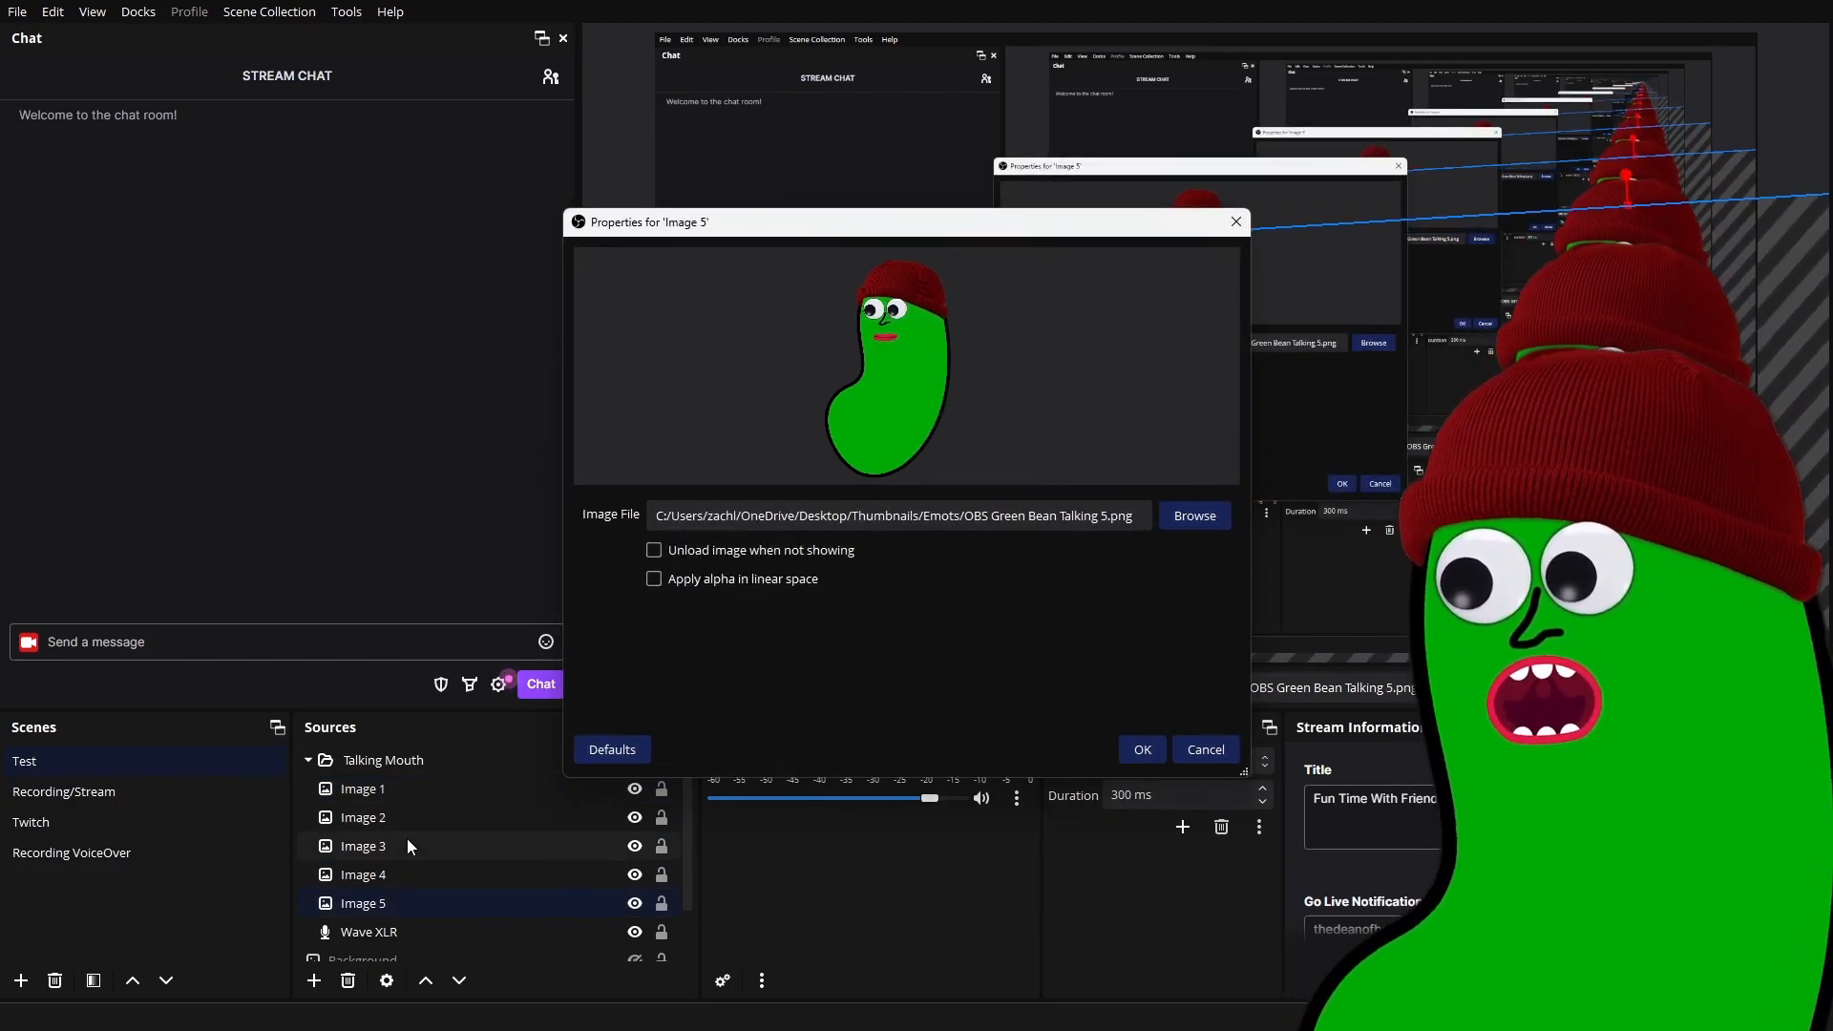
{"action": "double_click", "coordinate": [404, 877]}
{"action": "left_click", "coordinate": [416, 846]}
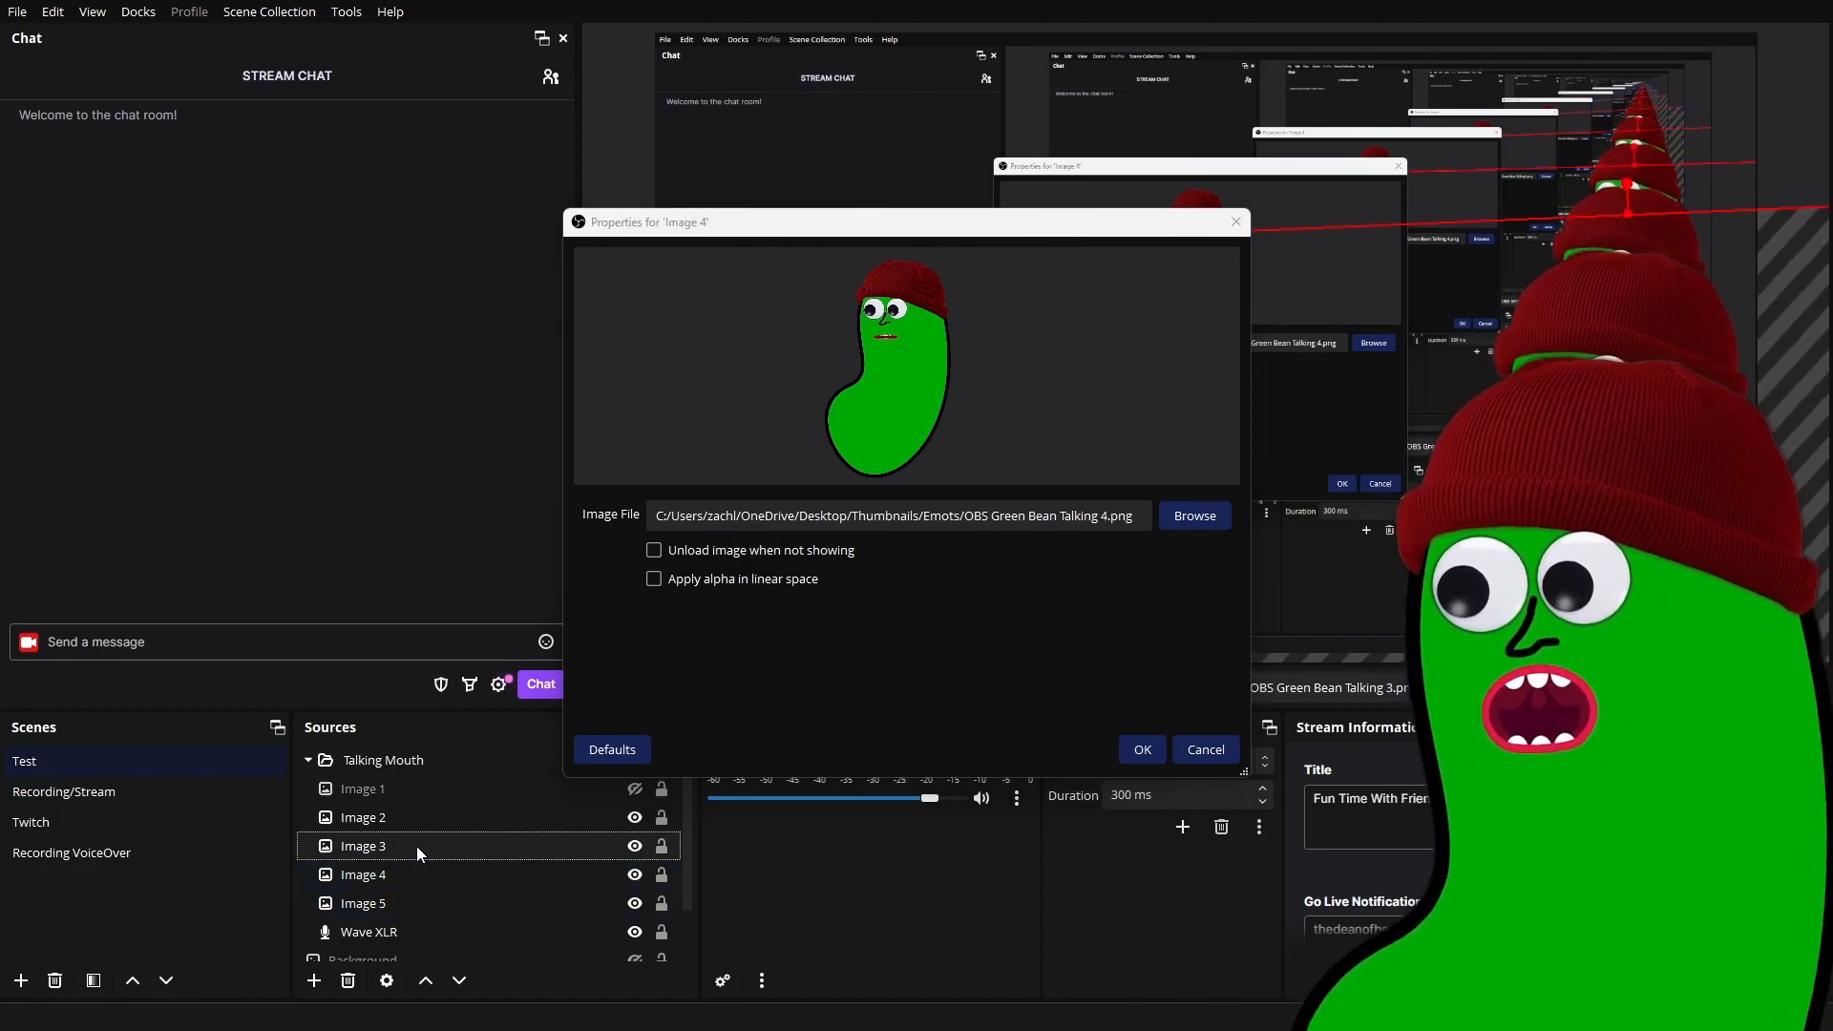
{"action": "double_click", "coordinate": [422, 821]}
{"action": "double_click", "coordinate": [438, 788]}
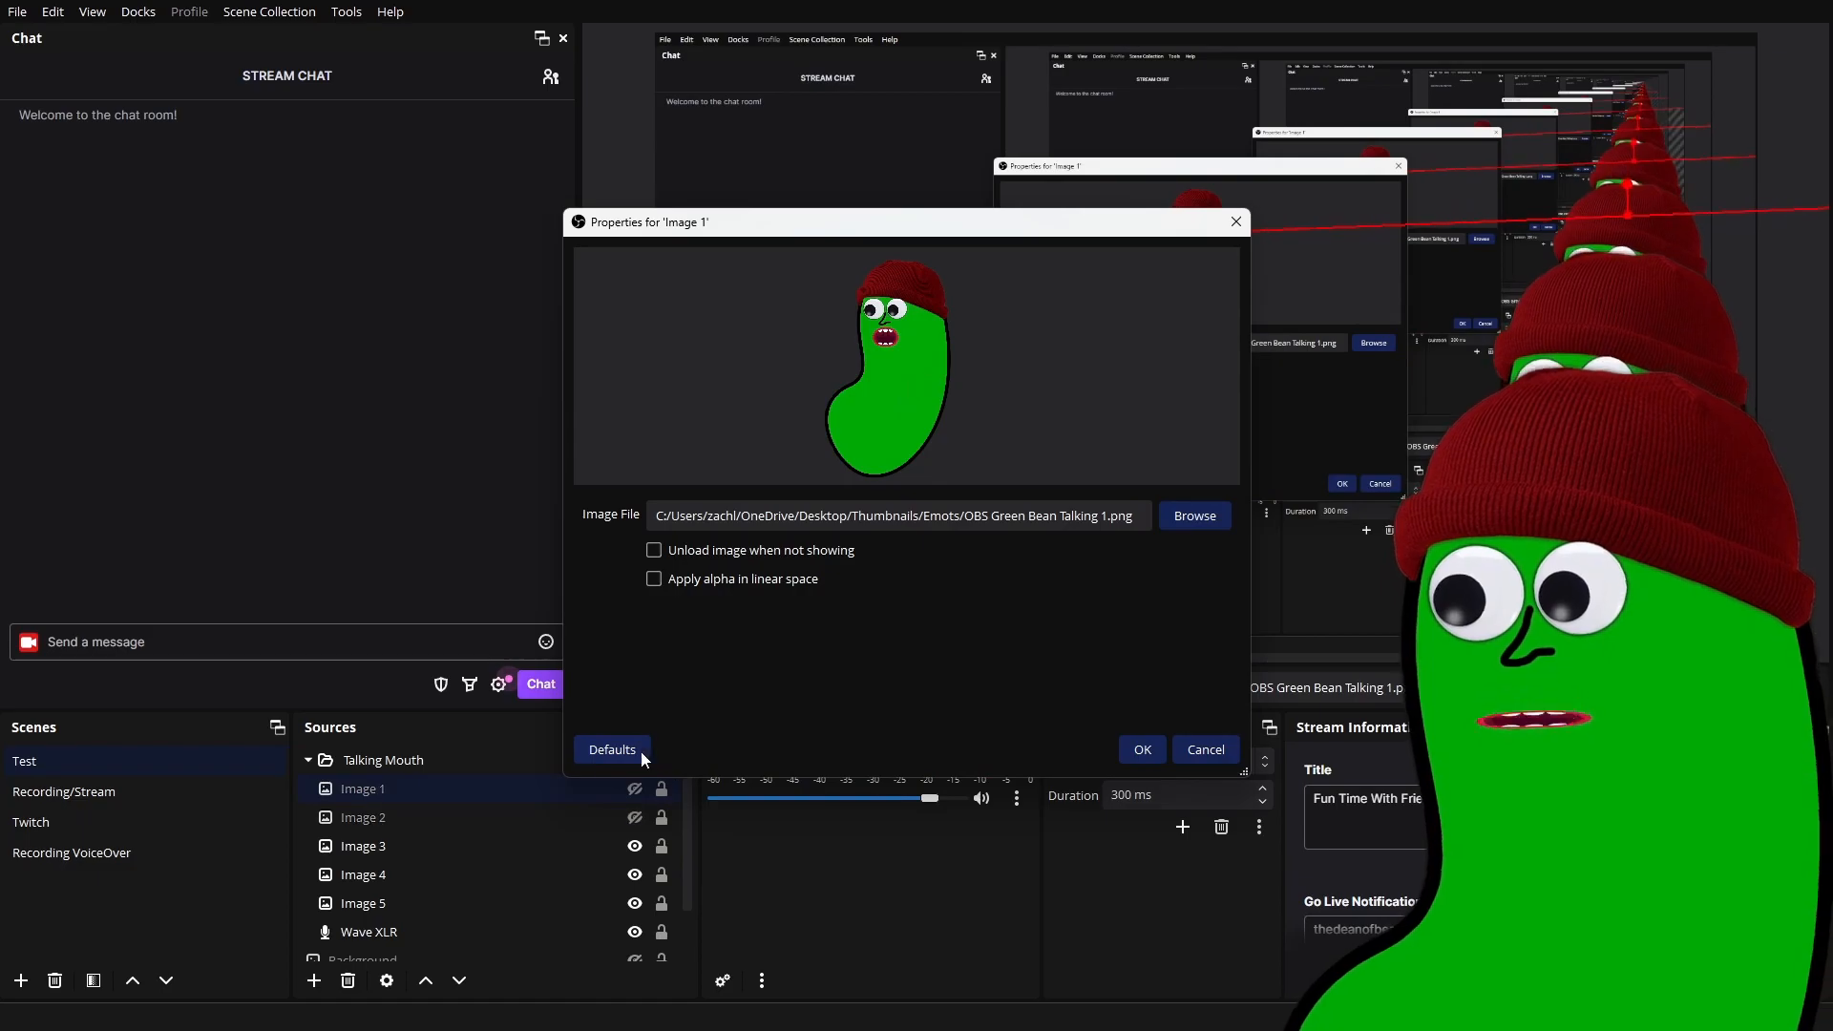
{"action": "key", "text": "Escape"}
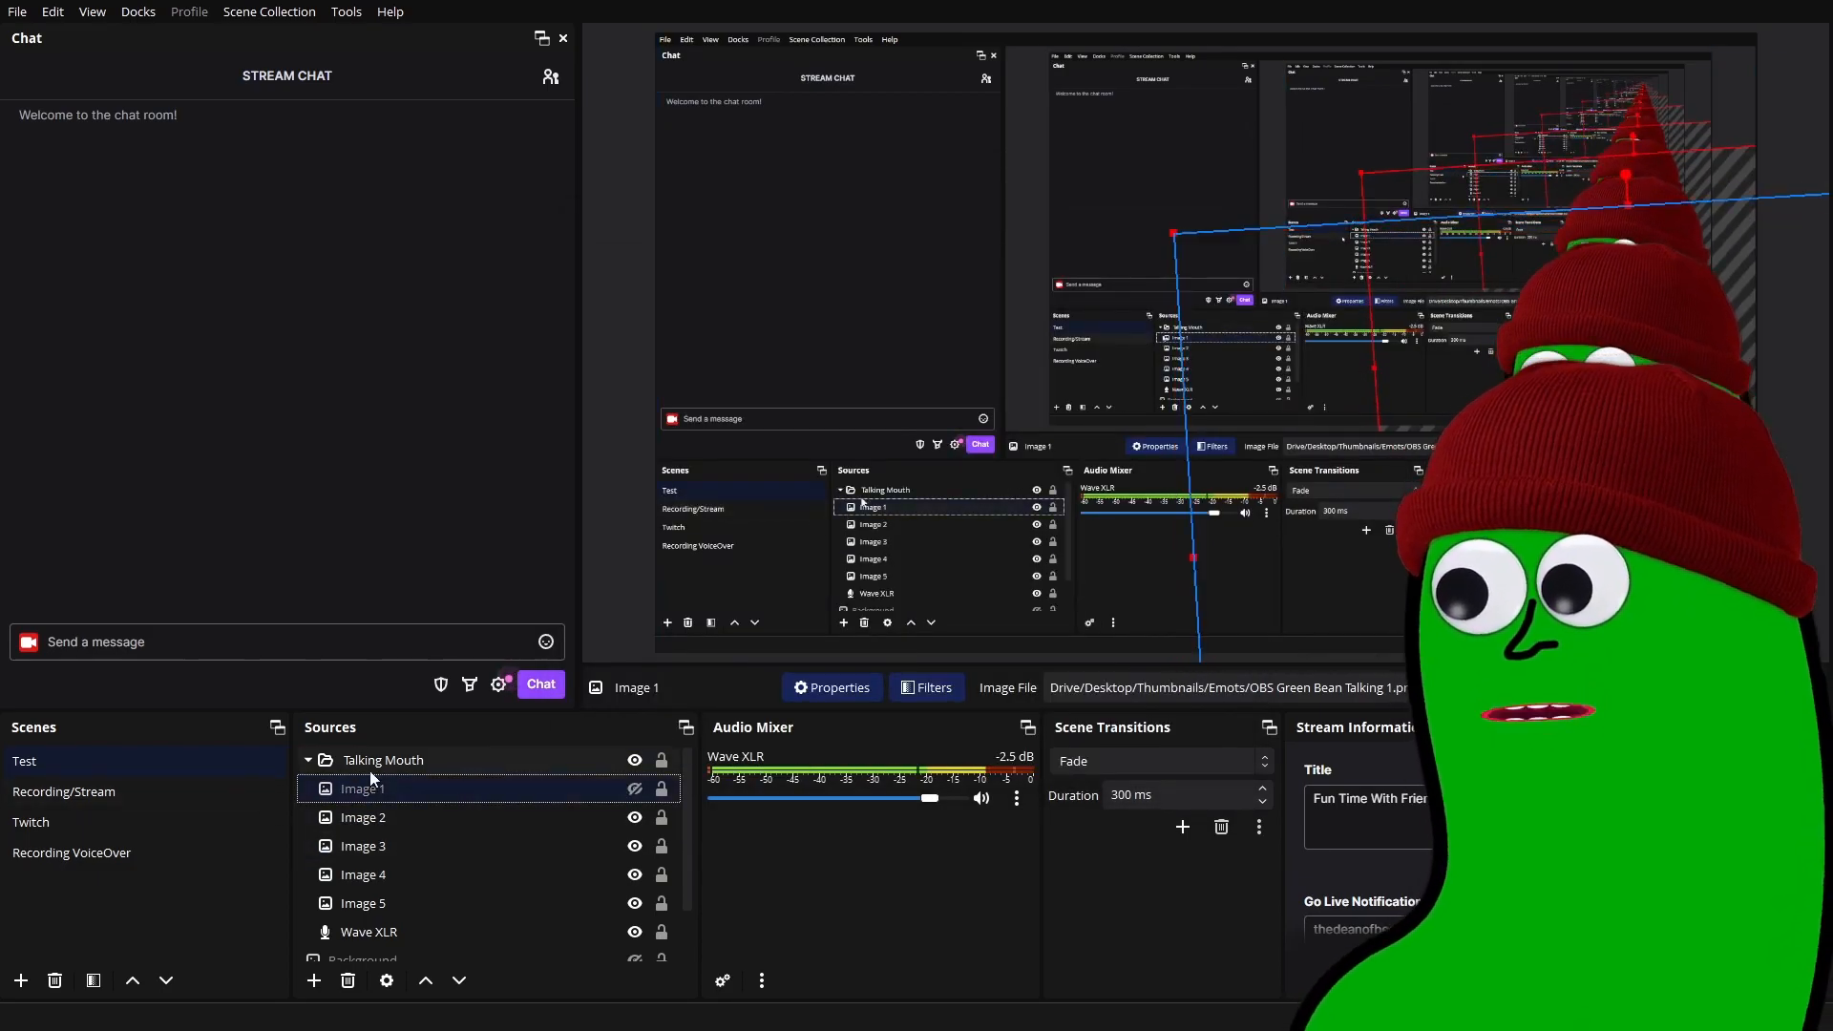
- Review the order of the Talking Mouth group's sources down to Wave XLR and check the properties of Image 5
{"action": "scroll", "coordinate": [428, 793], "scroll_direction": "down", "scroll_amount": 1}
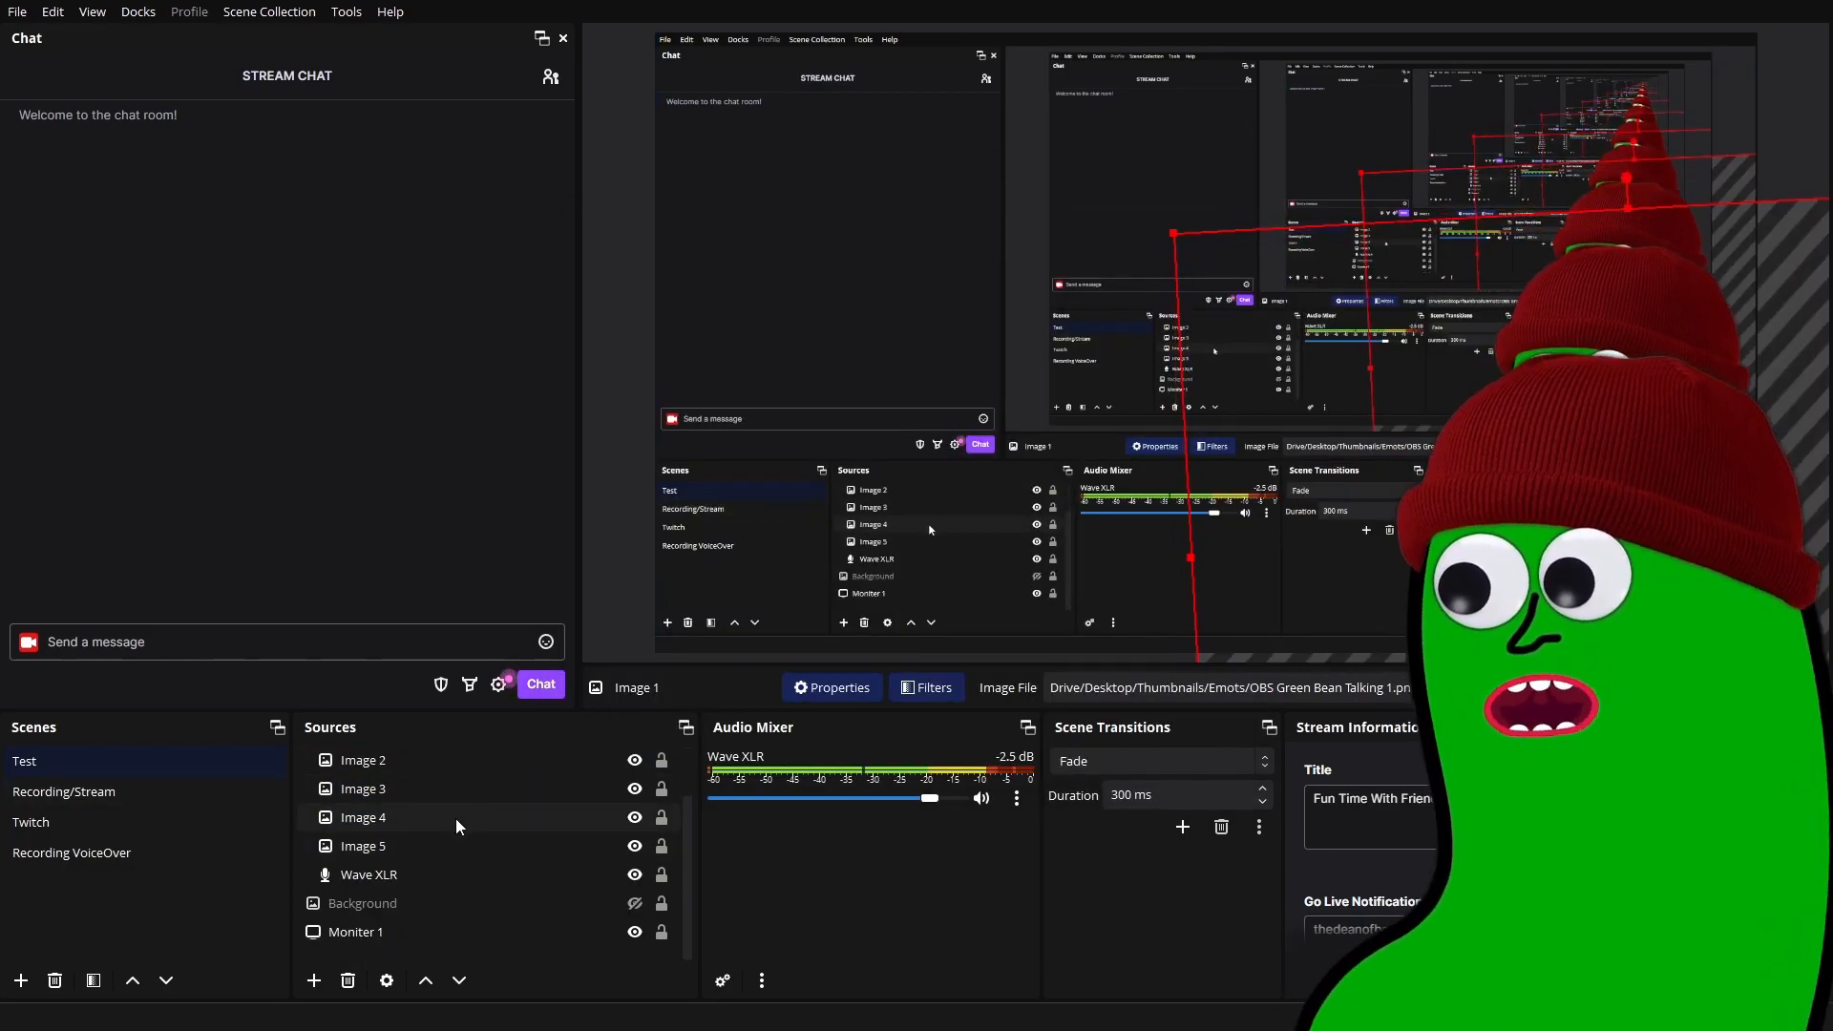
{"action": "scroll", "coordinate": [455, 817], "scroll_direction": "up", "scroll_amount": 1}
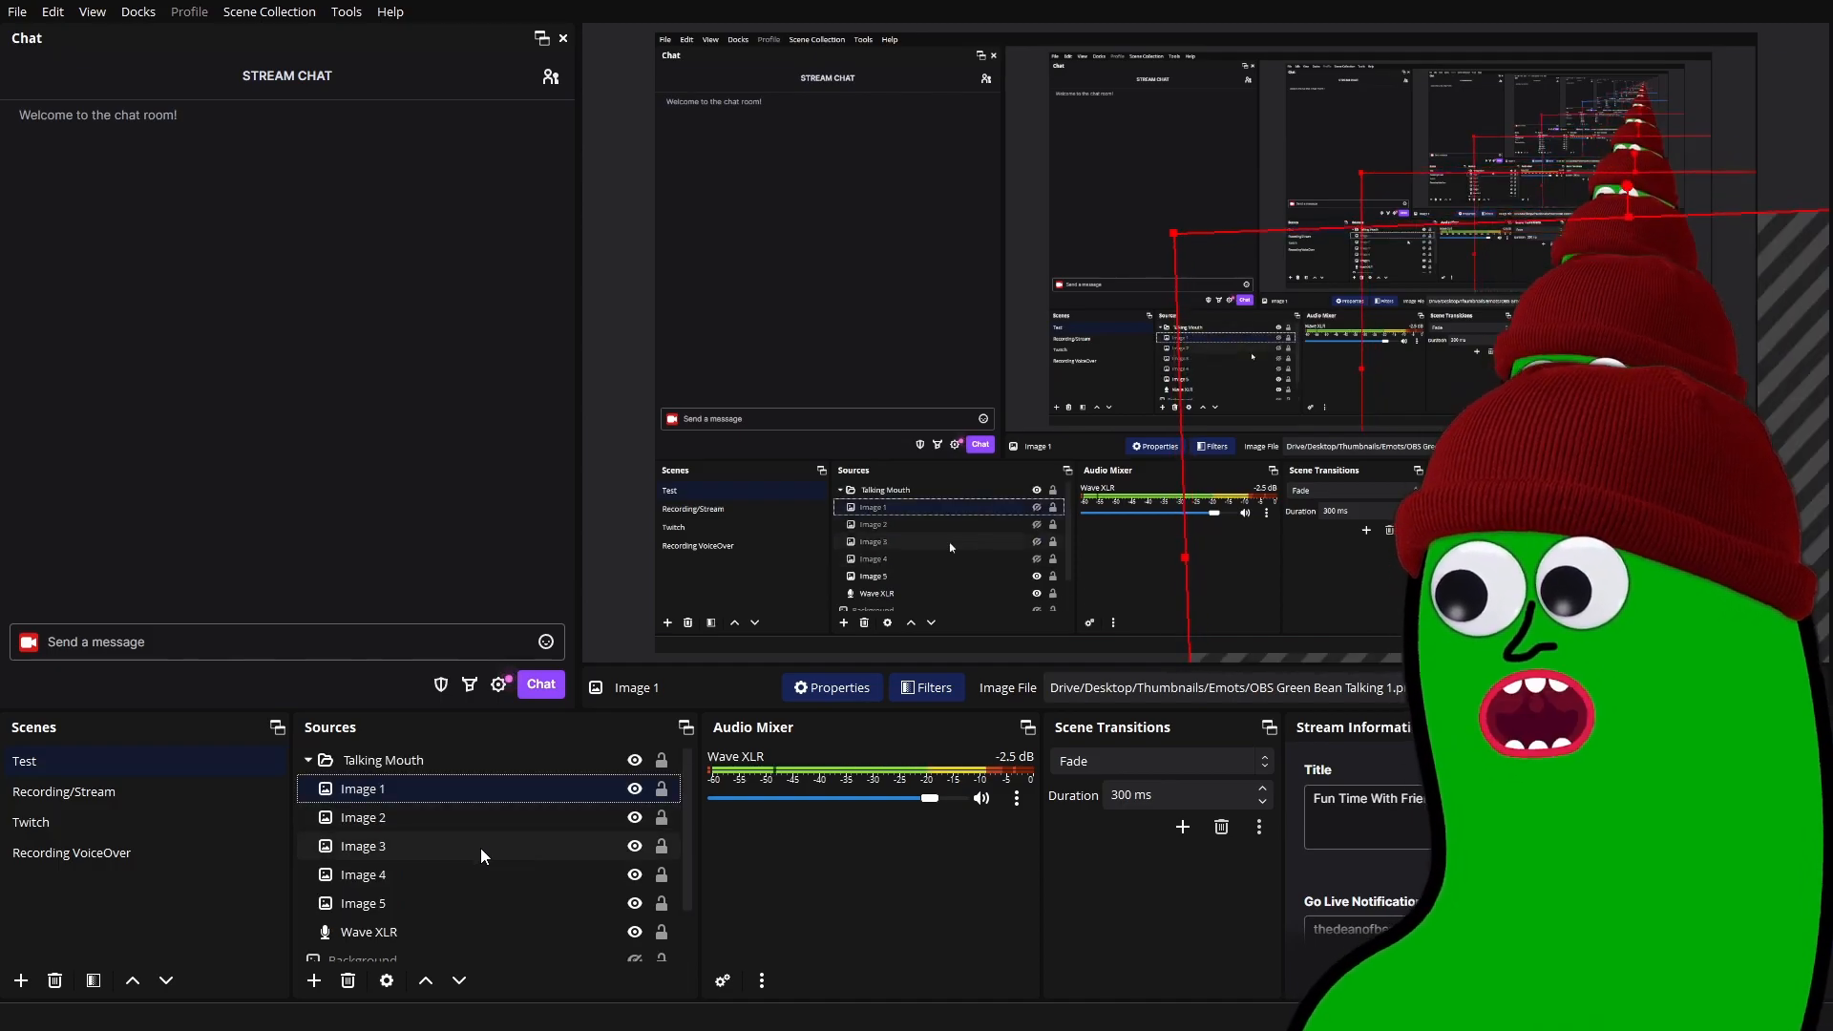
{"action": "scroll", "coordinate": [454, 806], "scroll_direction": "down", "scroll_amount": 1}
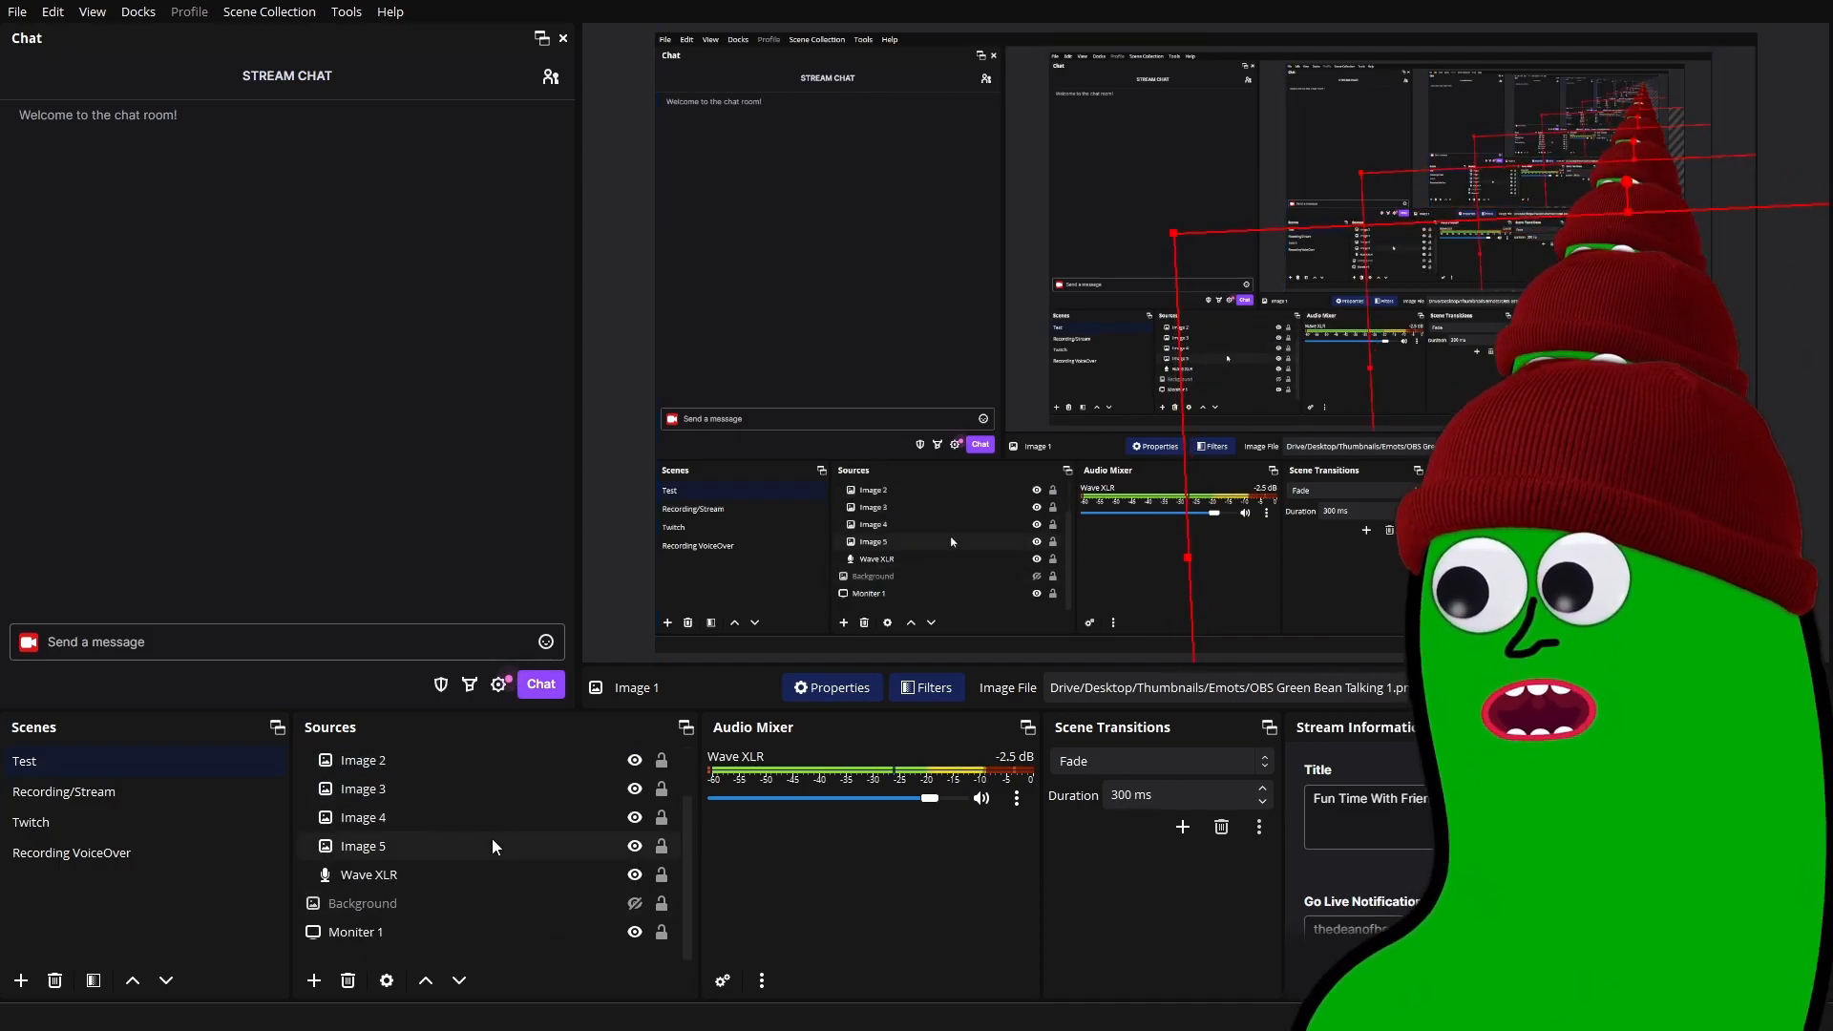
{"action": "scroll", "coordinate": [491, 840], "scroll_direction": "up", "scroll_amount": 1}
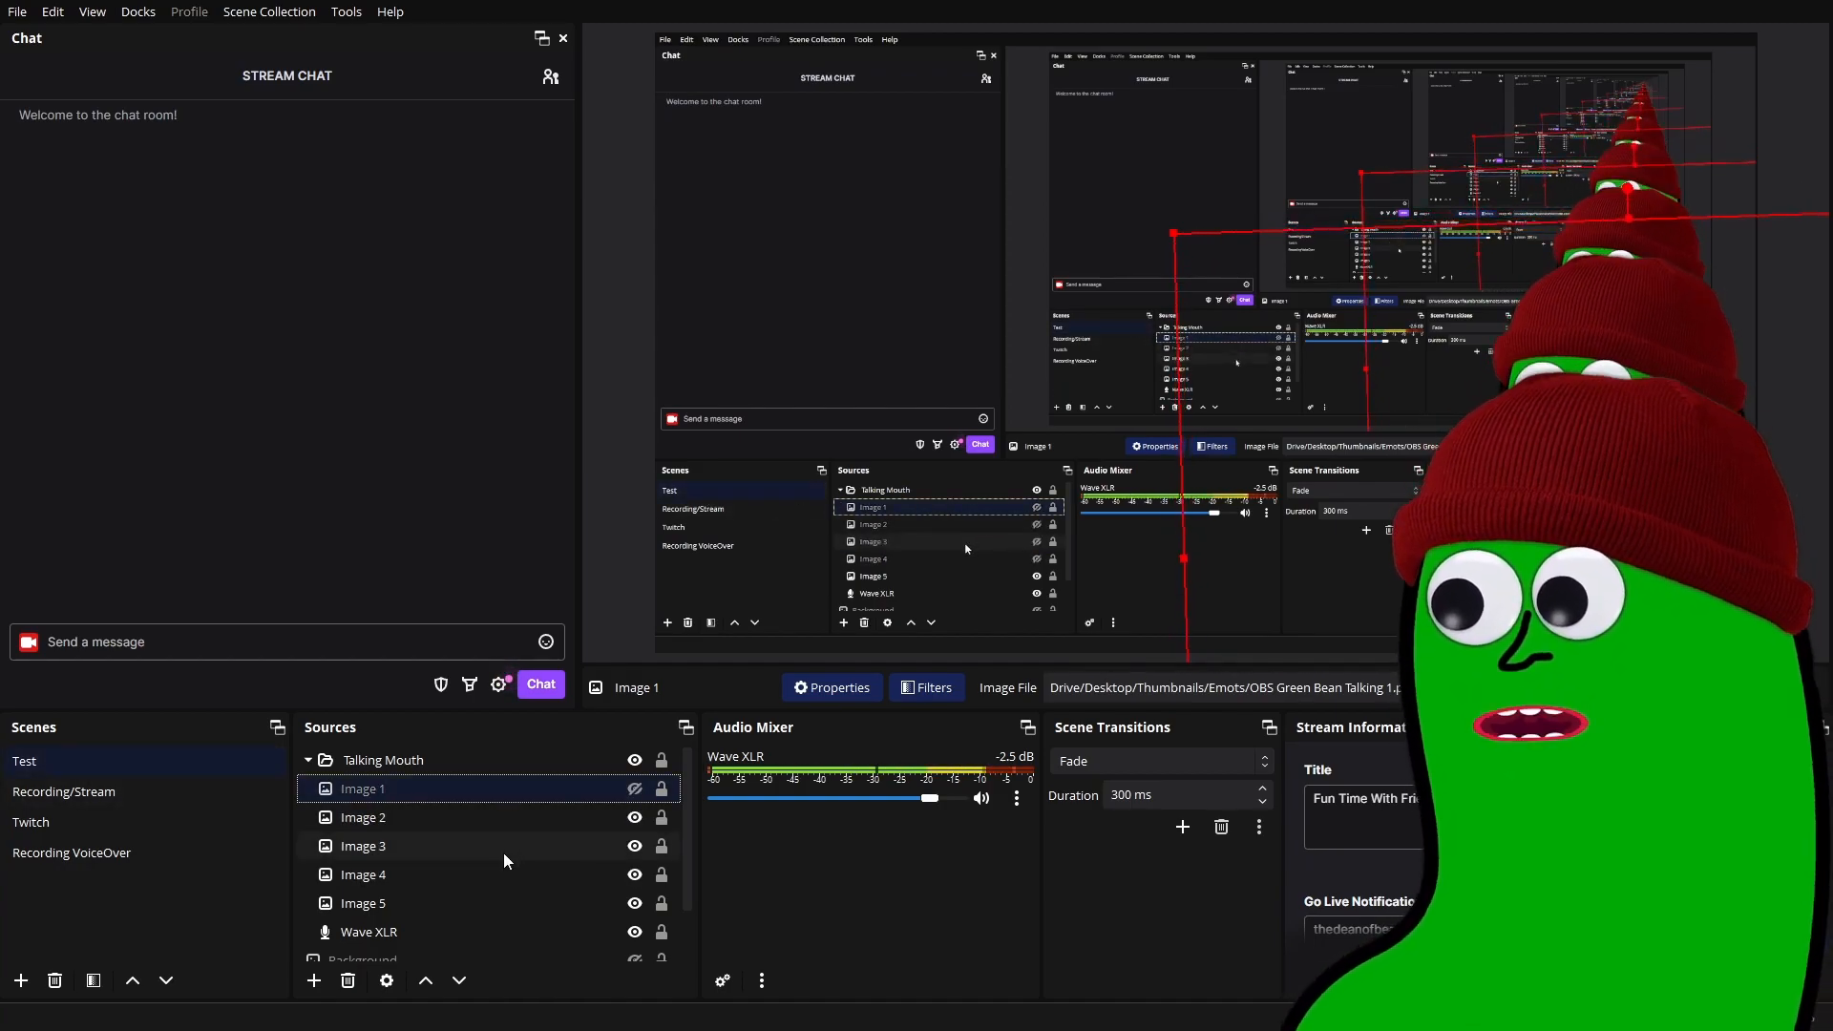
{"action": "scroll", "coordinate": [454, 869], "scroll_direction": "down", "scroll_amount": 1}
{"action": "scroll", "coordinate": [387, 823], "scroll_direction": "up", "scroll_amount": 1}
{"action": "scroll", "coordinate": [388, 895], "scroll_direction": "down", "scroll_amount": 1}
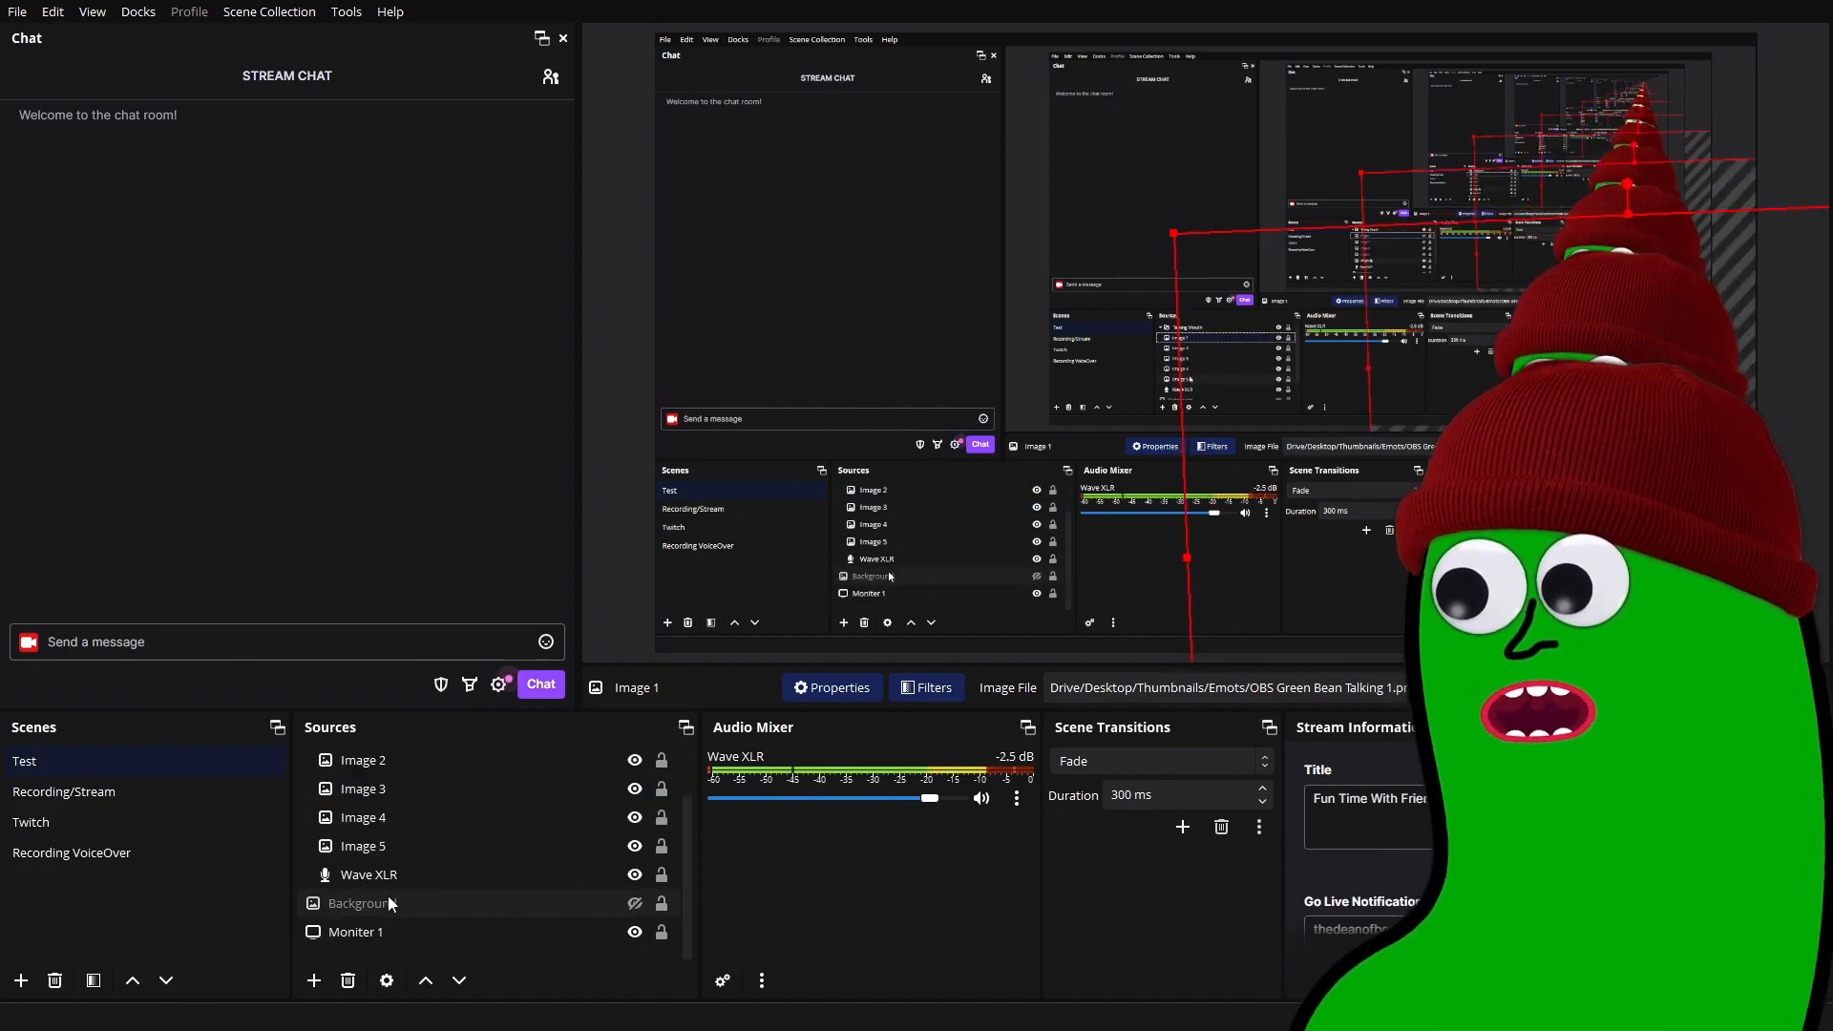
{"action": "scroll", "coordinate": [373, 916], "scroll_direction": "up", "scroll_amount": 1}
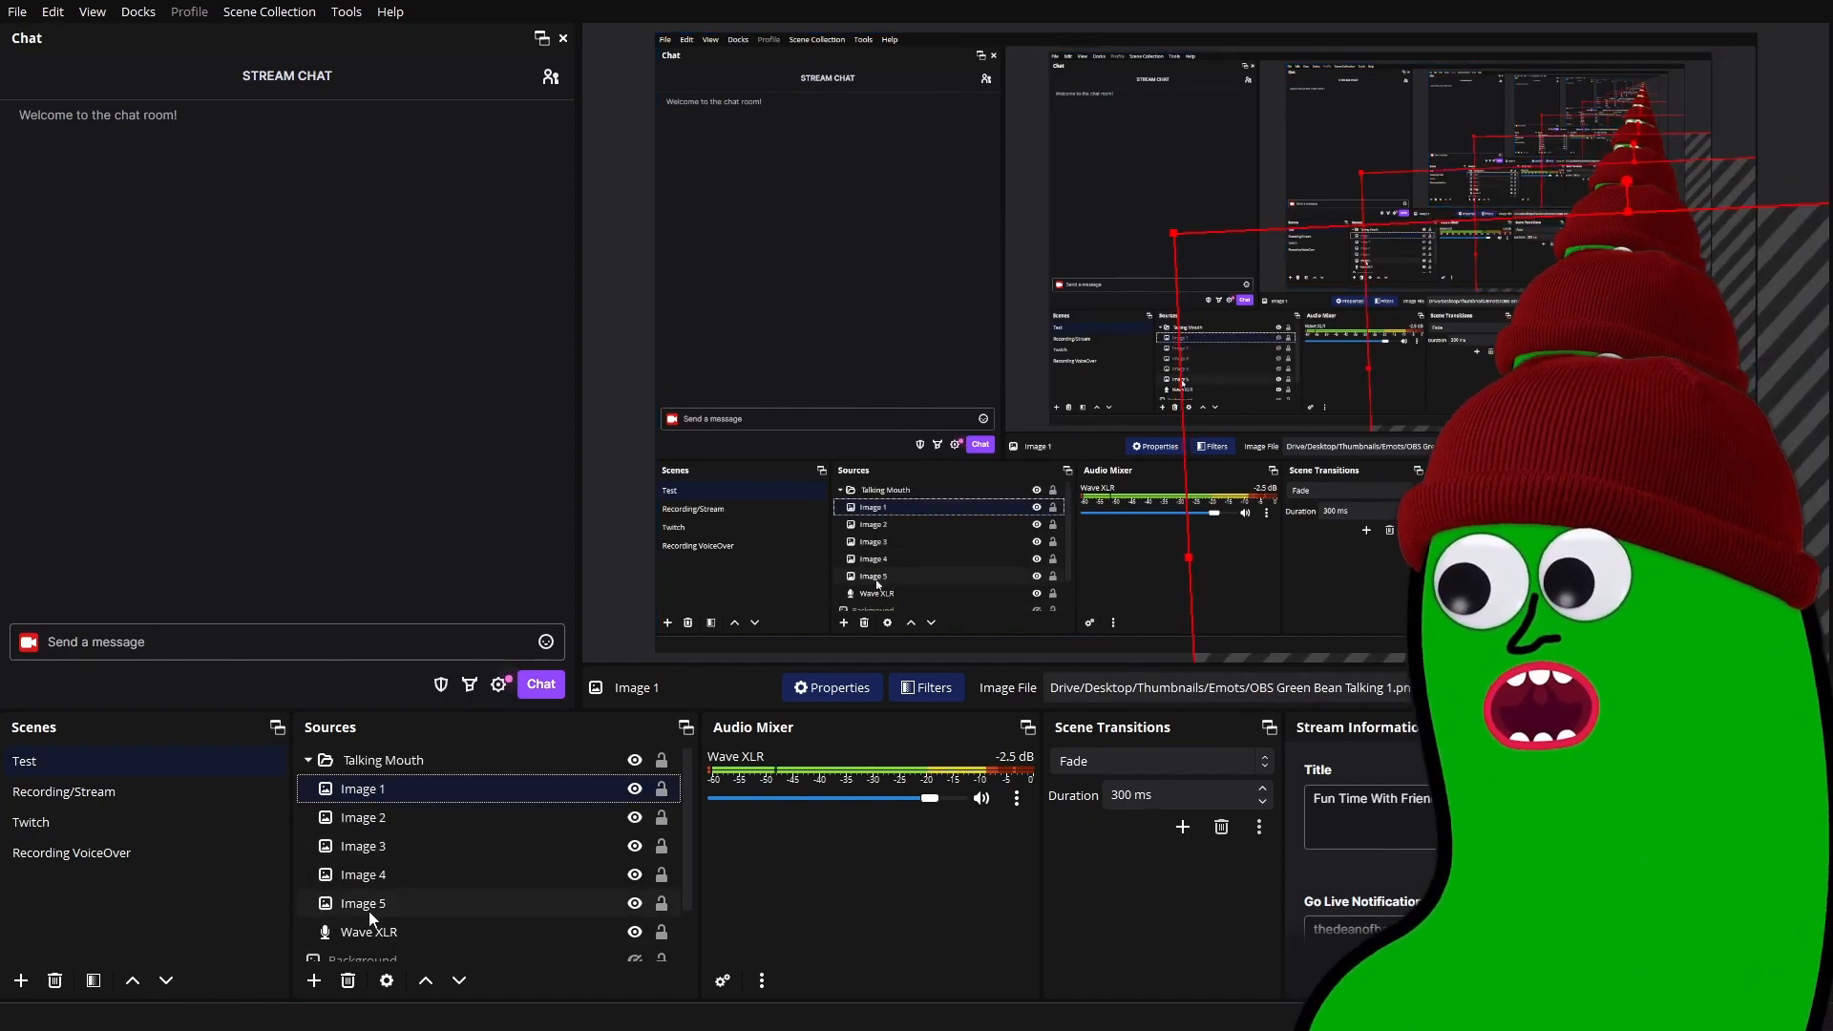
{"action": "left_click", "coordinate": [380, 939]}
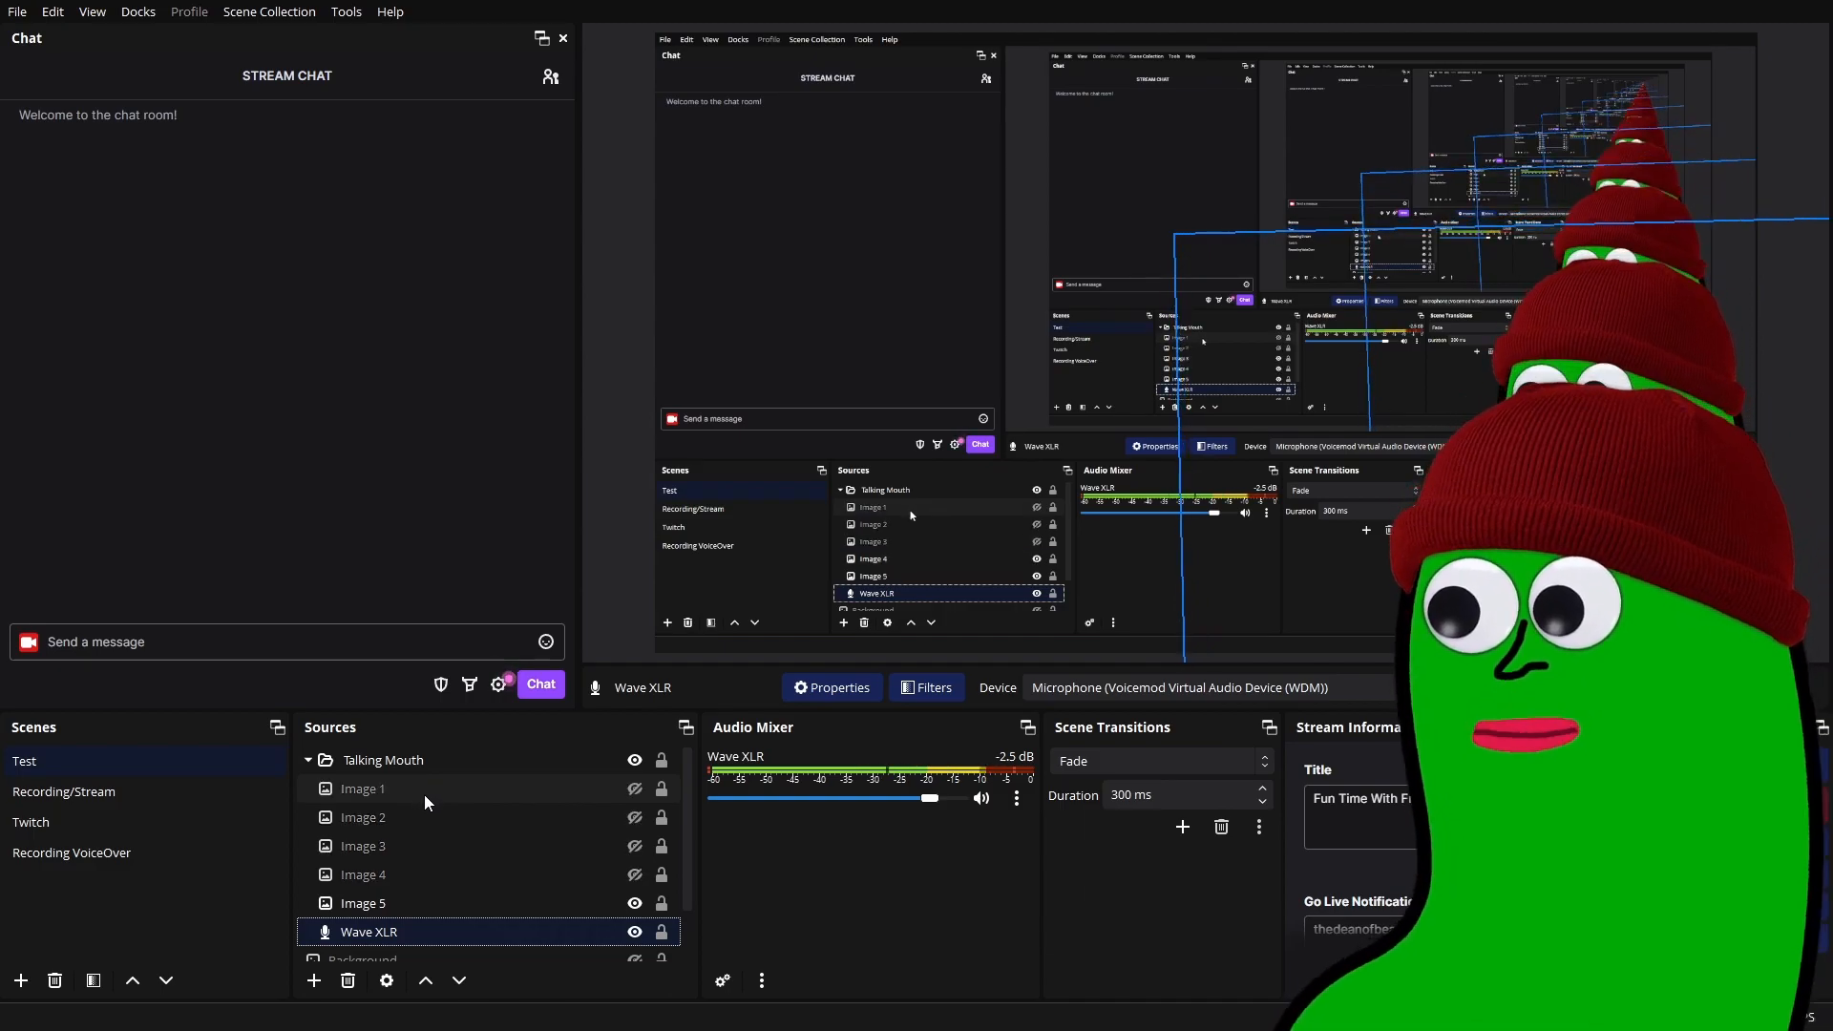
{"action": "double_click", "coordinate": [434, 907]}
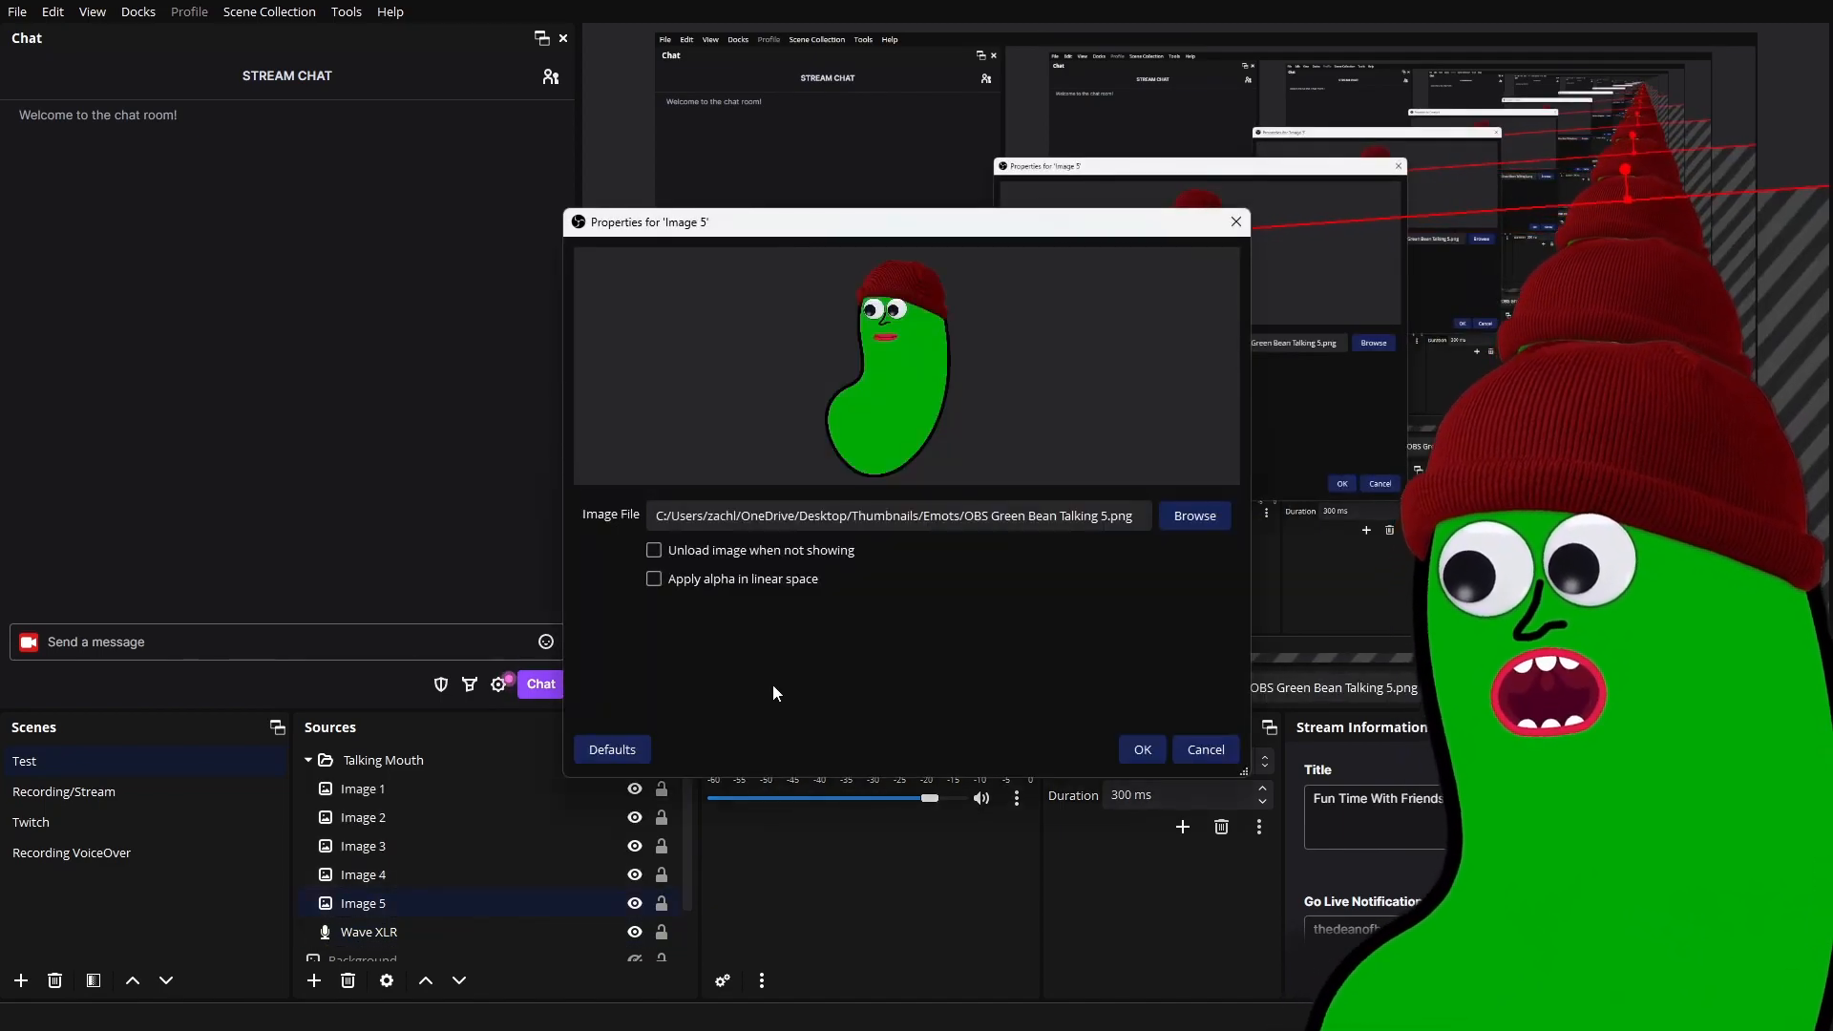
{"action": "left_click", "coordinate": [1206, 750]}
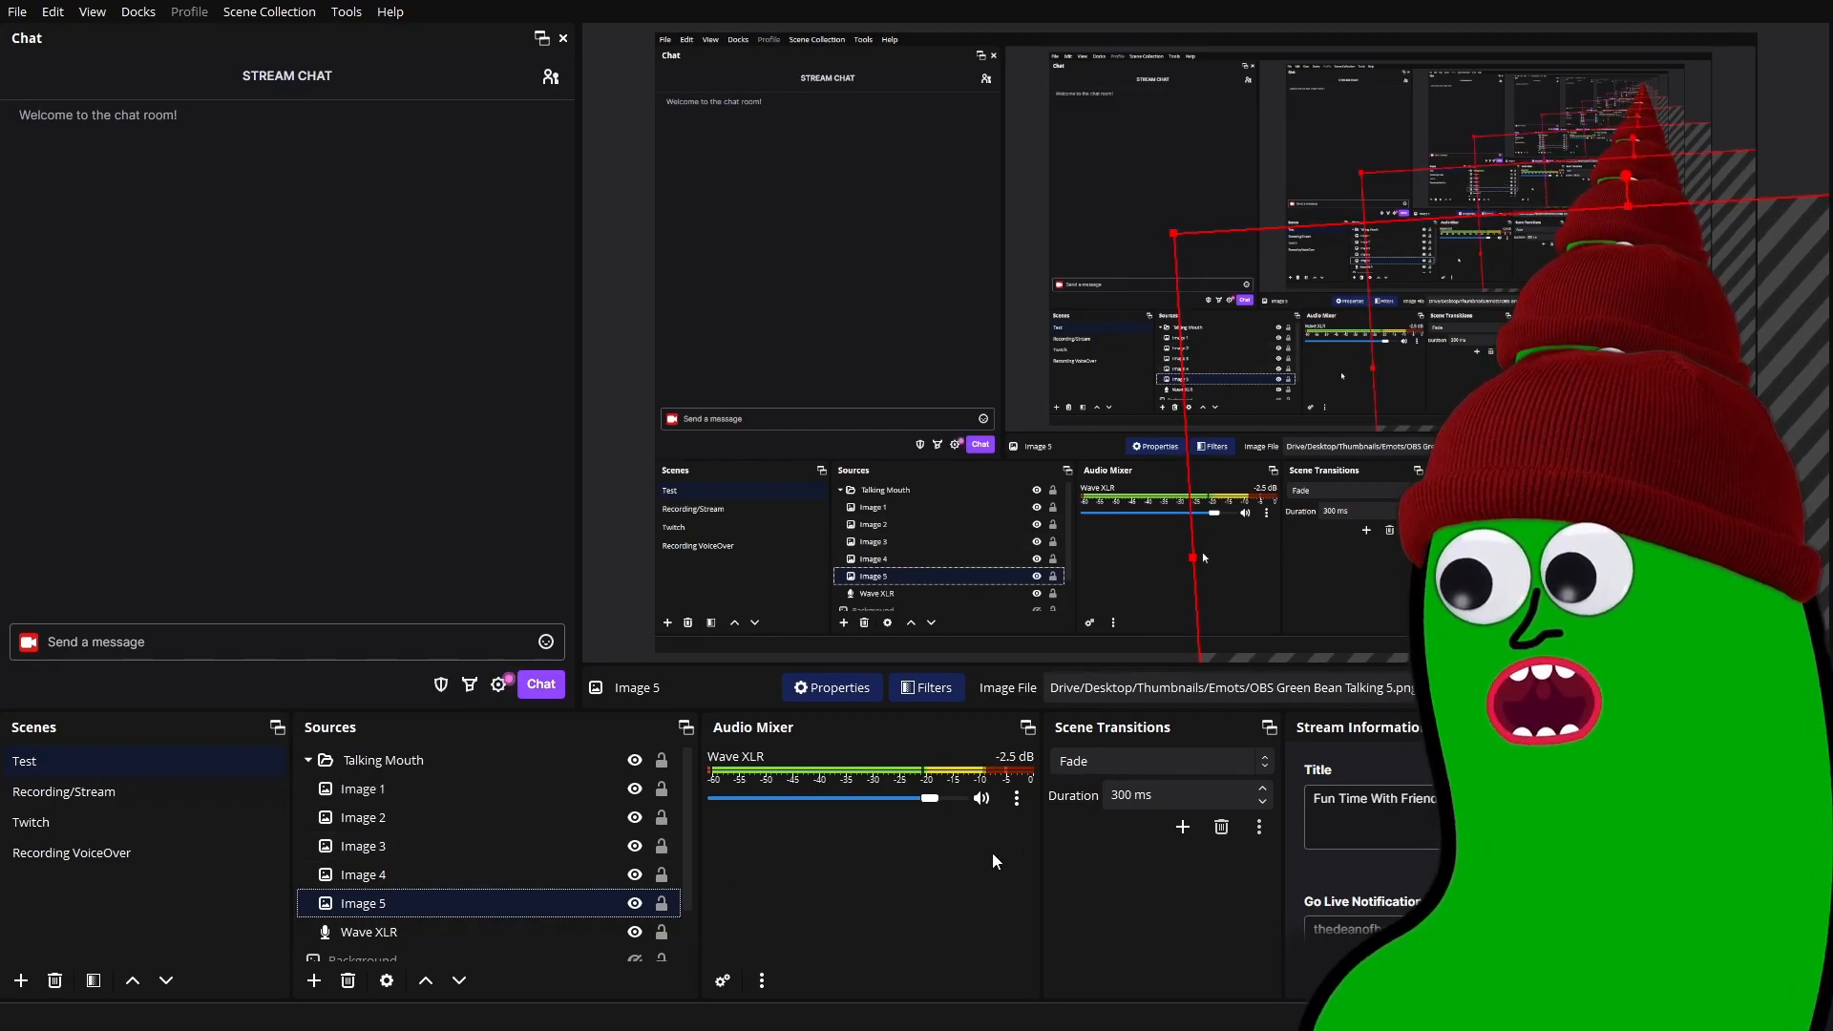
- Open the audio filters of Wave XLR and examine the settings of the My Face 5 filter
{"action": "left_click", "coordinate": [1016, 798]}
{"action": "left_click", "coordinate": [987, 701]}
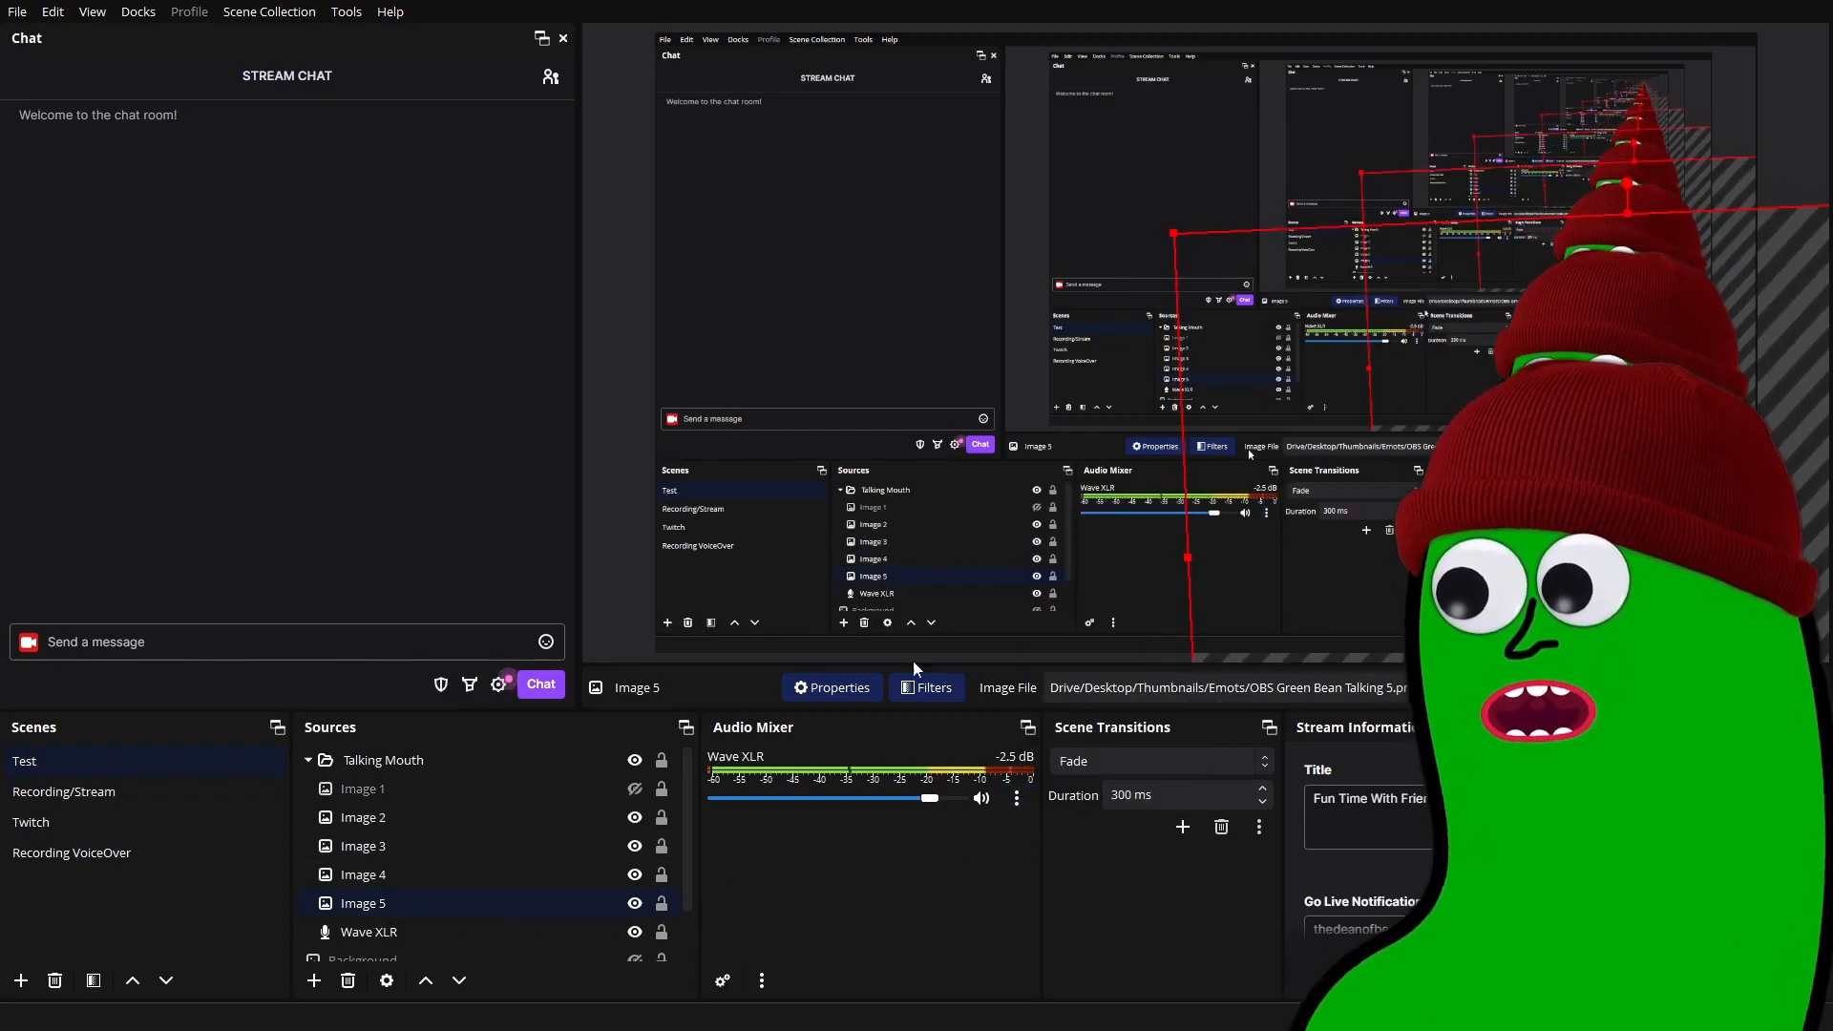
{"action": "left_click_drag", "start_coordinate": [774, 155], "coordinate": [528, 76]}
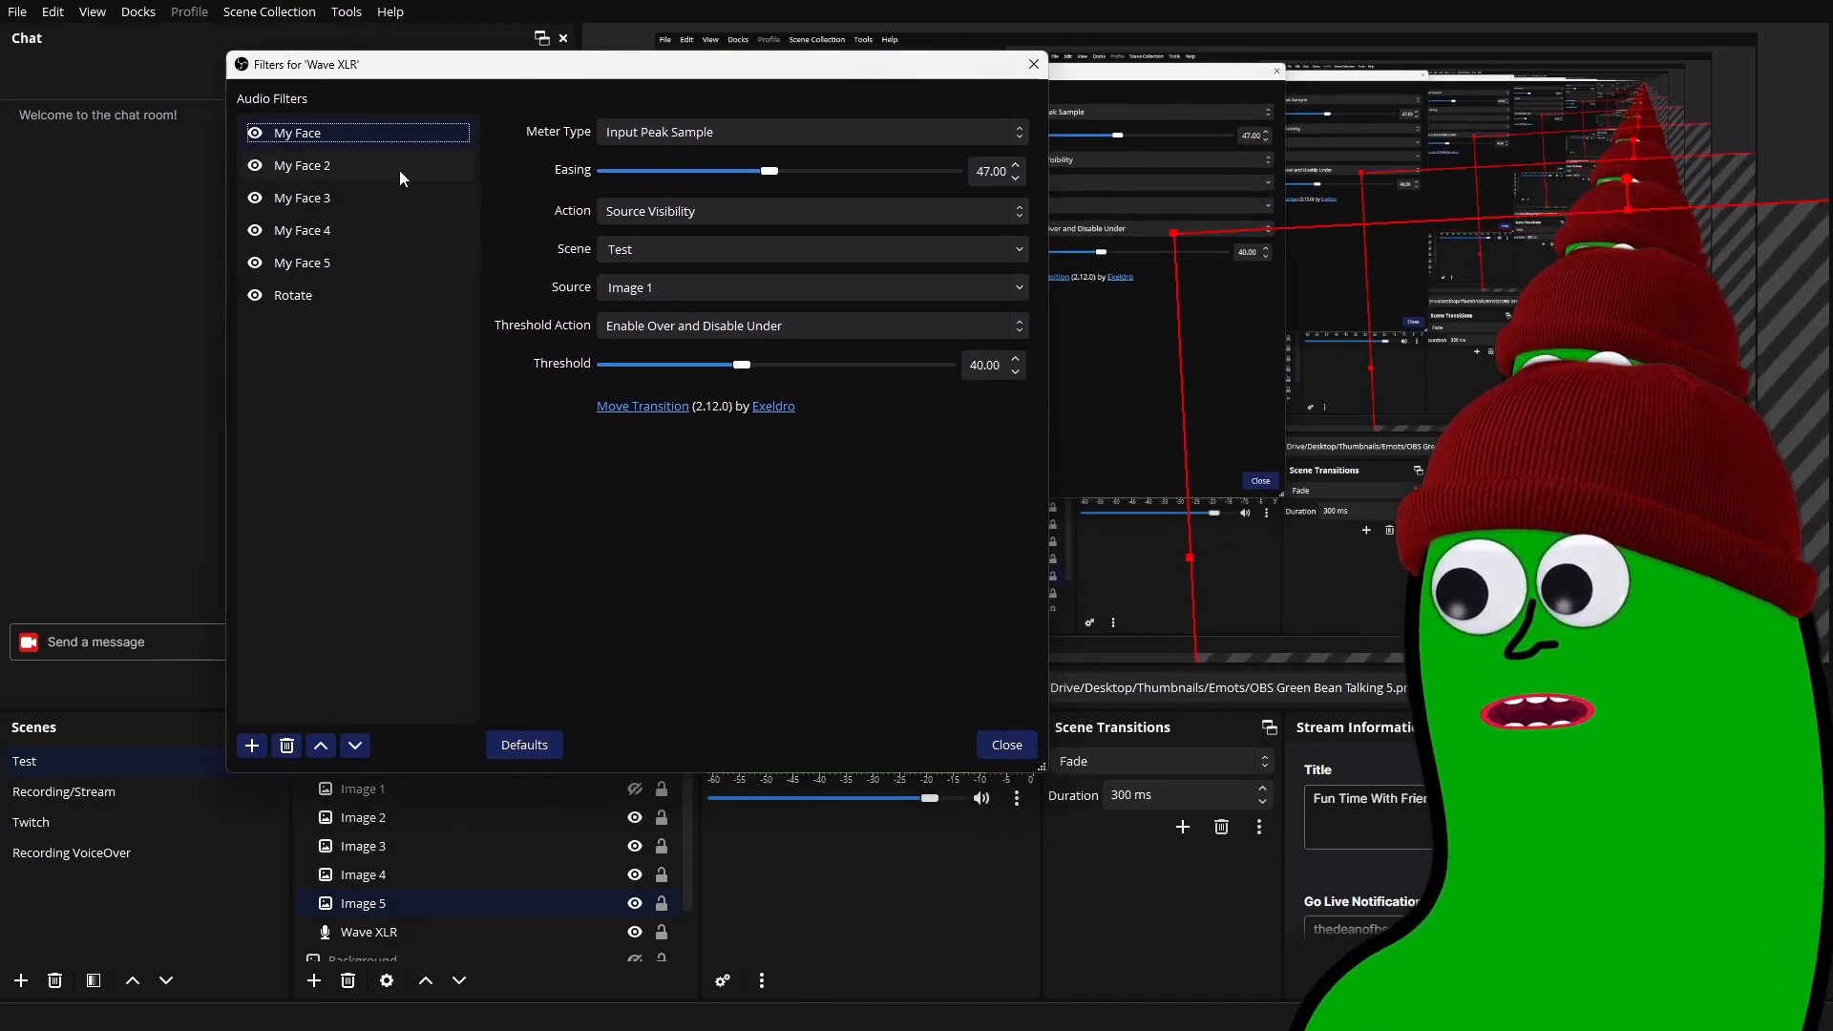
{"action": "left_click", "coordinate": [344, 271]}
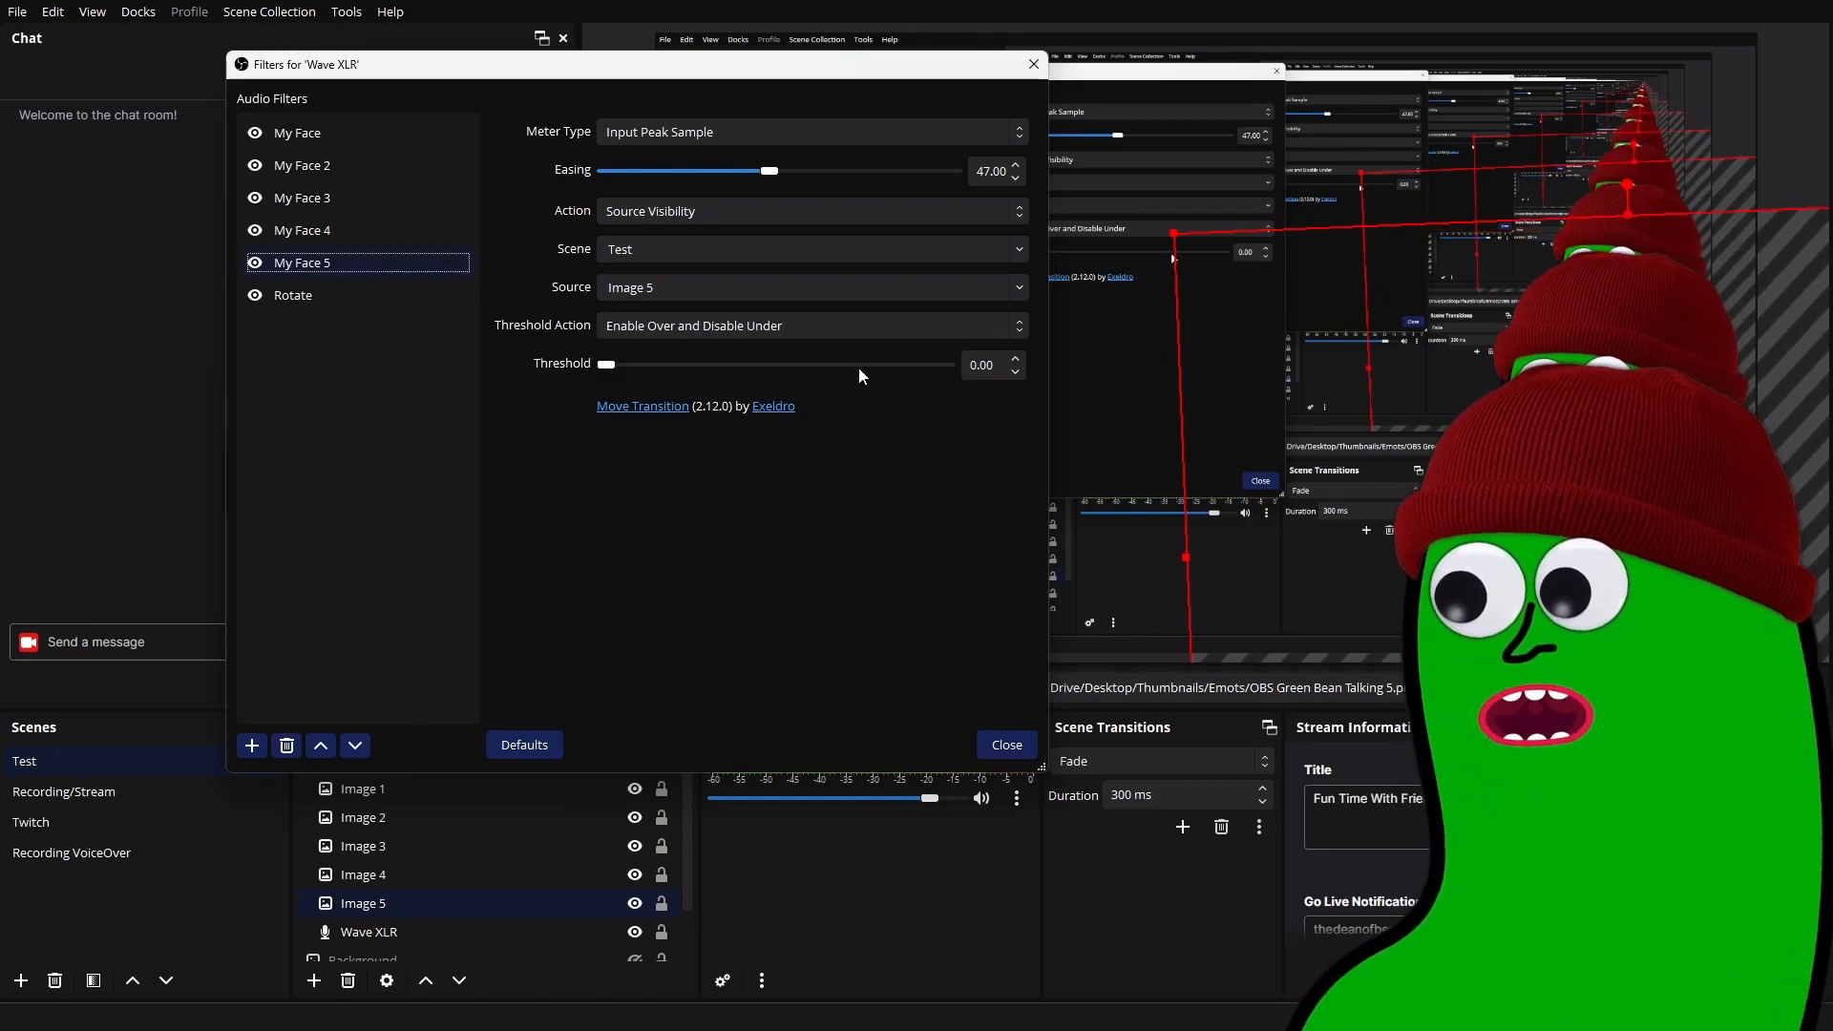
- Try a threshold of 7.87 on the My Face 5 filter and return it to 0.00
{"action": "left_click_drag", "start_coordinate": [606, 366], "coordinate": [633, 370]}
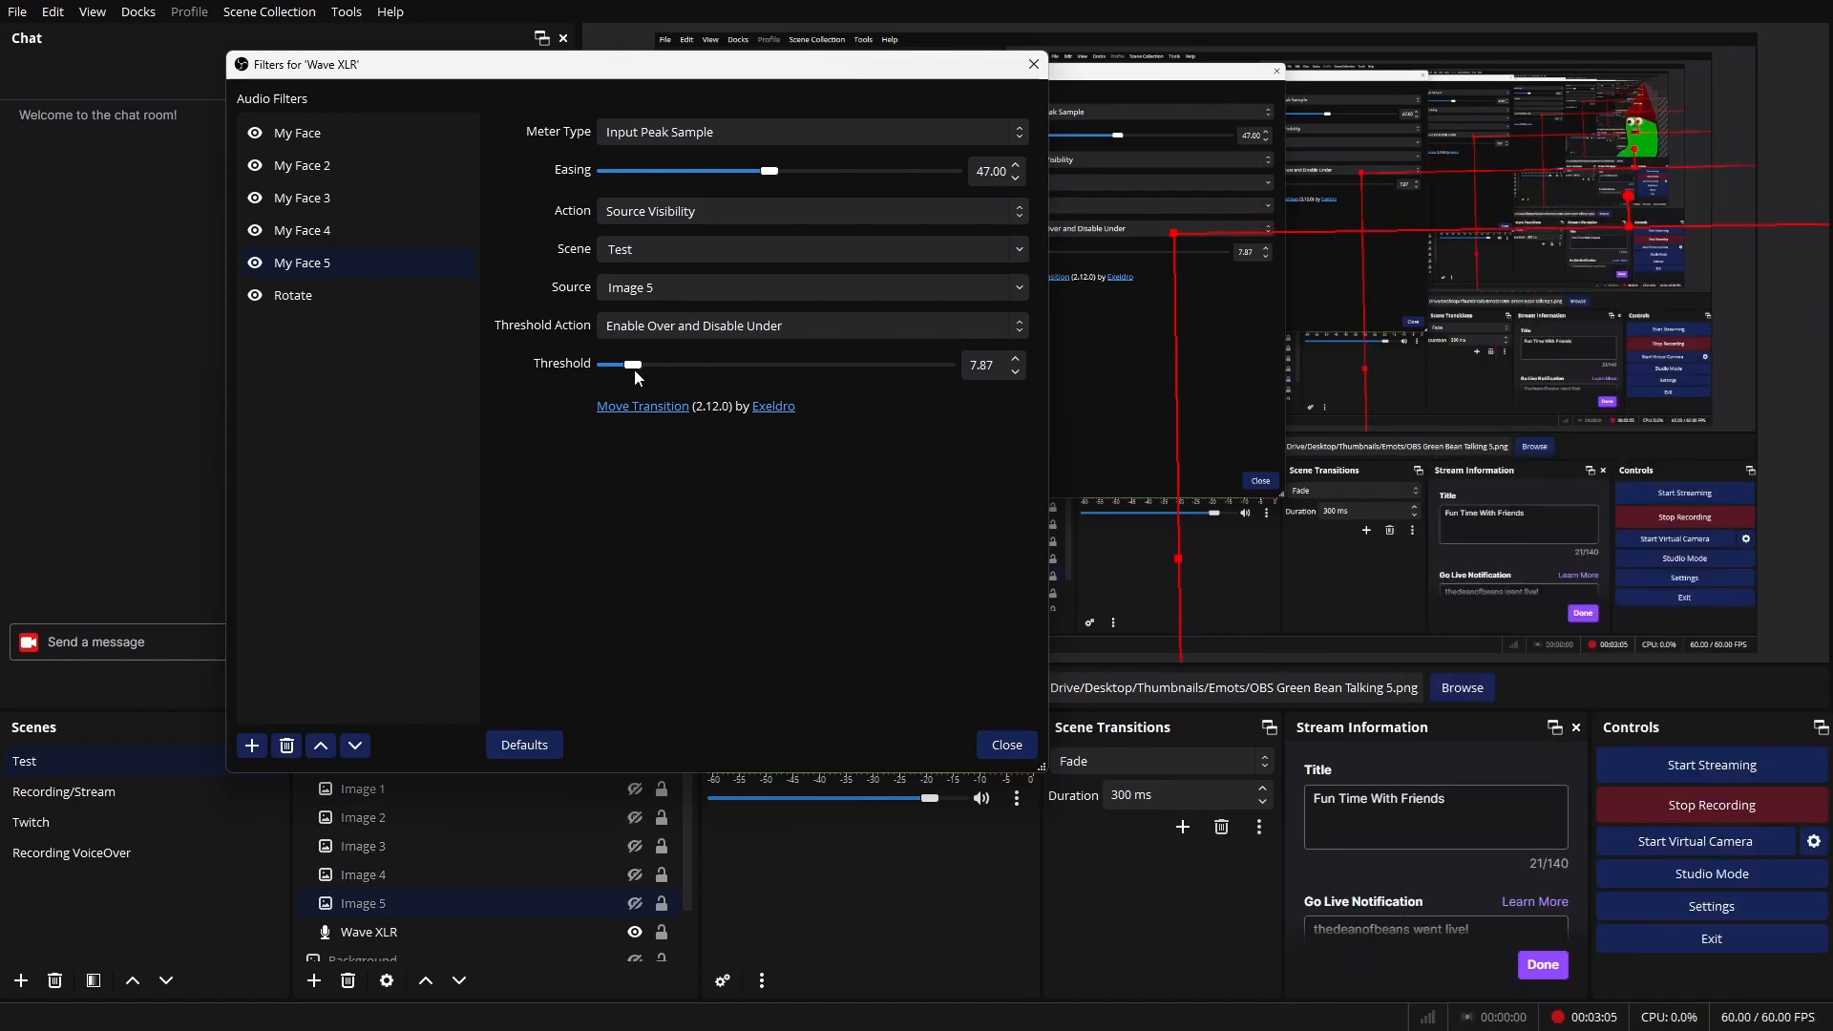
{"action": "left_click_drag", "start_coordinate": [634, 369], "coordinate": [626, 370]}
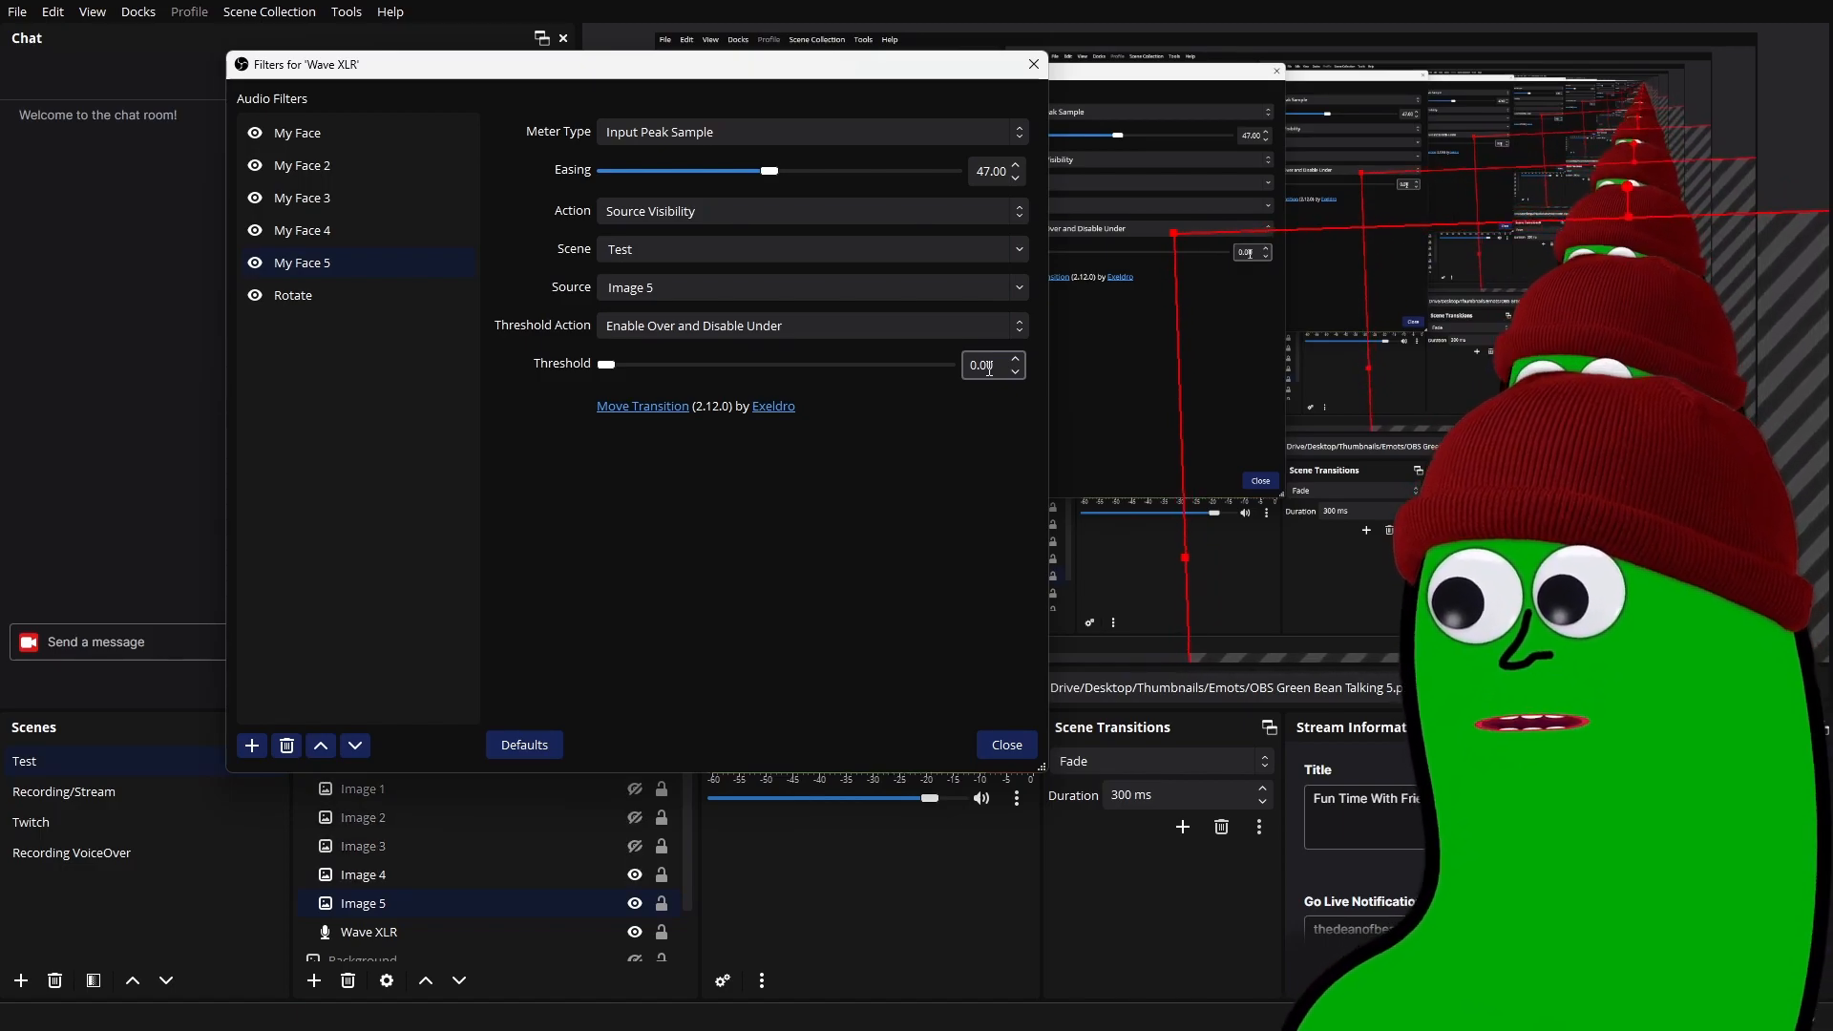
- Select the Rotate filter of Wave XLR and set its easing to 87.87
{"action": "left_click", "coordinate": [984, 173]}
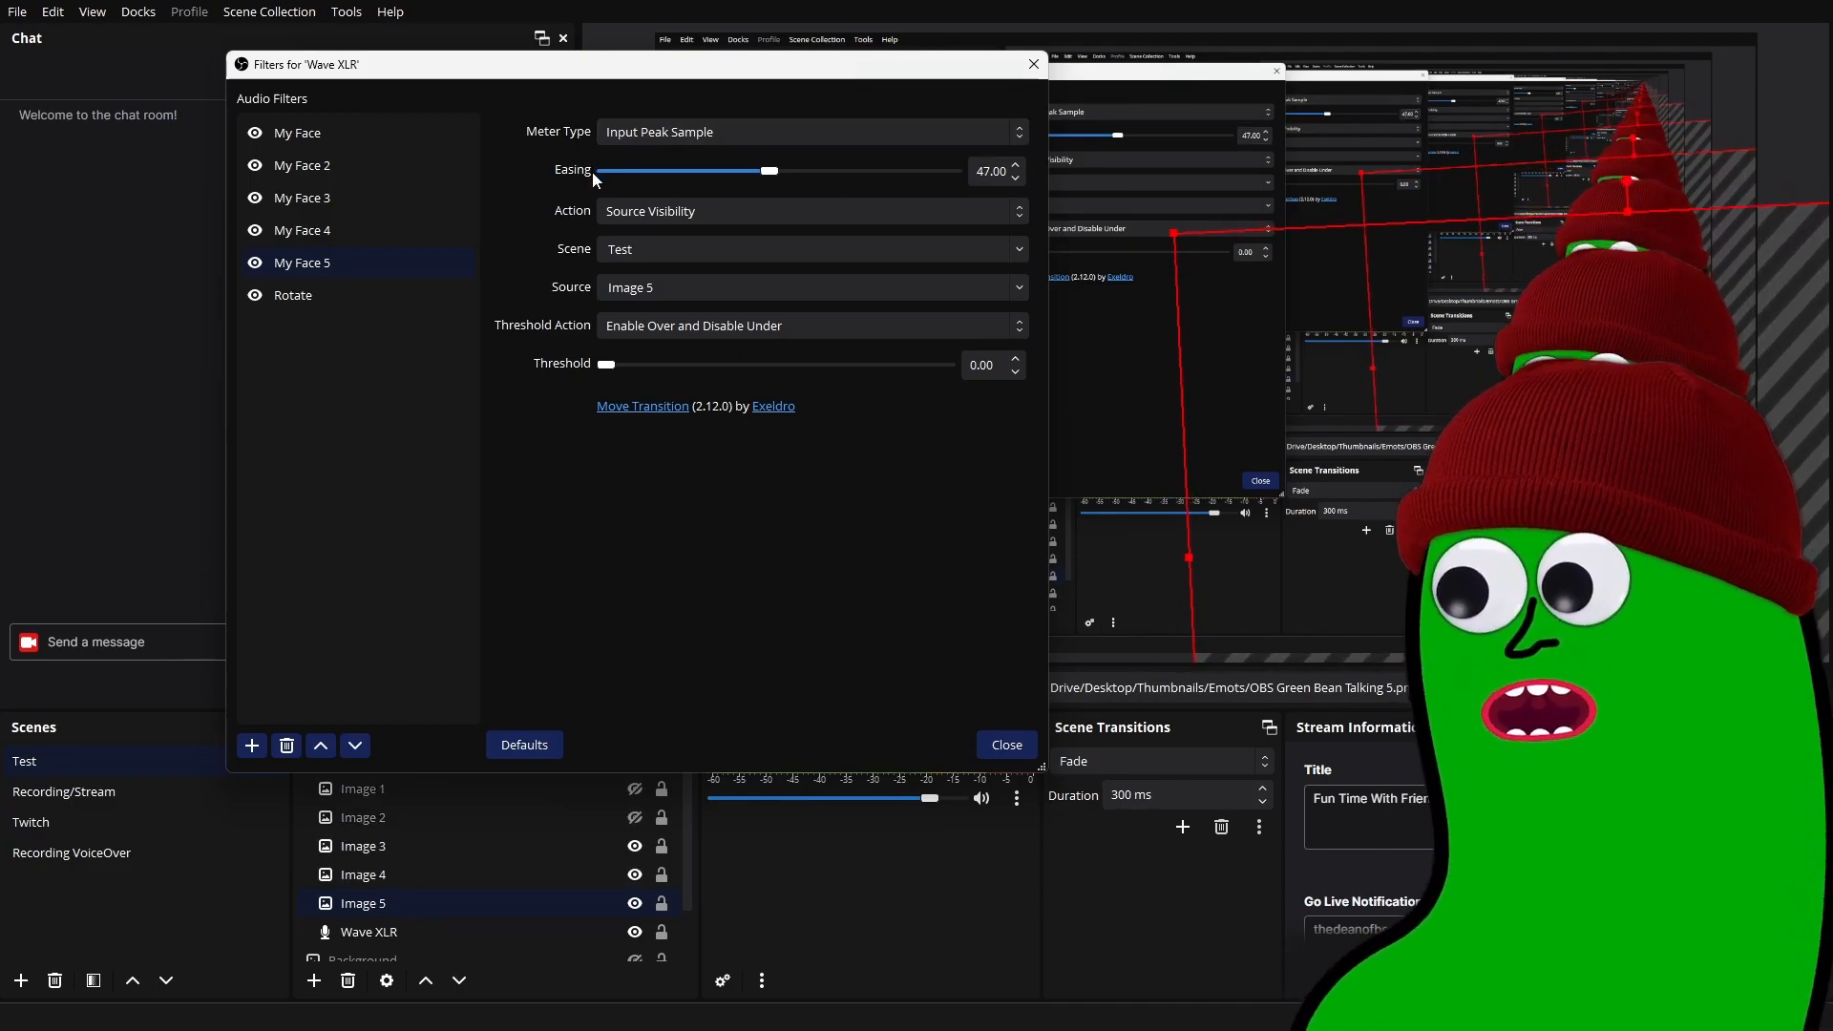
{"action": "left_click", "coordinate": [305, 296]}
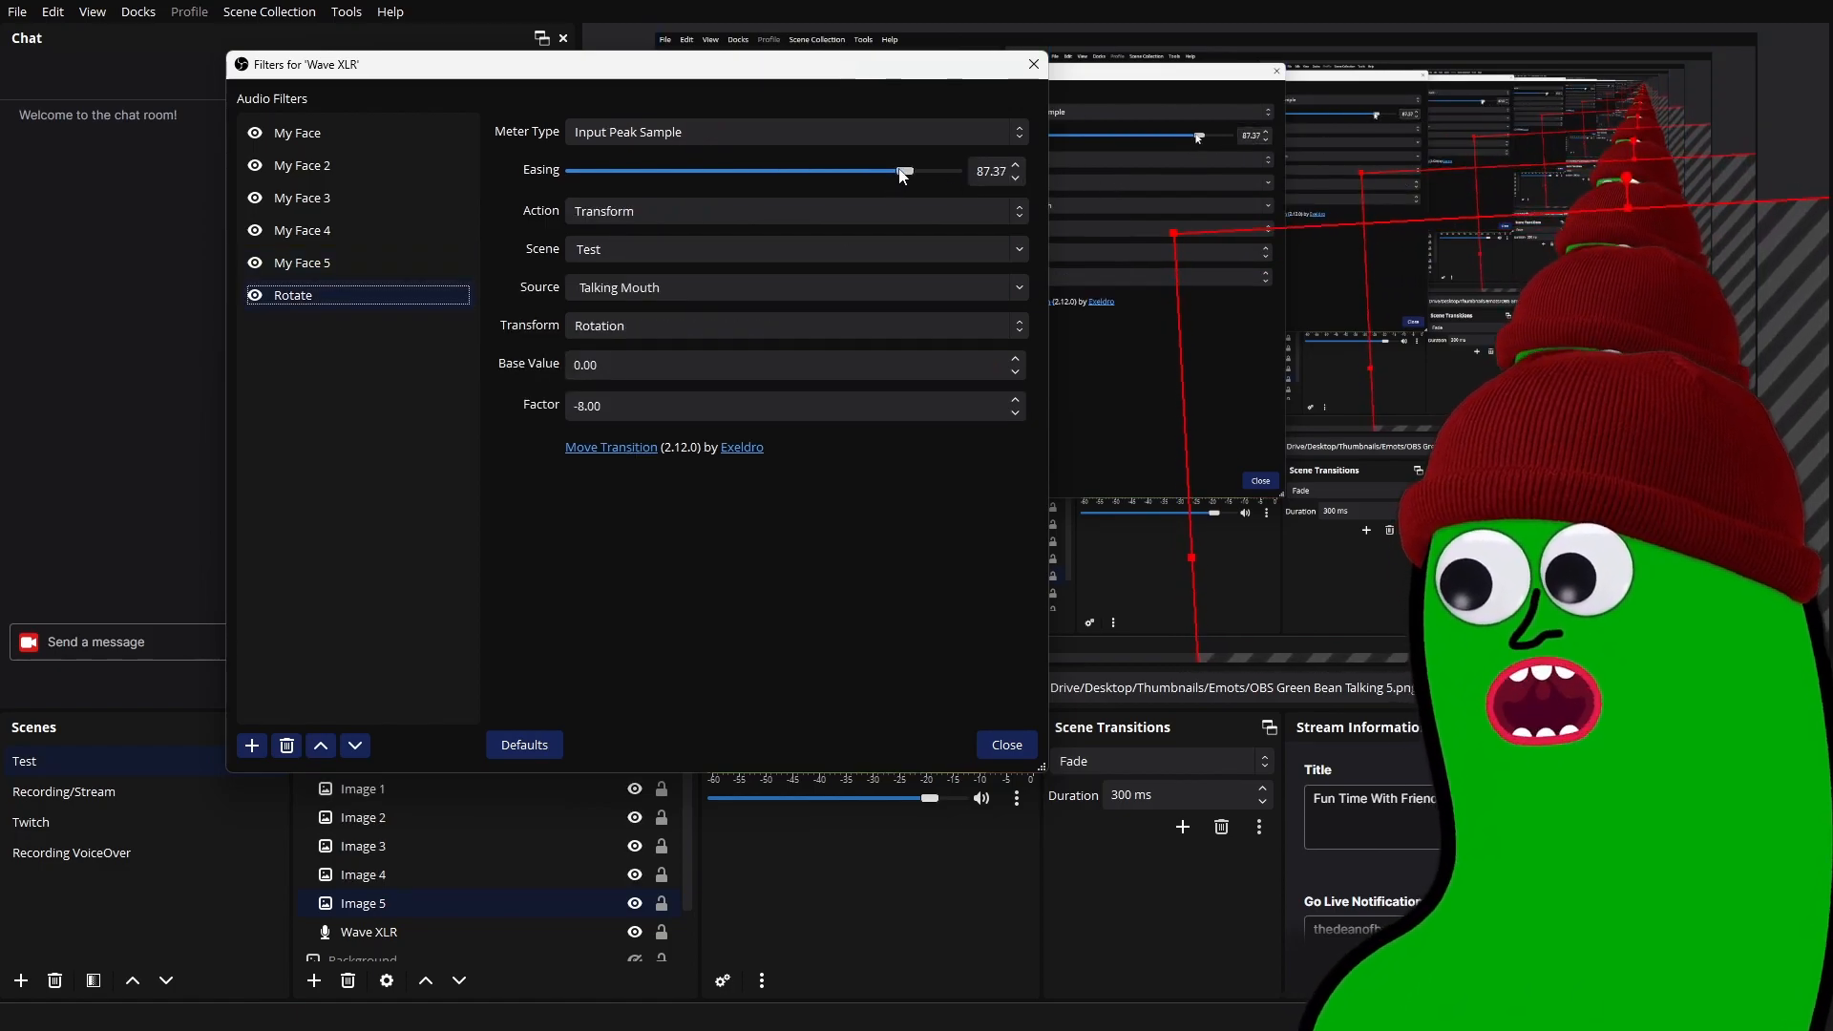
{"action": "mouse_move", "coordinate": [903, 175]}
{"action": "left_mouse_down"}
{"action": "mouse_move", "coordinate": [570, 174]}
{"action": "mouse_move", "coordinate": [893, 172]}
{"action": "left_mouse_up"}
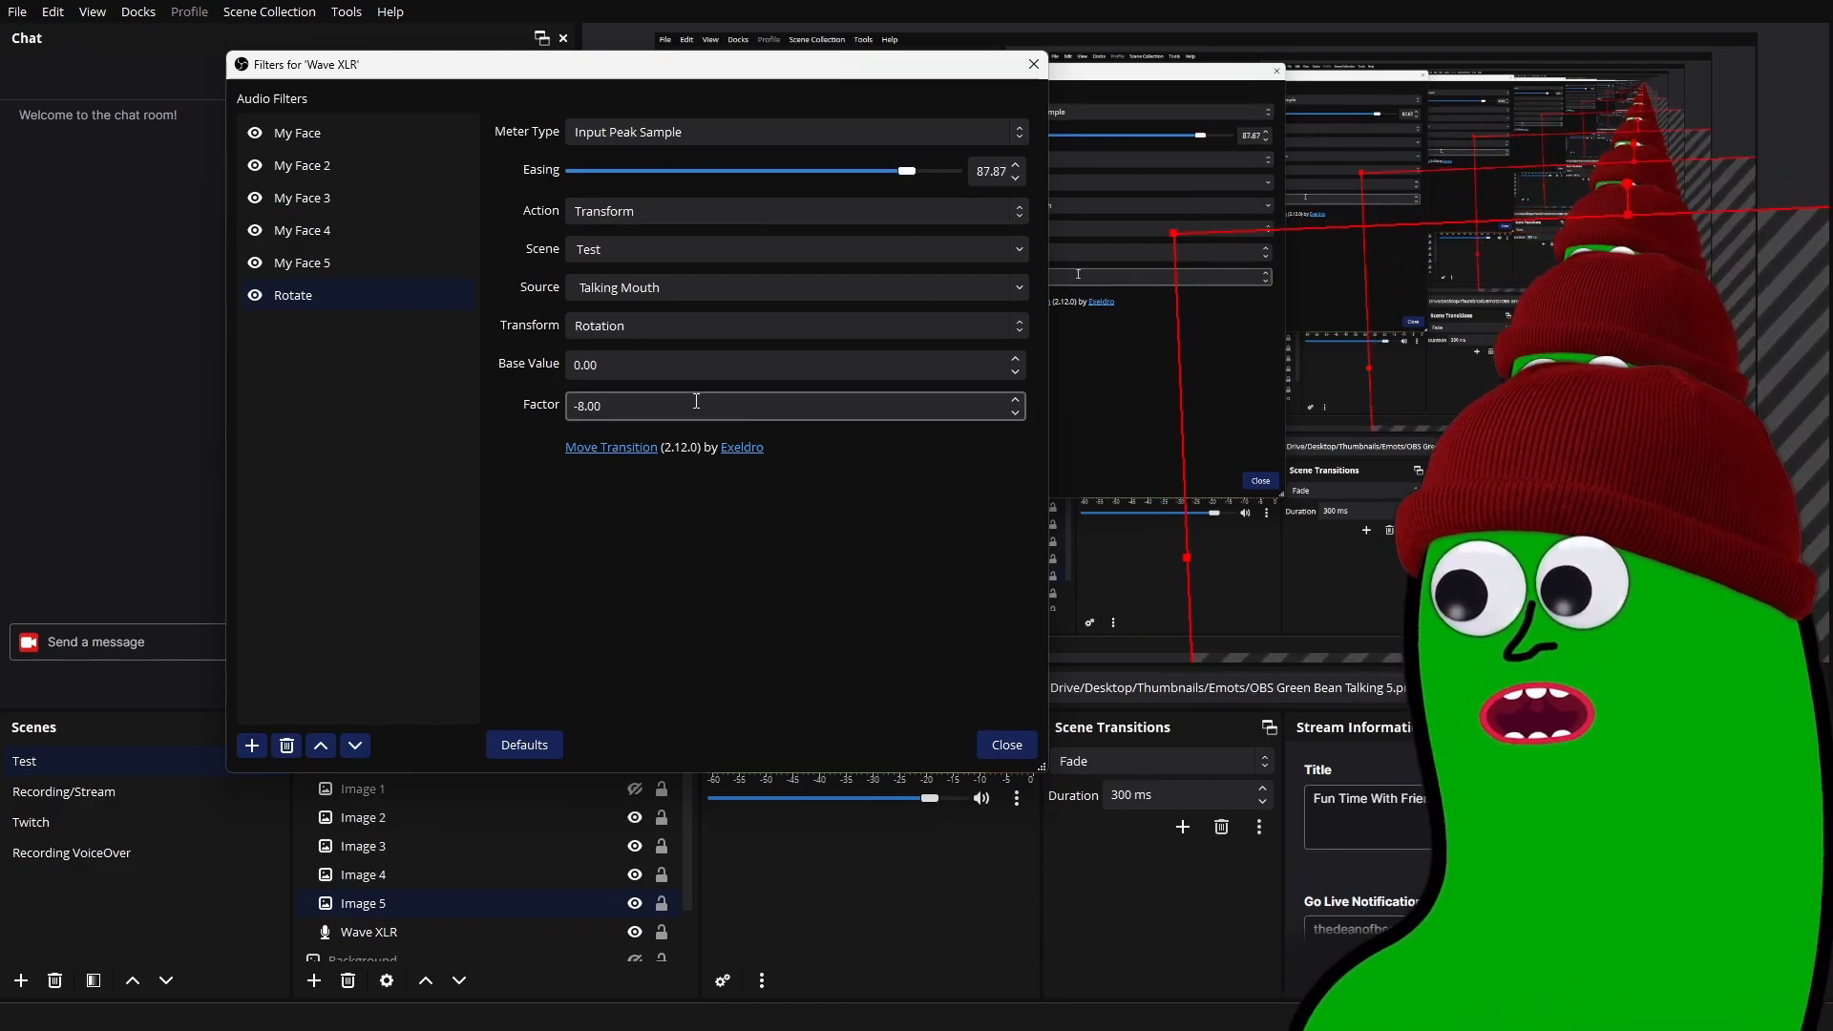
- Try a factor of 8.00 on the Rotate filter and return it to -8.00
{"action": "left_click", "coordinate": [577, 405]}
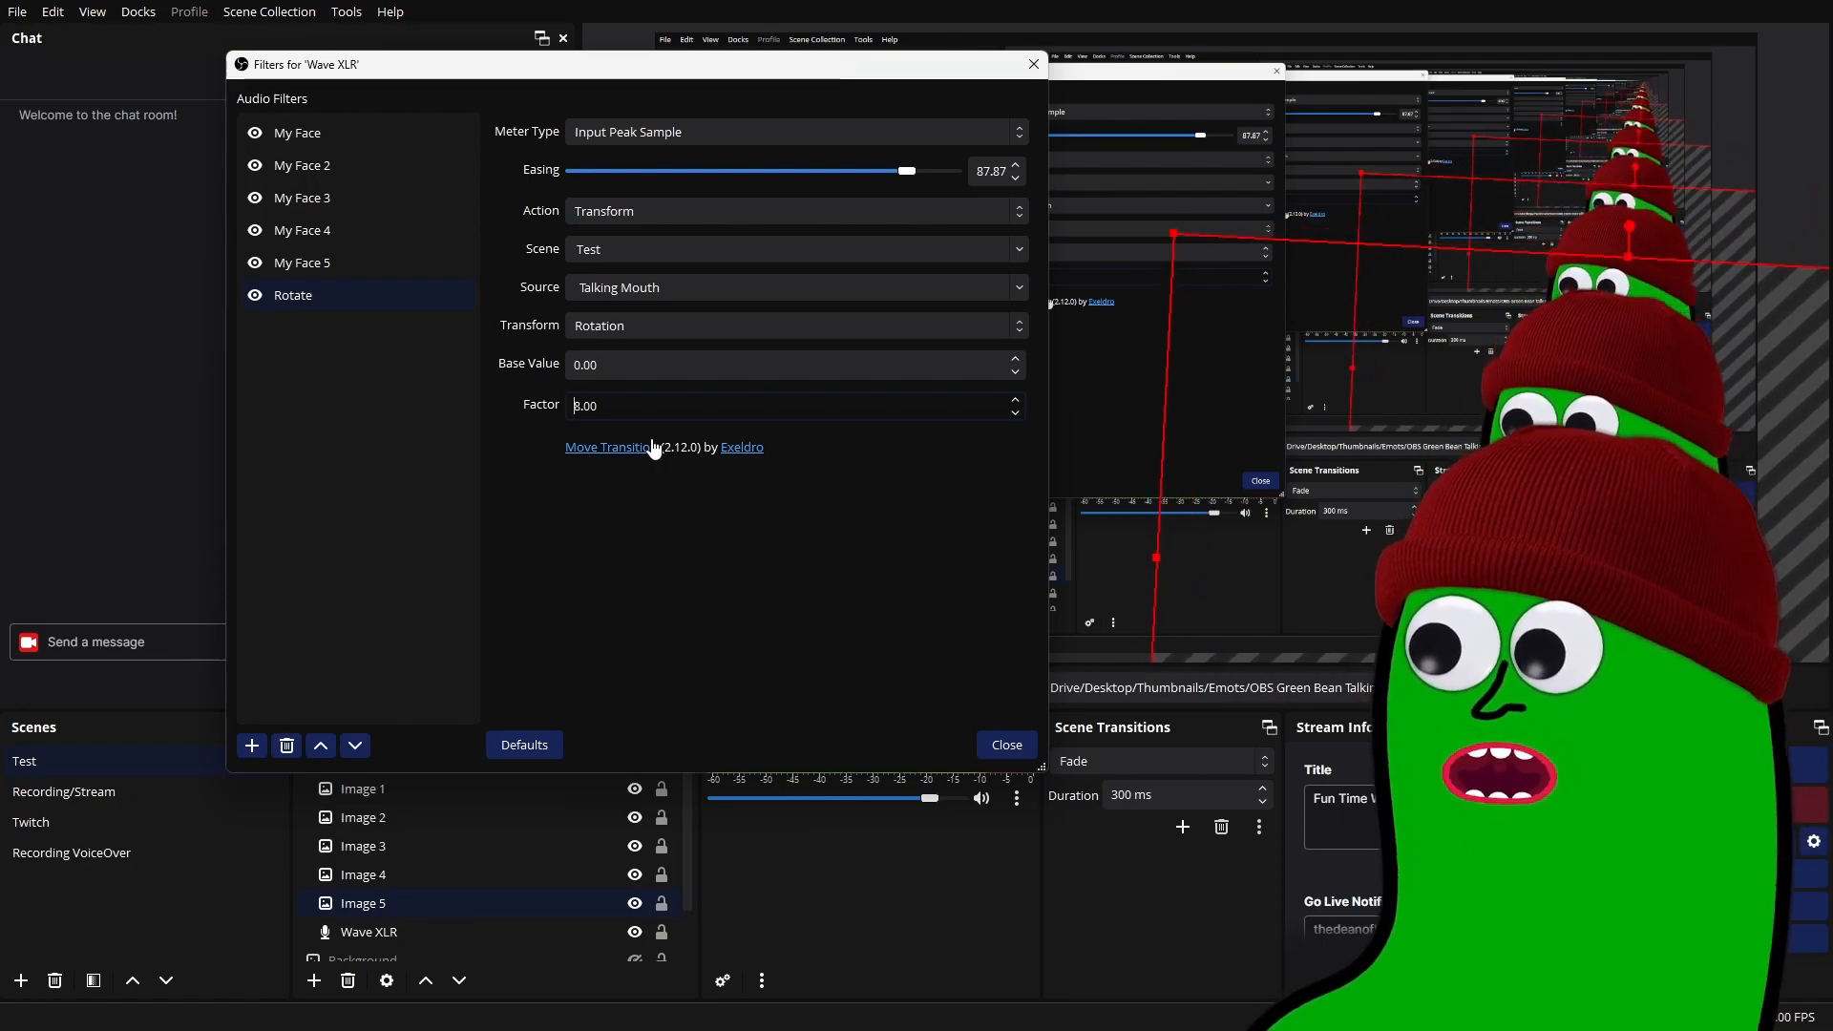
{"action": "type", "text": "-"}
{"action": "key", "text": "BackSpace"}
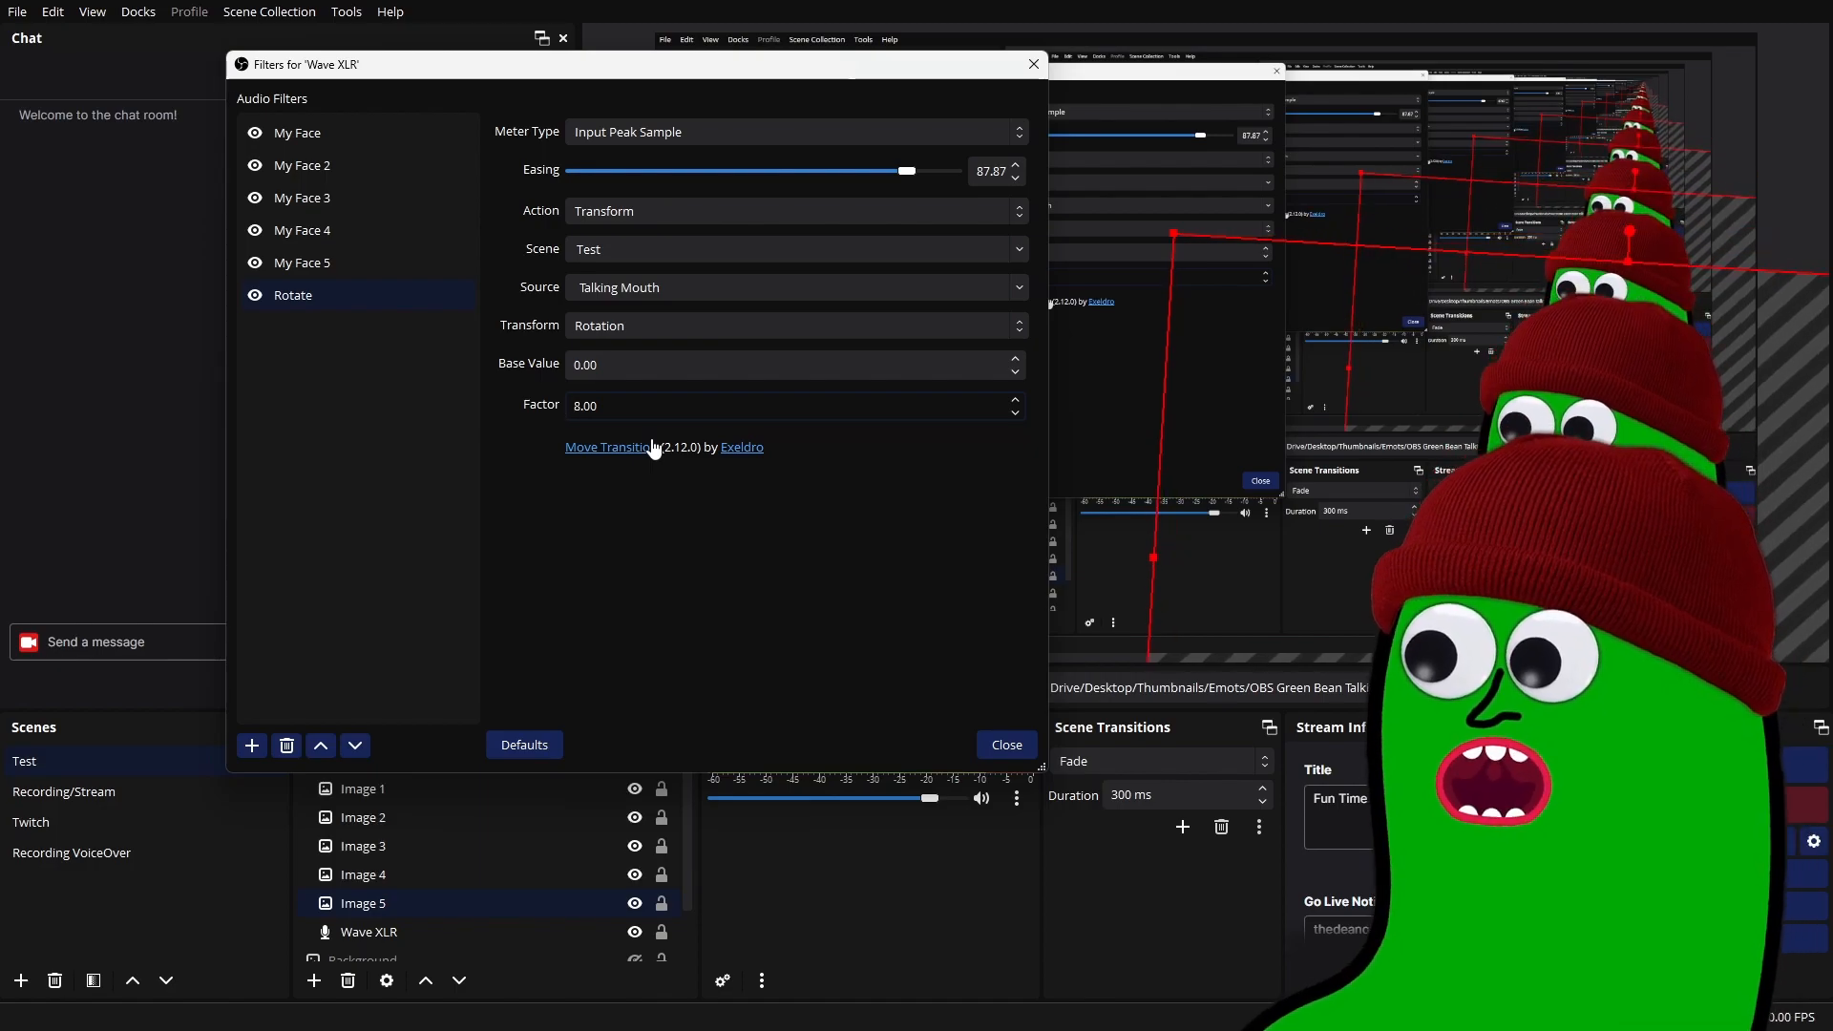
- Try base values of 5 and 50 on the Rotate filter and return the base value to 0
{"action": "left_click", "coordinate": [620, 365]}
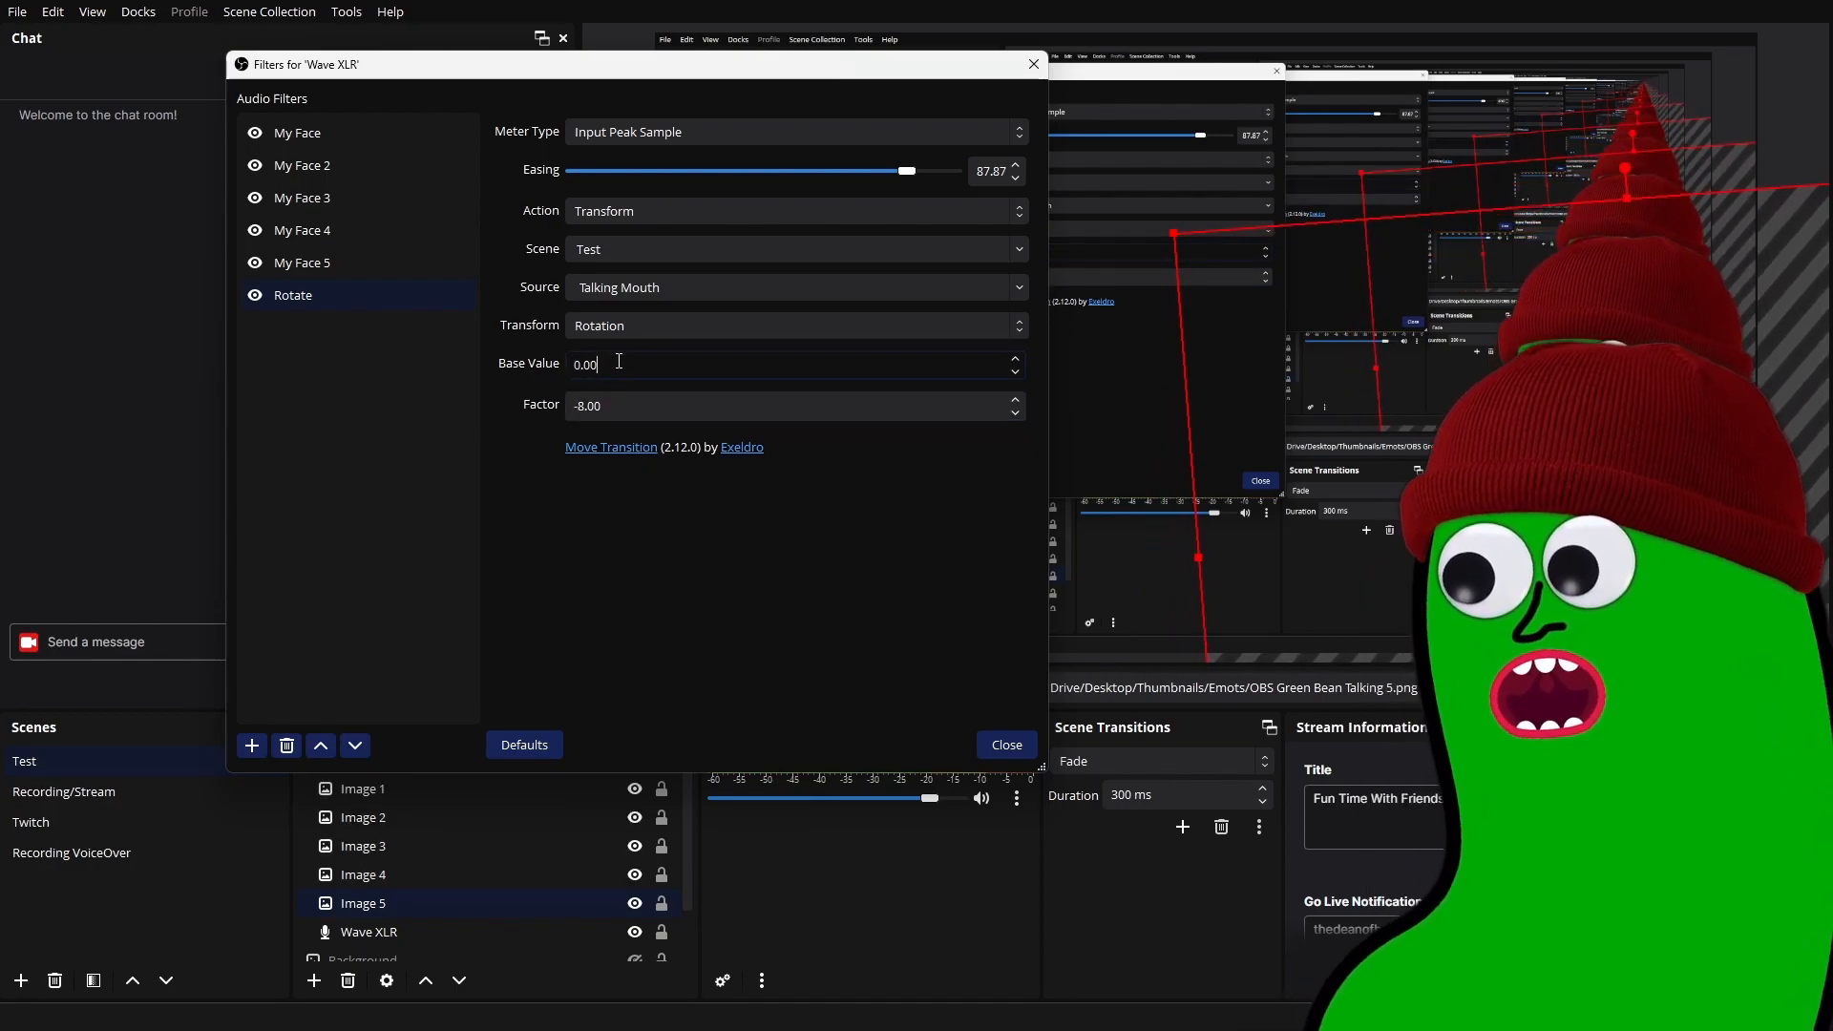
{"action": "left_click_drag", "start_coordinate": [613, 361], "coordinate": [545, 366]}
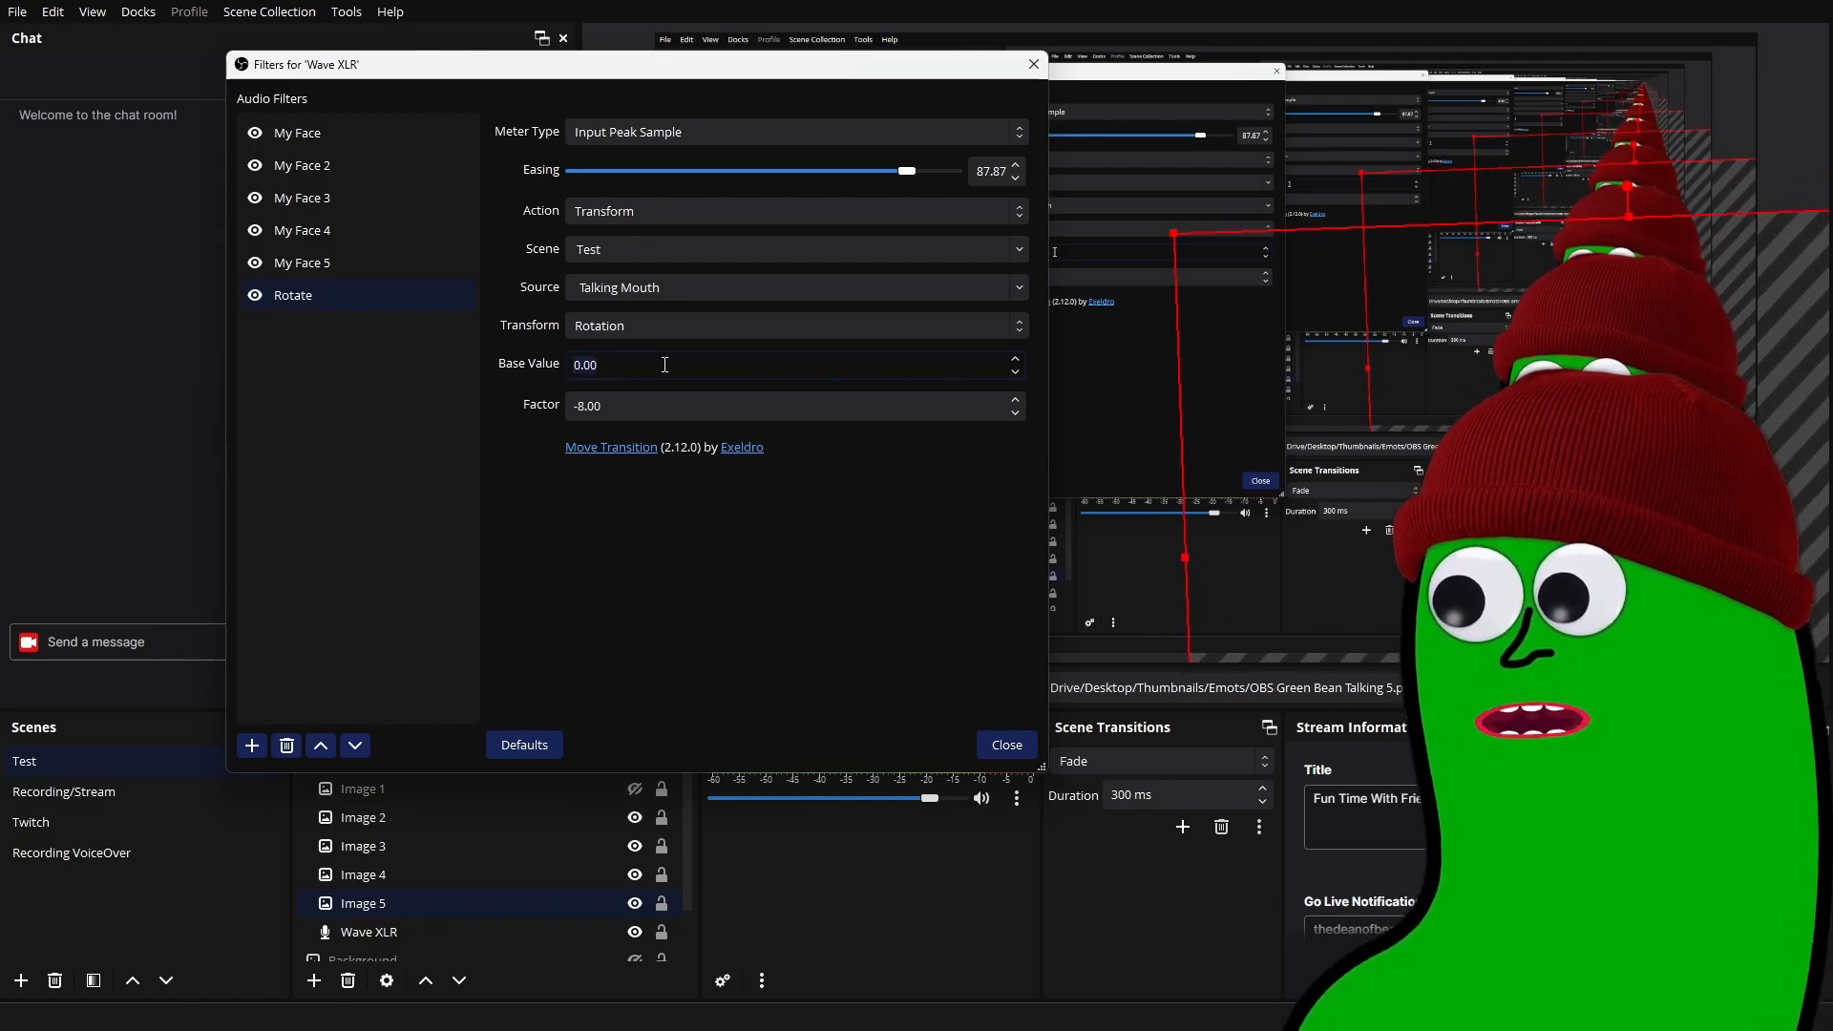
{"action": "type", "text": "5"}
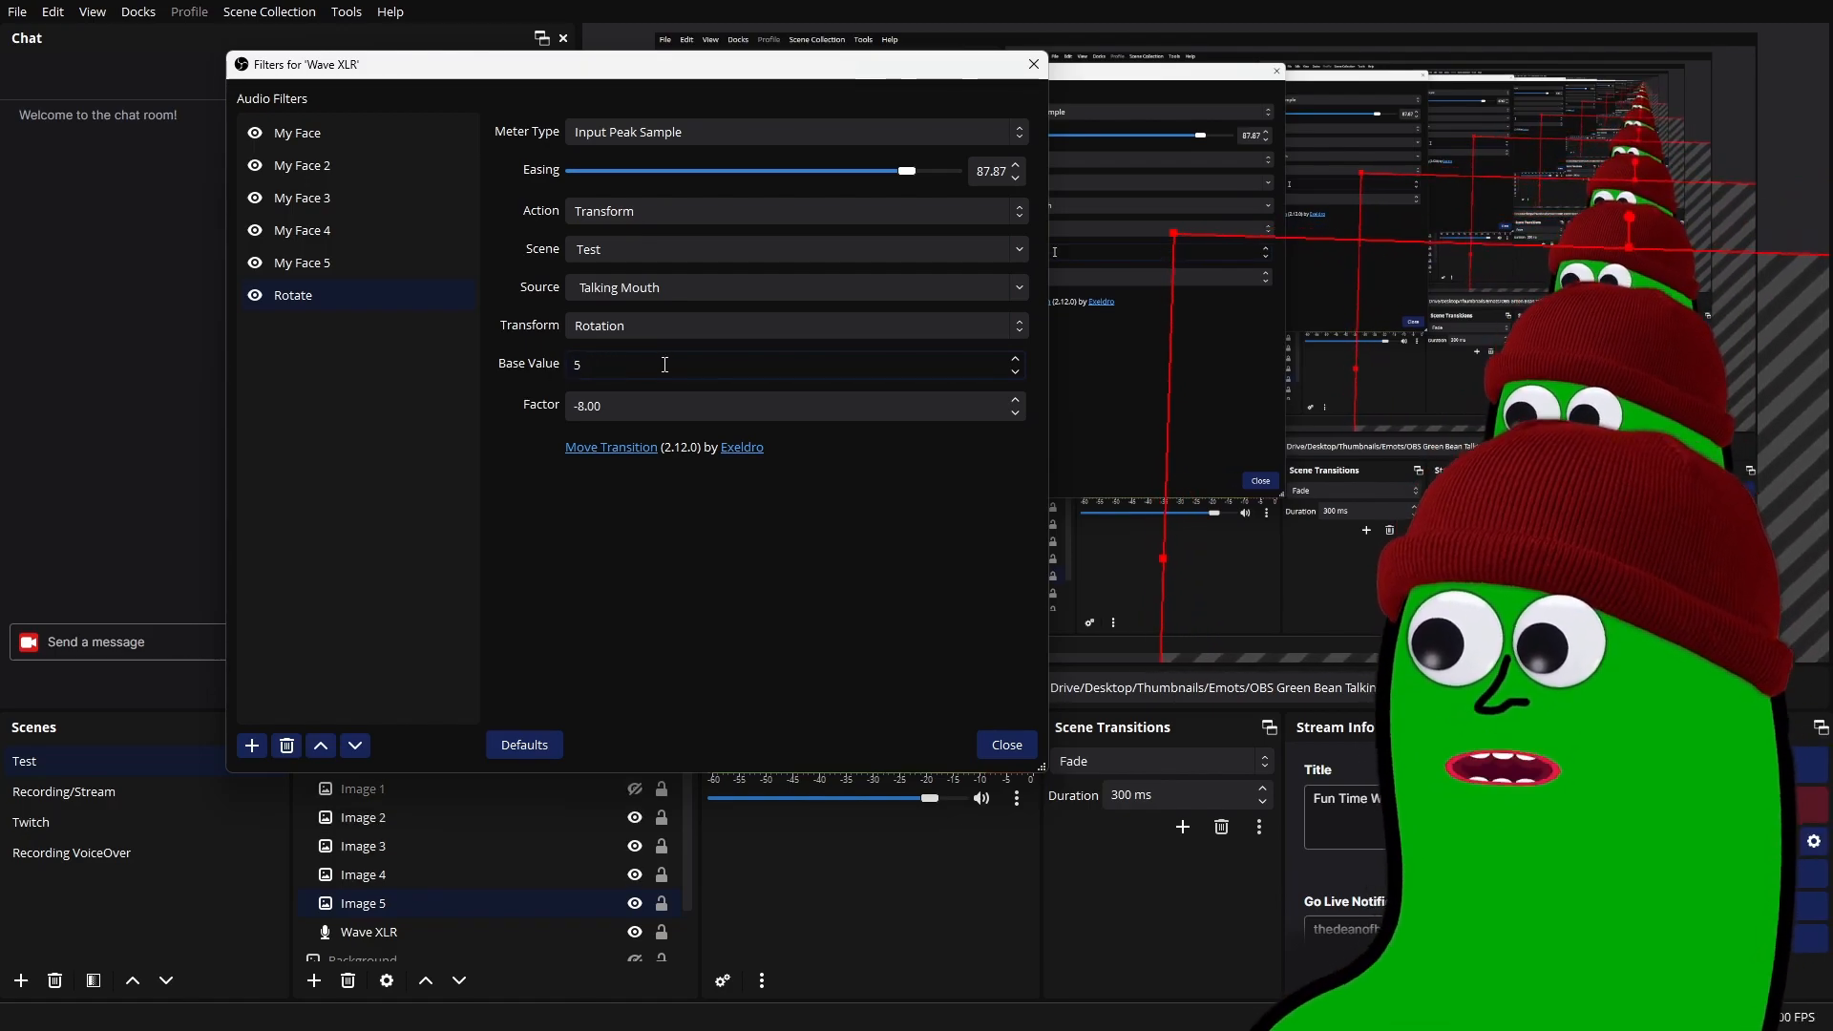
{"action": "type", "text": "0"}
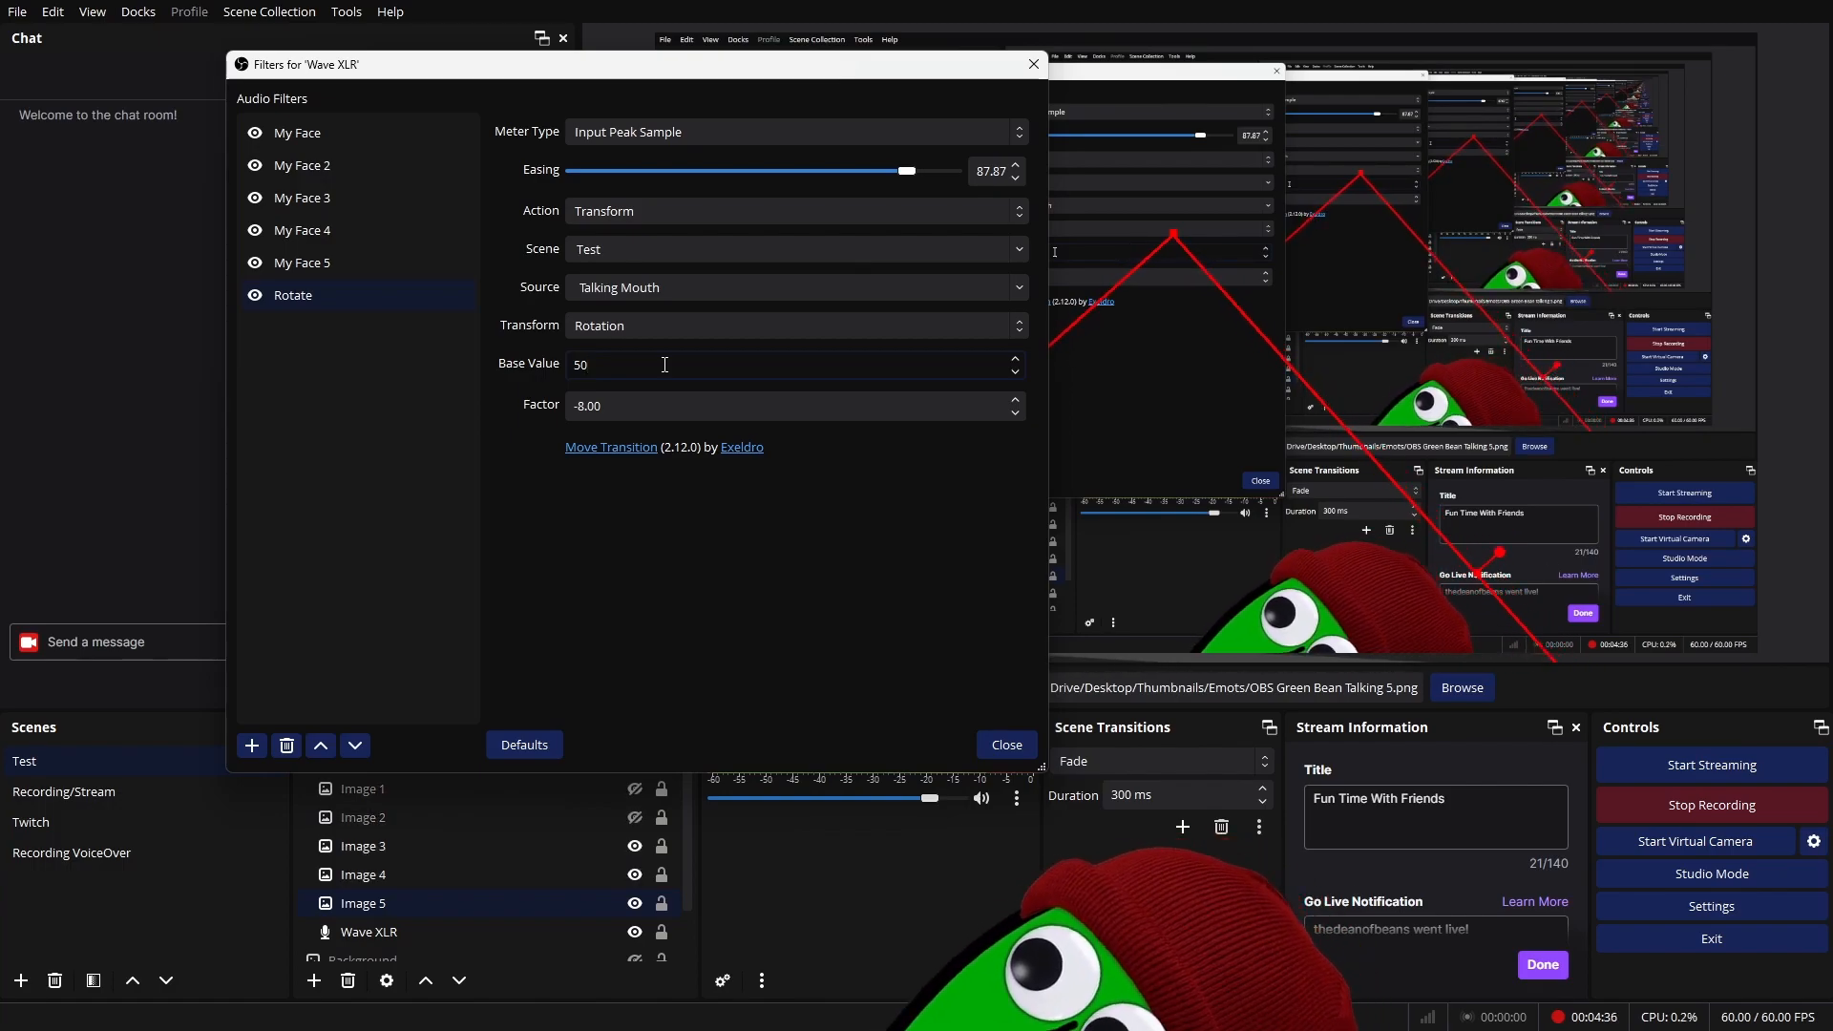
{"action": "key", "text": "BackSpace"}
{"action": "key", "text": "BackSpace"}
{"action": "type", "text": "0"}
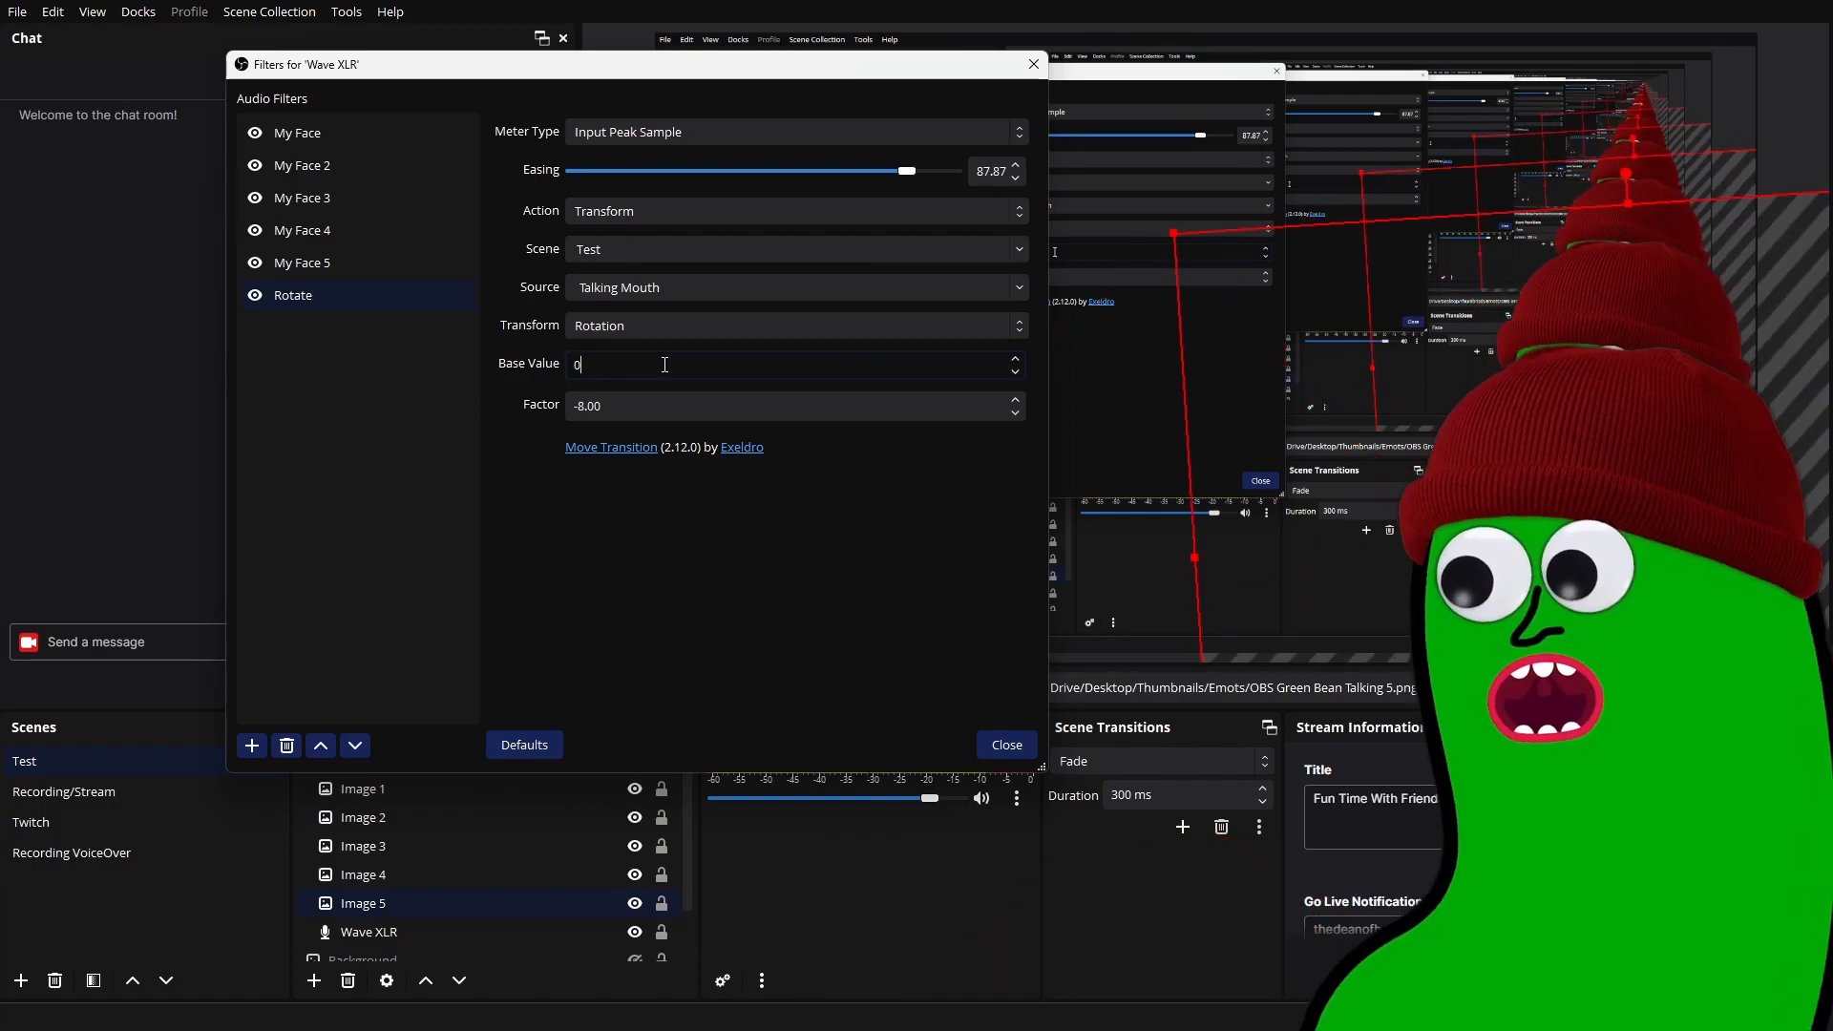
{"action": "left_click", "coordinate": [634, 577]}
- Review the source and threshold settings of the mouth filters from My Face 5 up to My Face
{"action": "left_click", "coordinate": [302, 262]}
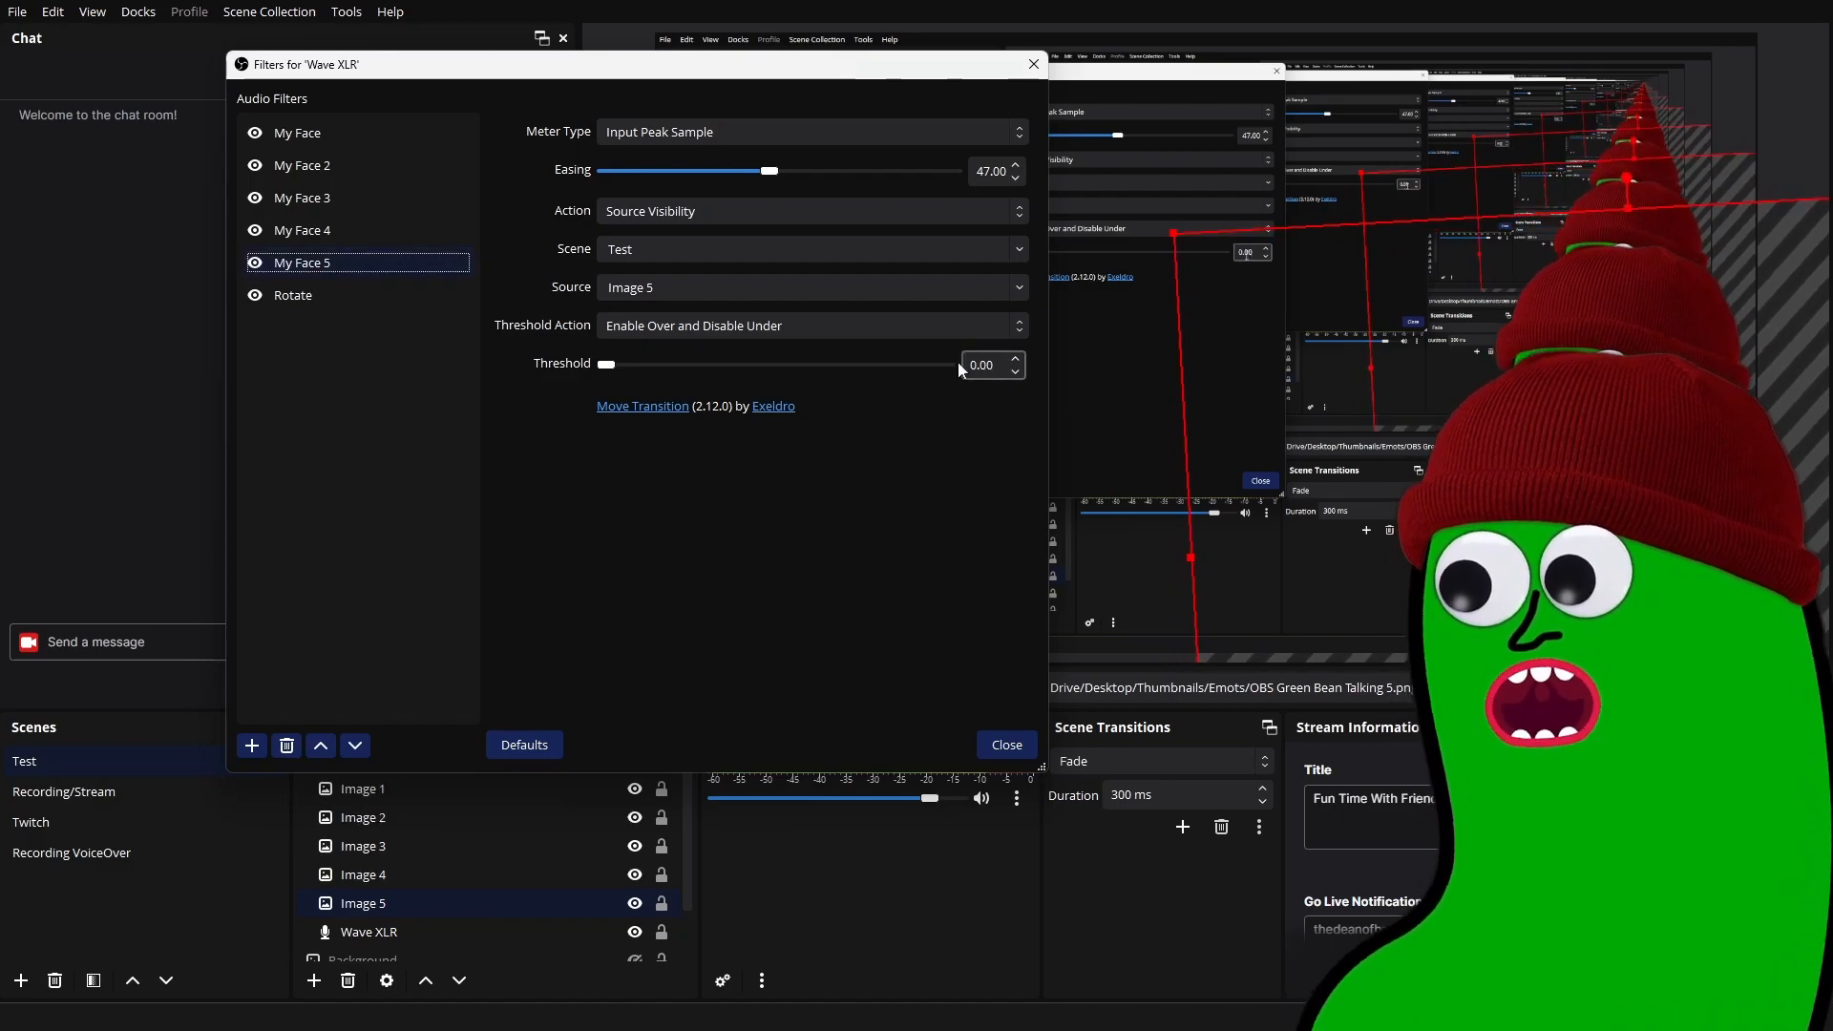
{"action": "left_click", "coordinate": [311, 232]}
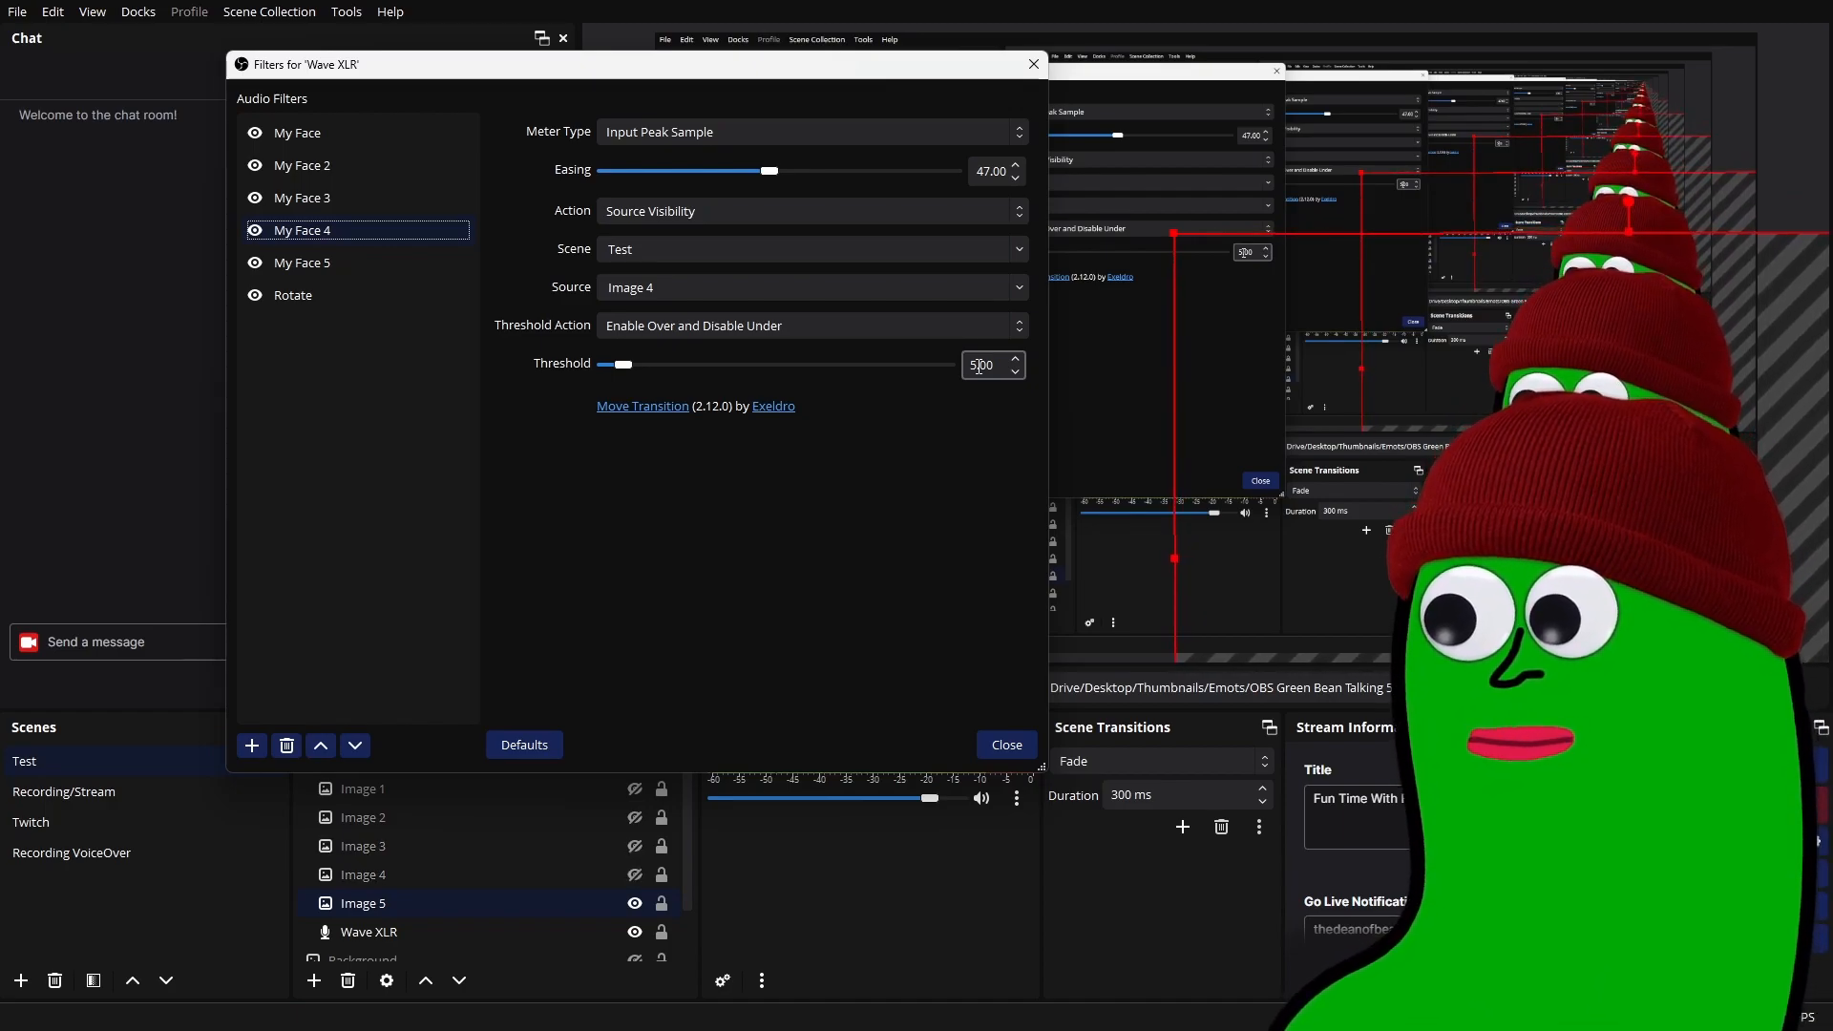
{"action": "key", "text": "Up"}
{"action": "left_click", "coordinate": [311, 167]}
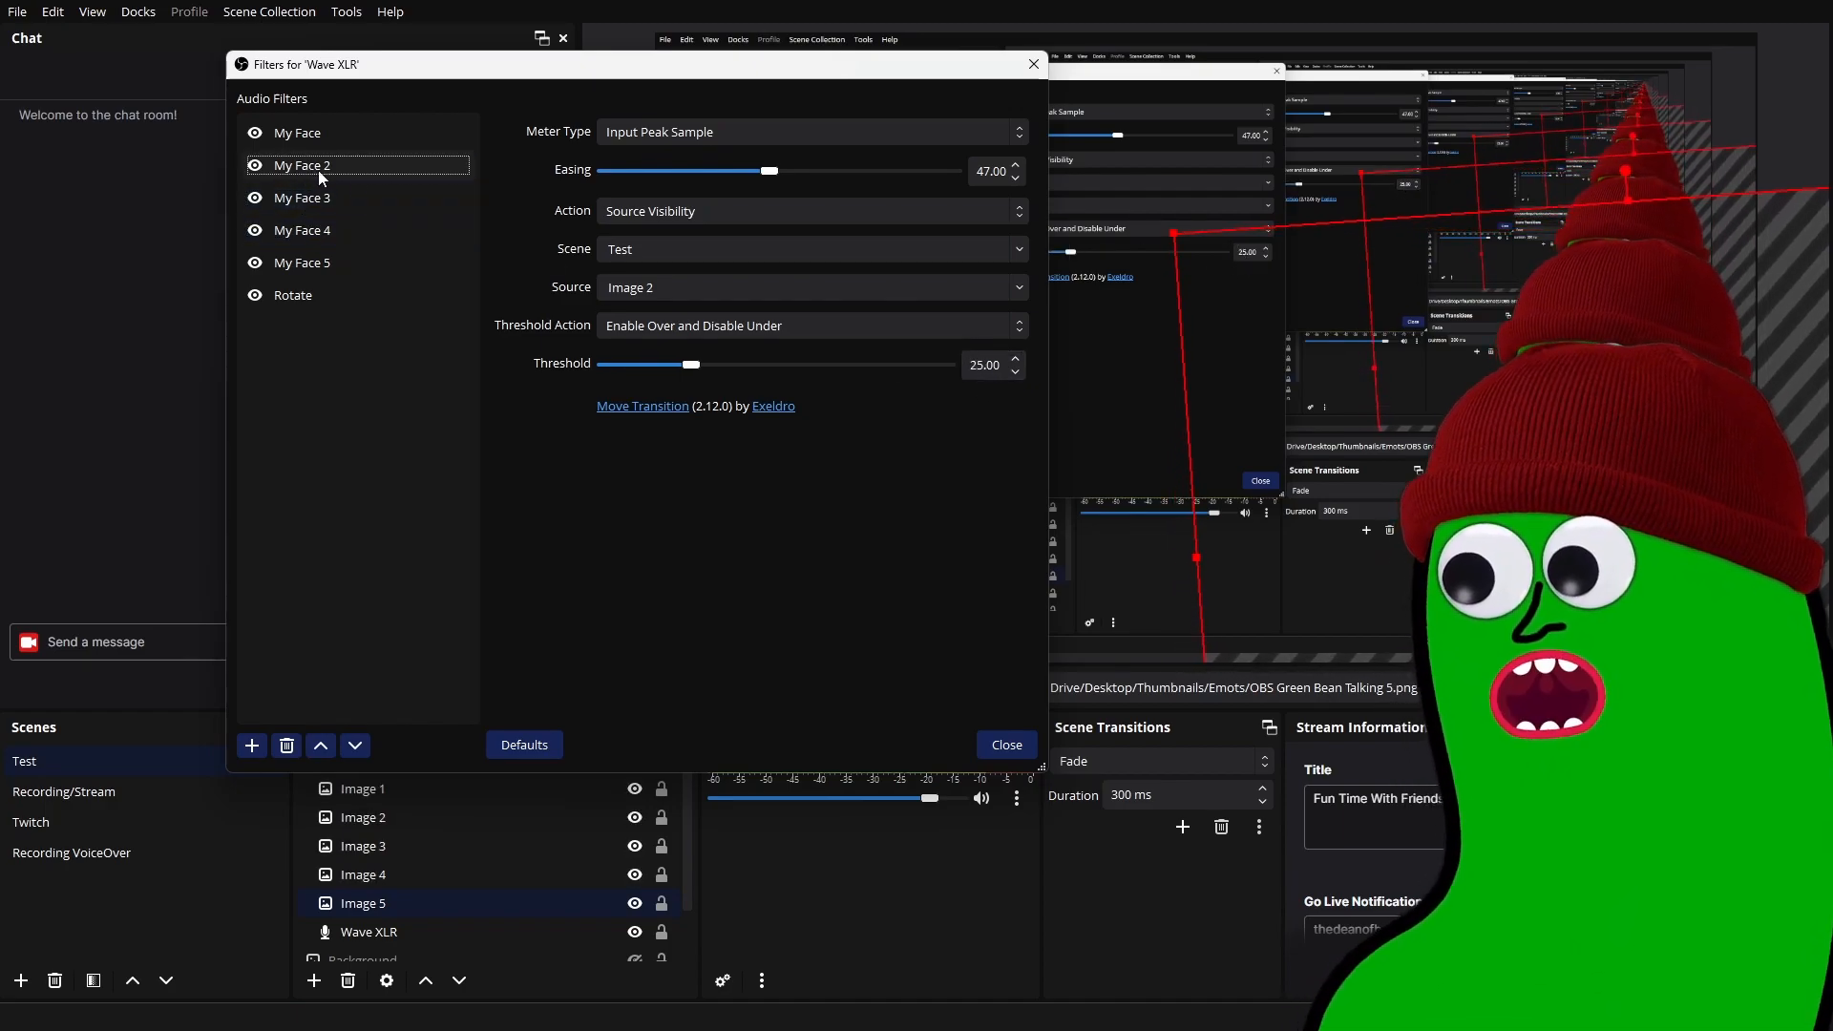
{"action": "left_click", "coordinate": [336, 139]}
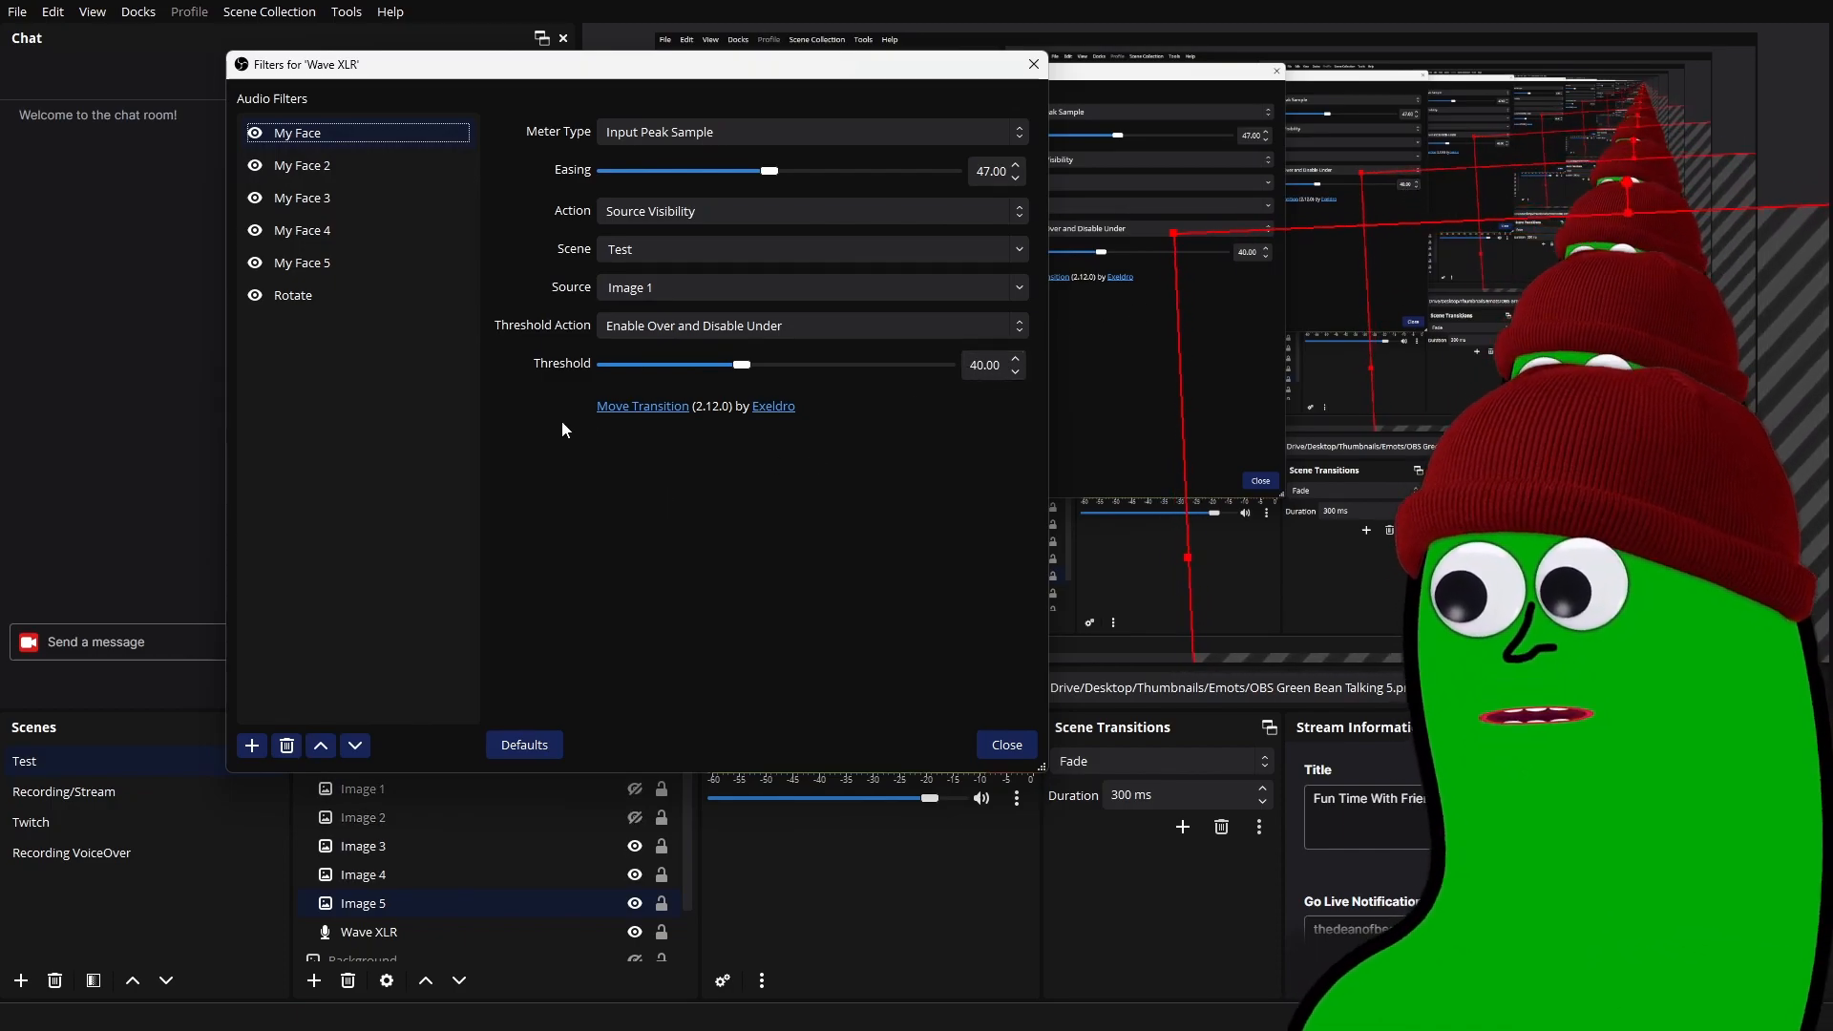
- Compare the settings of the Rotate filter with those of My Face 5 and My Face
{"action": "left_click", "coordinate": [312, 294]}
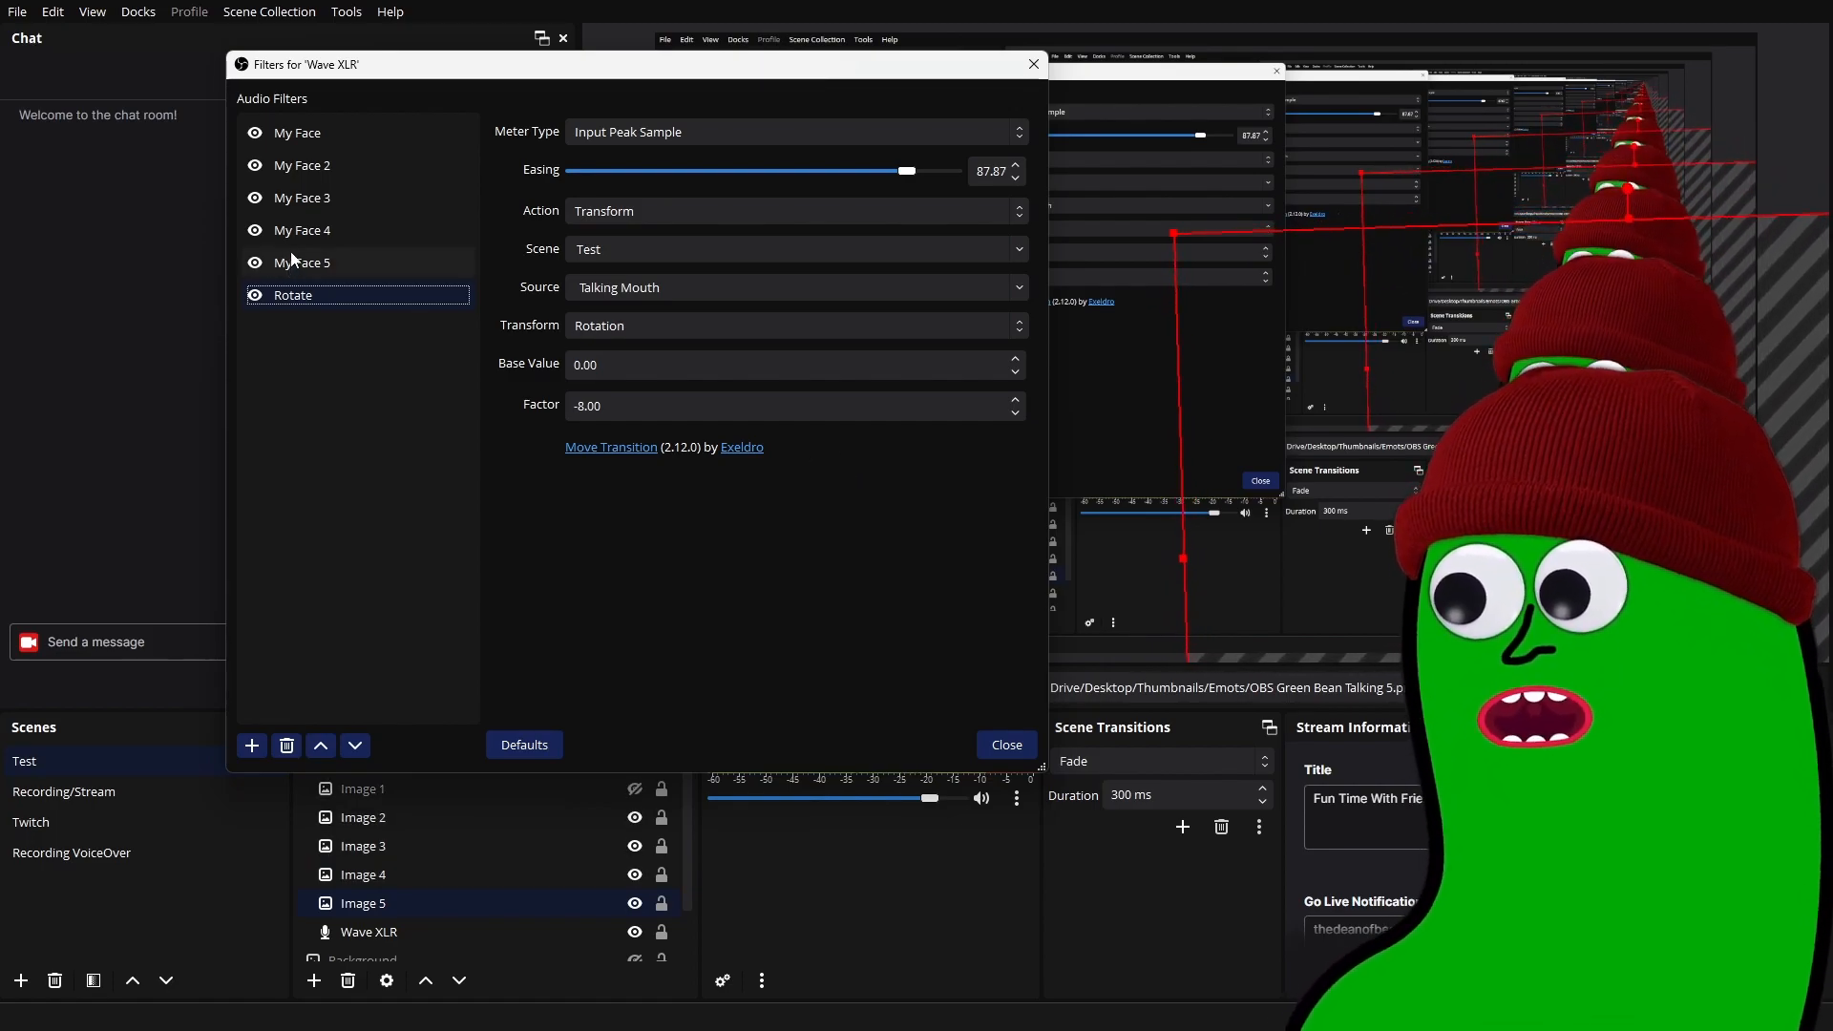
{"action": "left_click", "coordinate": [414, 256]}
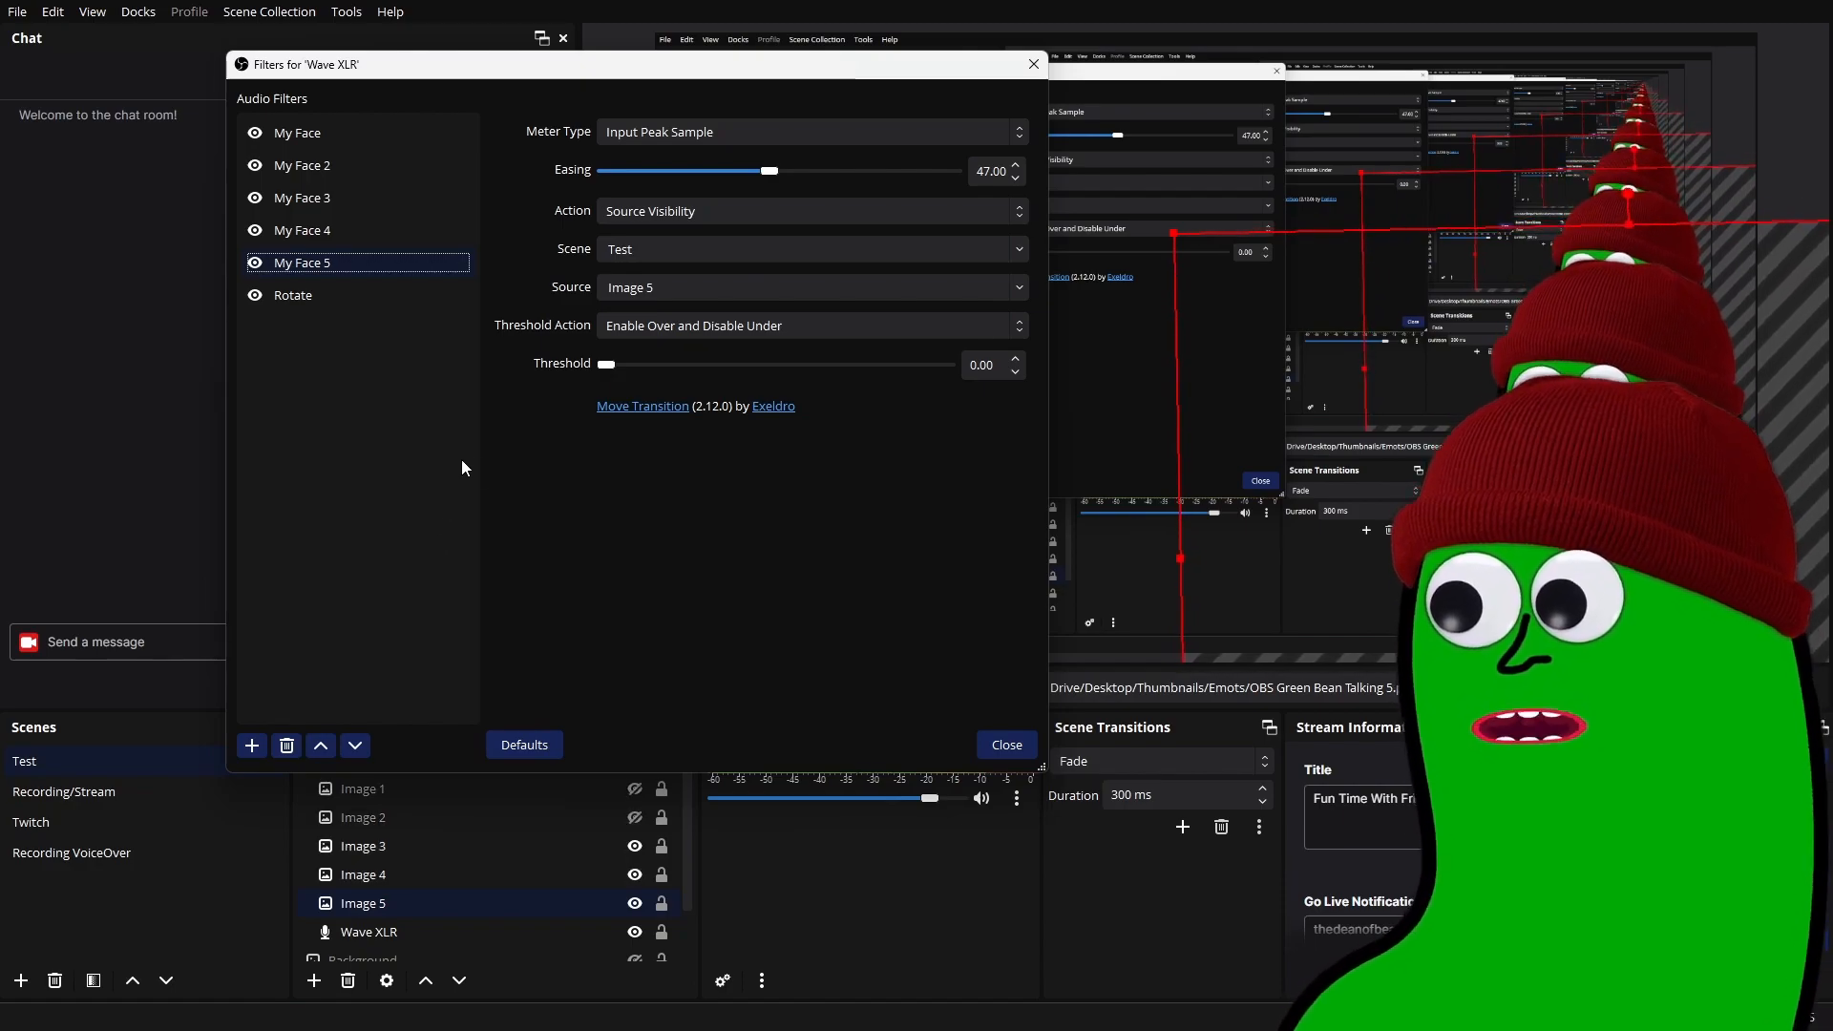
{"action": "left_click", "coordinate": [358, 300]}
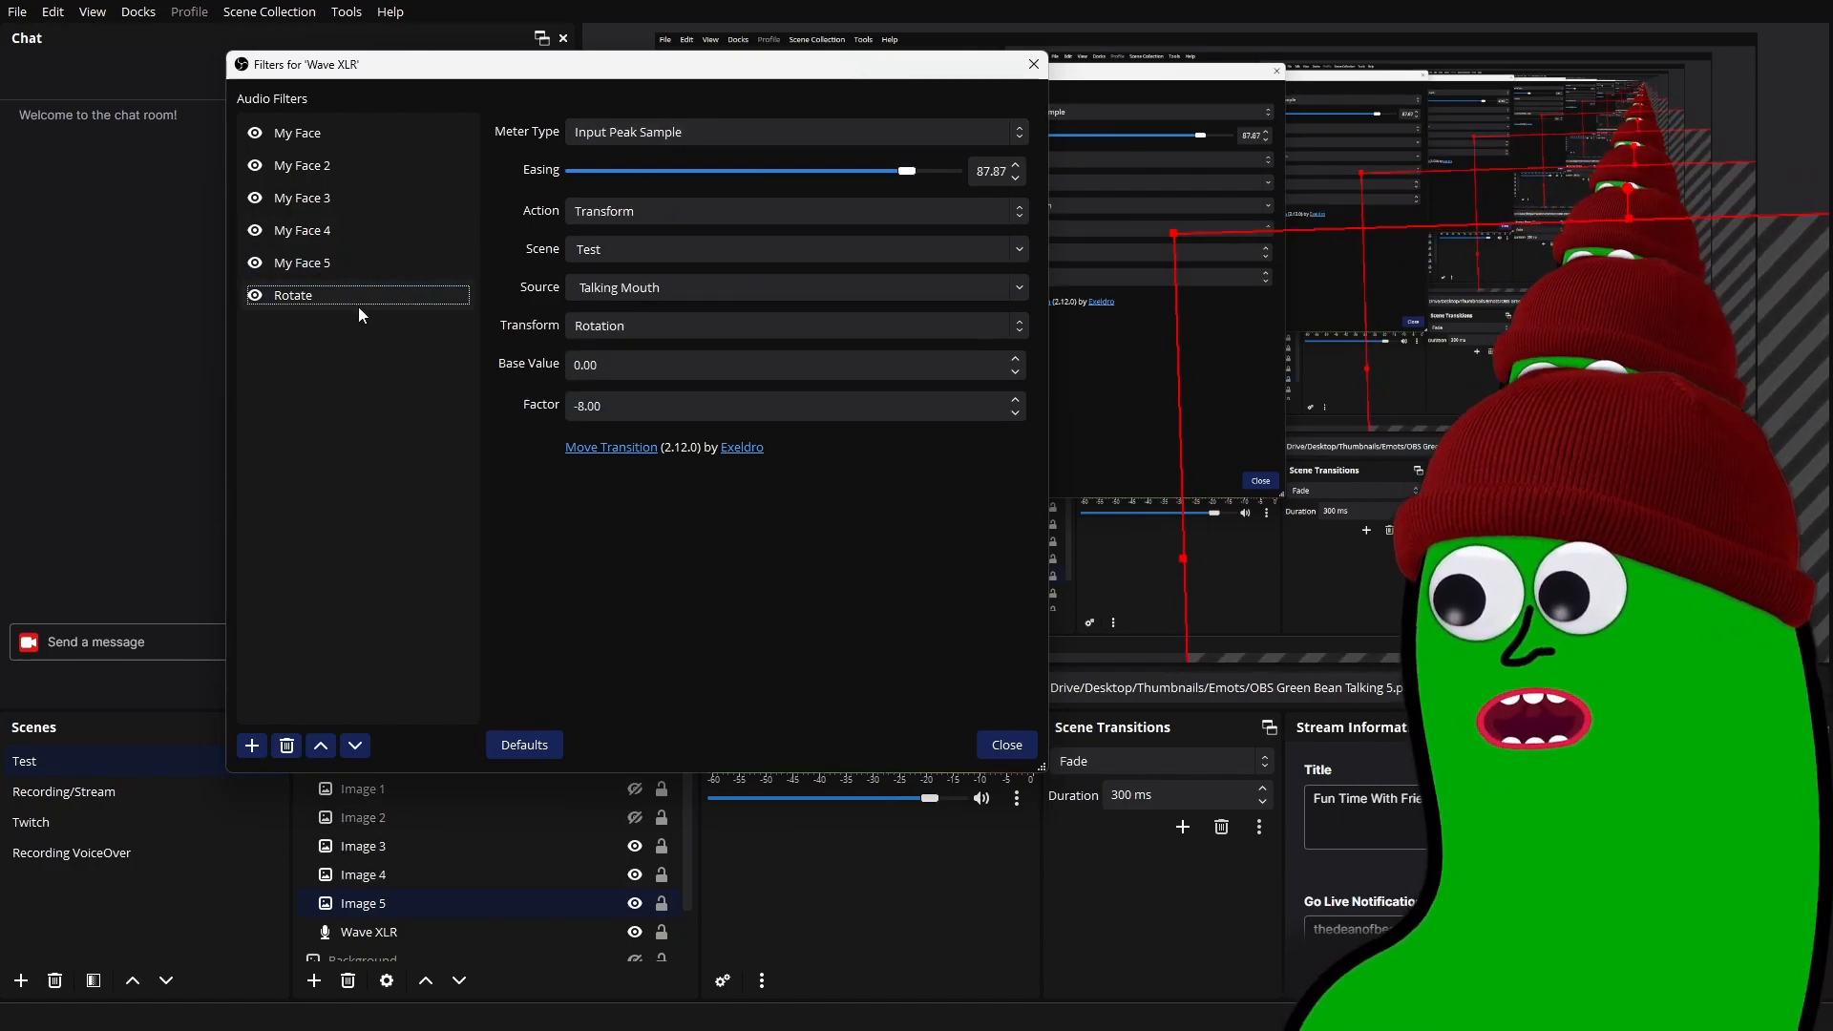
{"action": "left_click", "coordinate": [340, 267]}
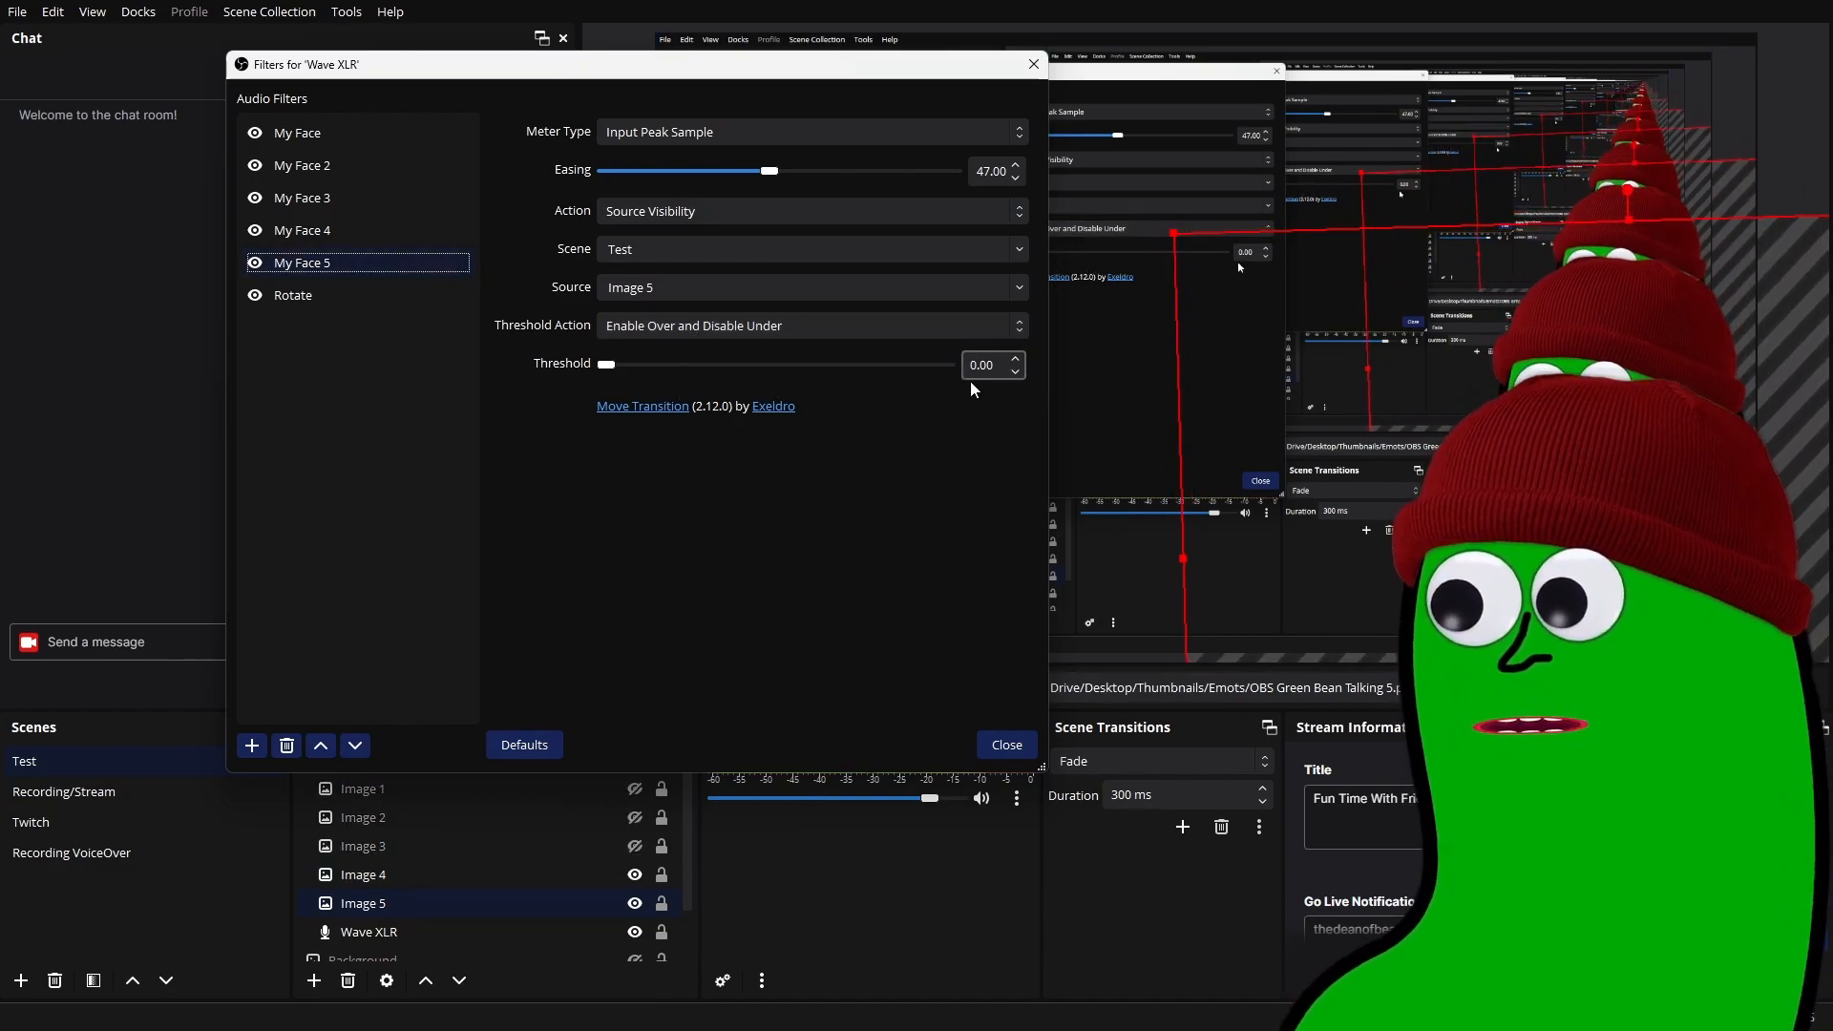
{"action": "left_click", "coordinate": [349, 137]}
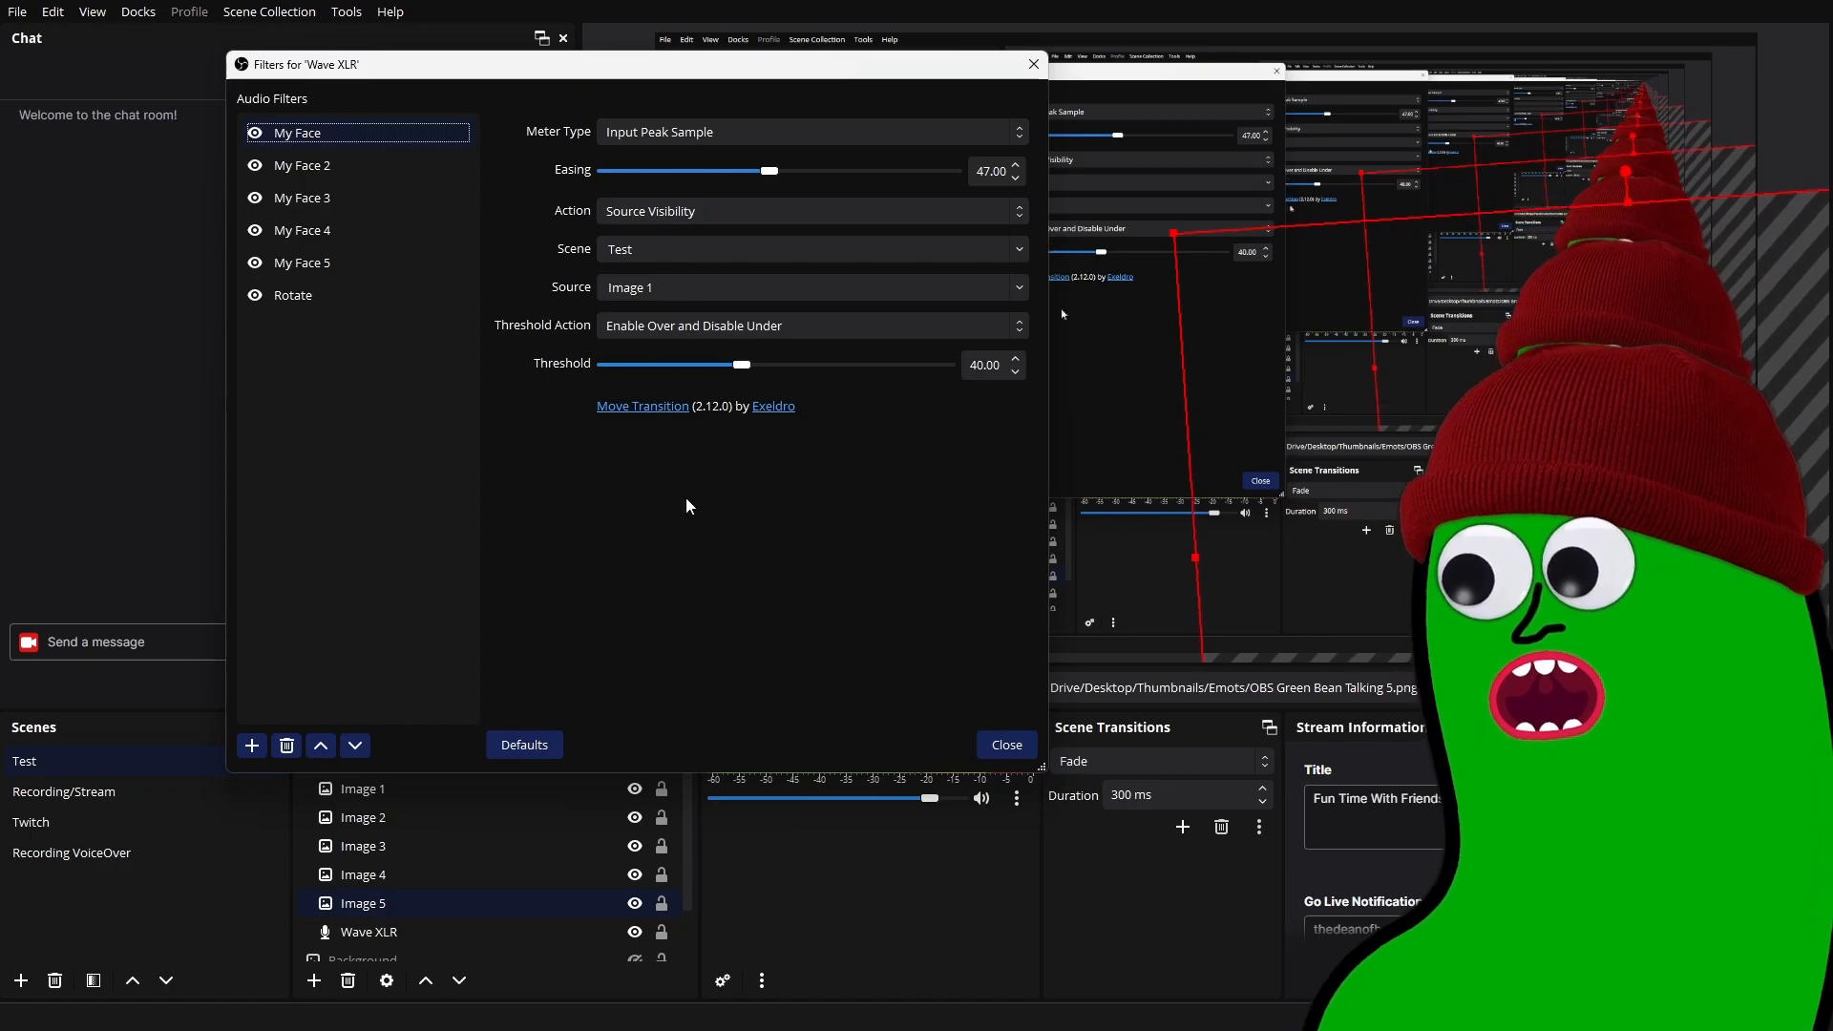
- Try the Scale, Position Y and Bounds Y transforms on the Rotate filter and return it to Rotation
{"action": "left_click", "coordinate": [344, 302]}
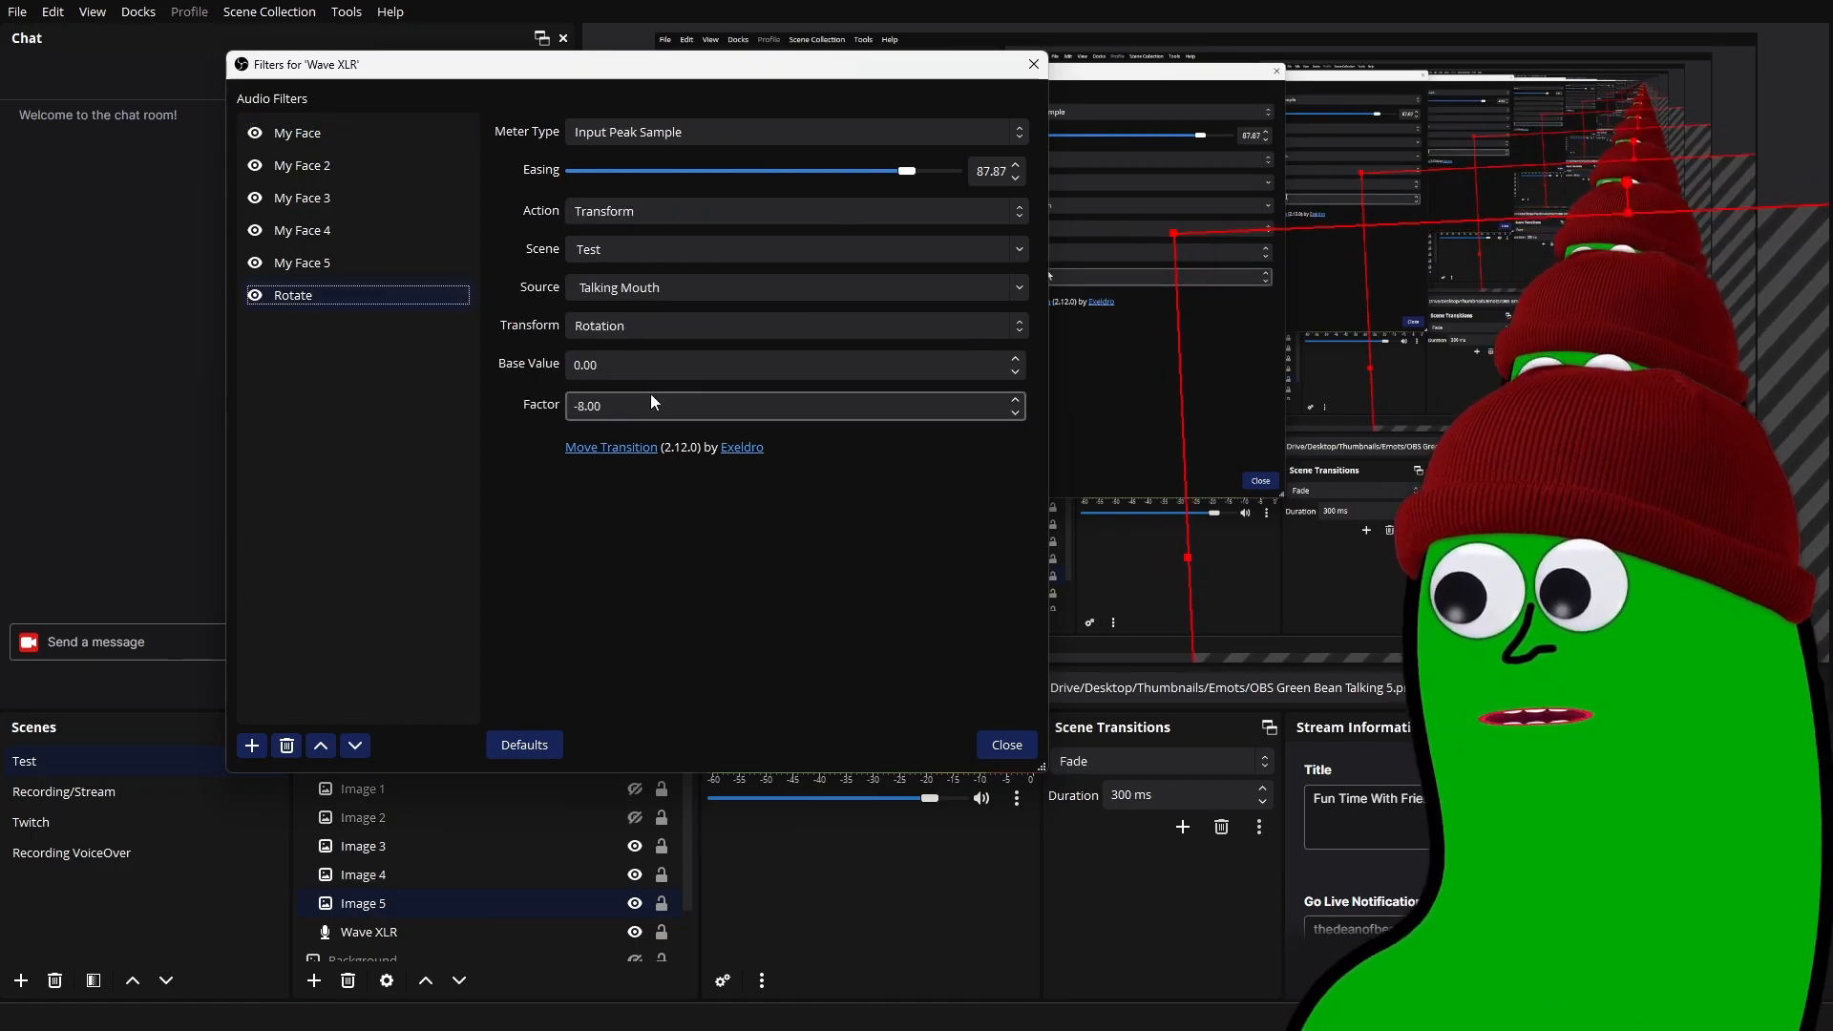
{"action": "left_click", "coordinate": [659, 325]}
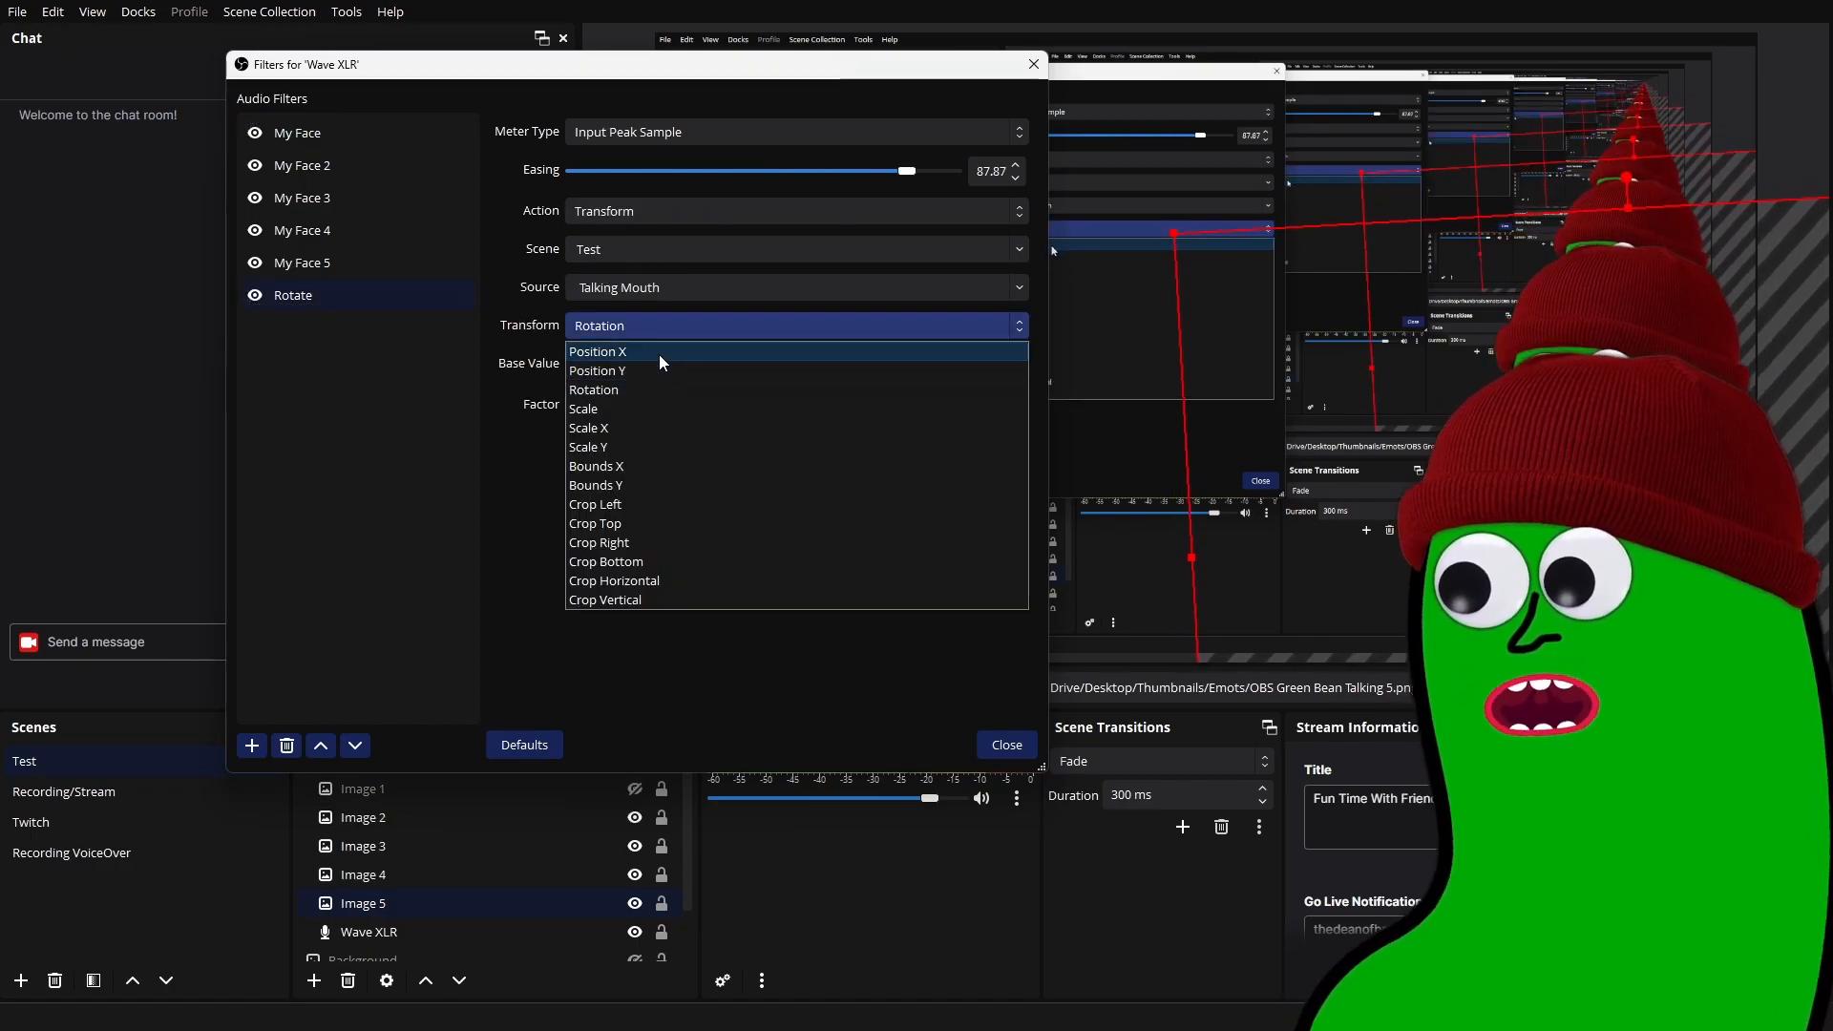
{"action": "left_click", "coordinate": [638, 407]}
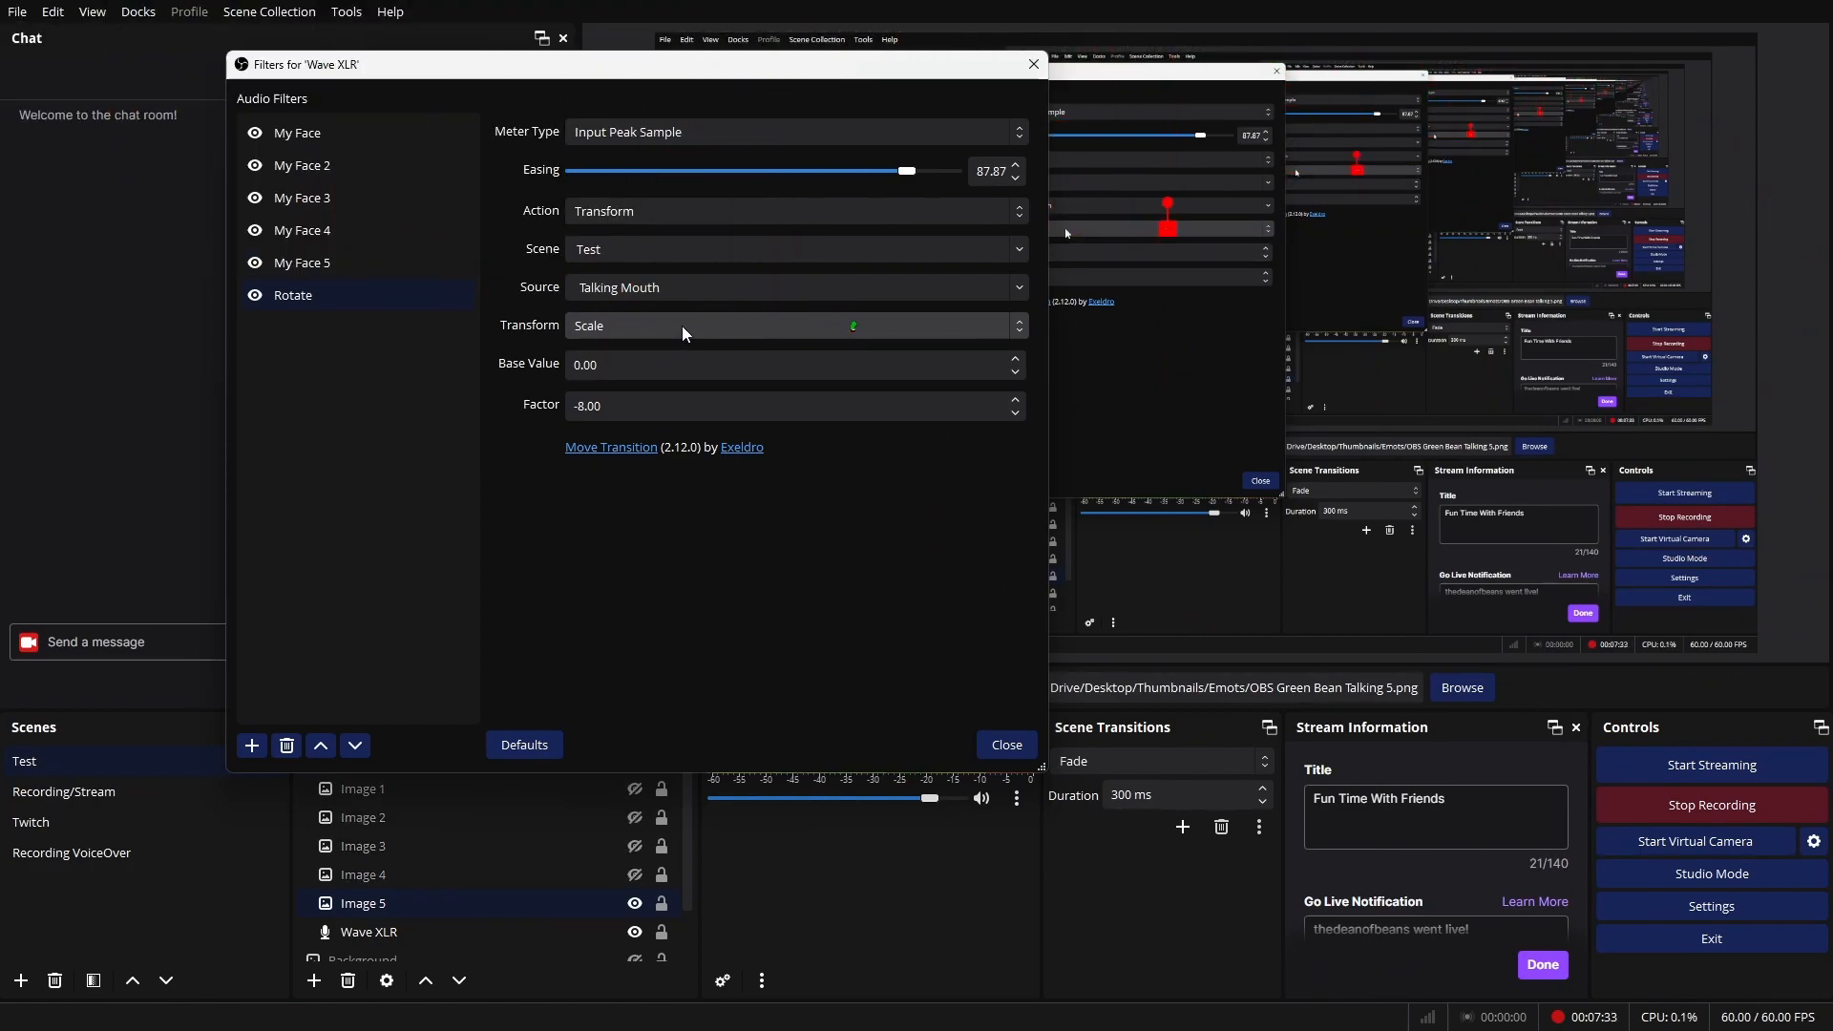
{"action": "left_click", "coordinate": [658, 326]}
{"action": "left_click", "coordinate": [642, 369]}
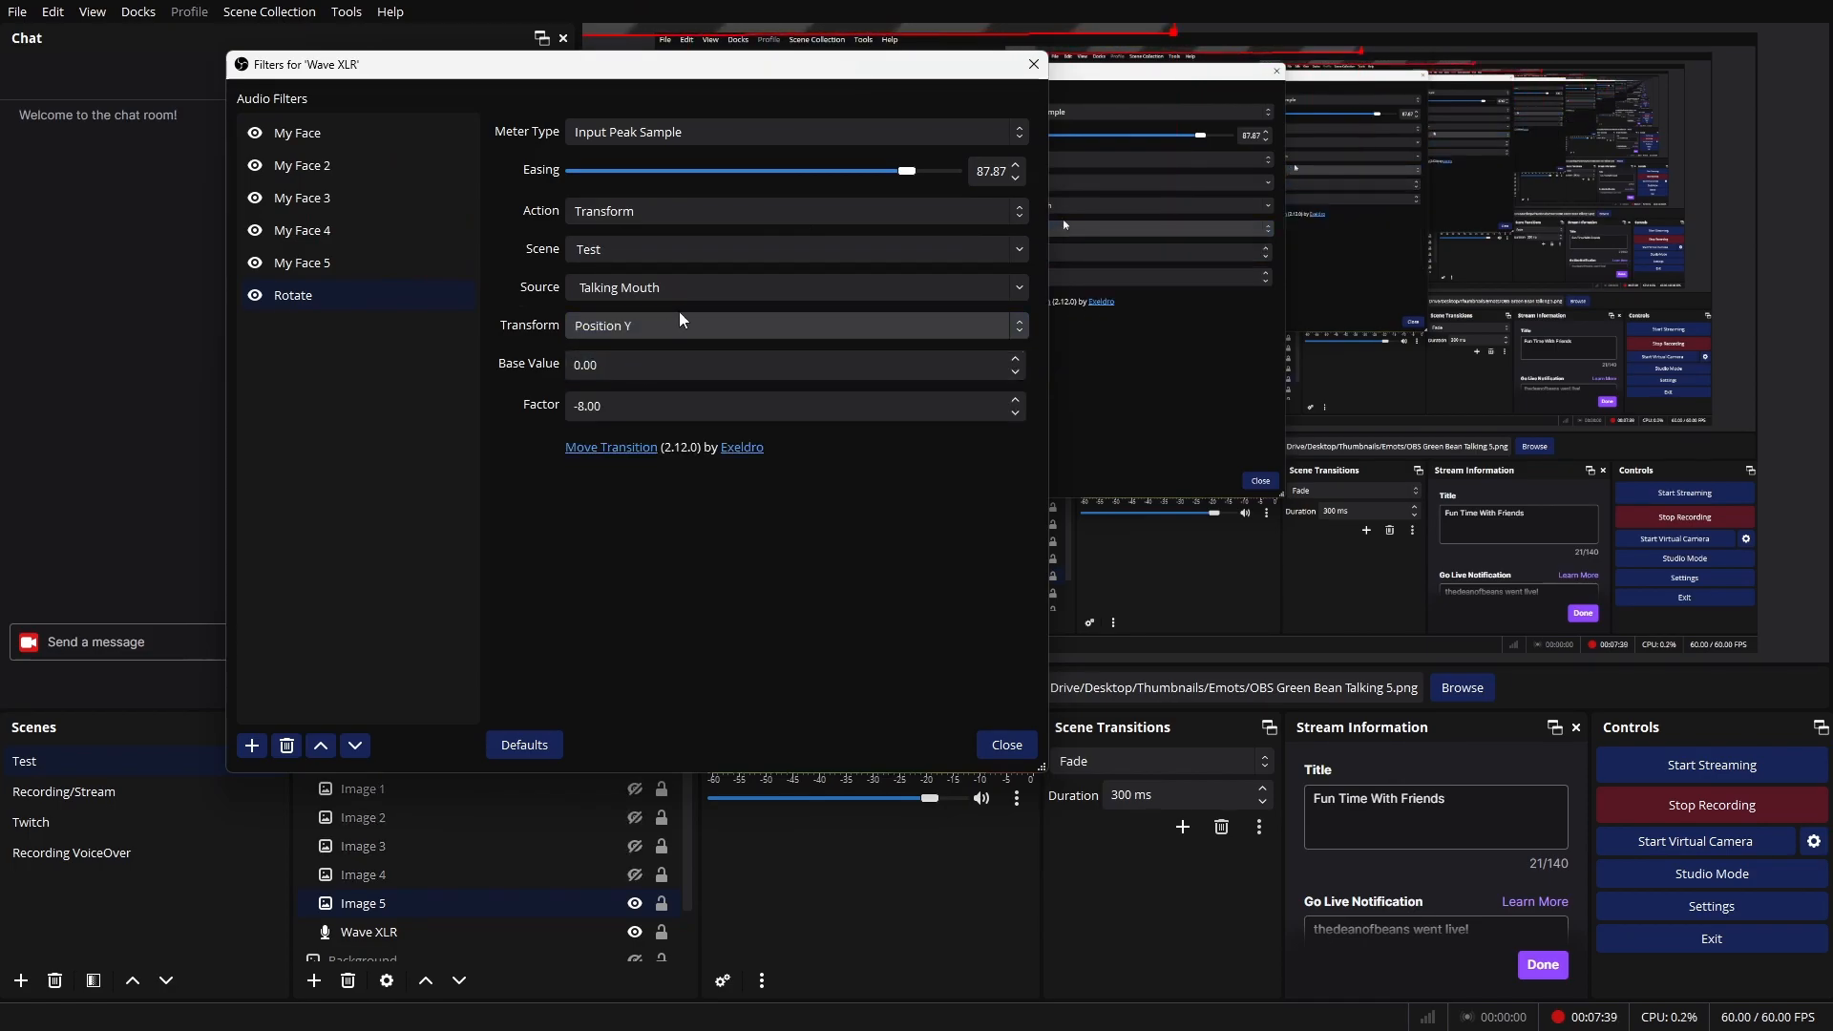
{"action": "left_click", "coordinate": [661, 324]}
{"action": "left_click", "coordinate": [634, 417]}
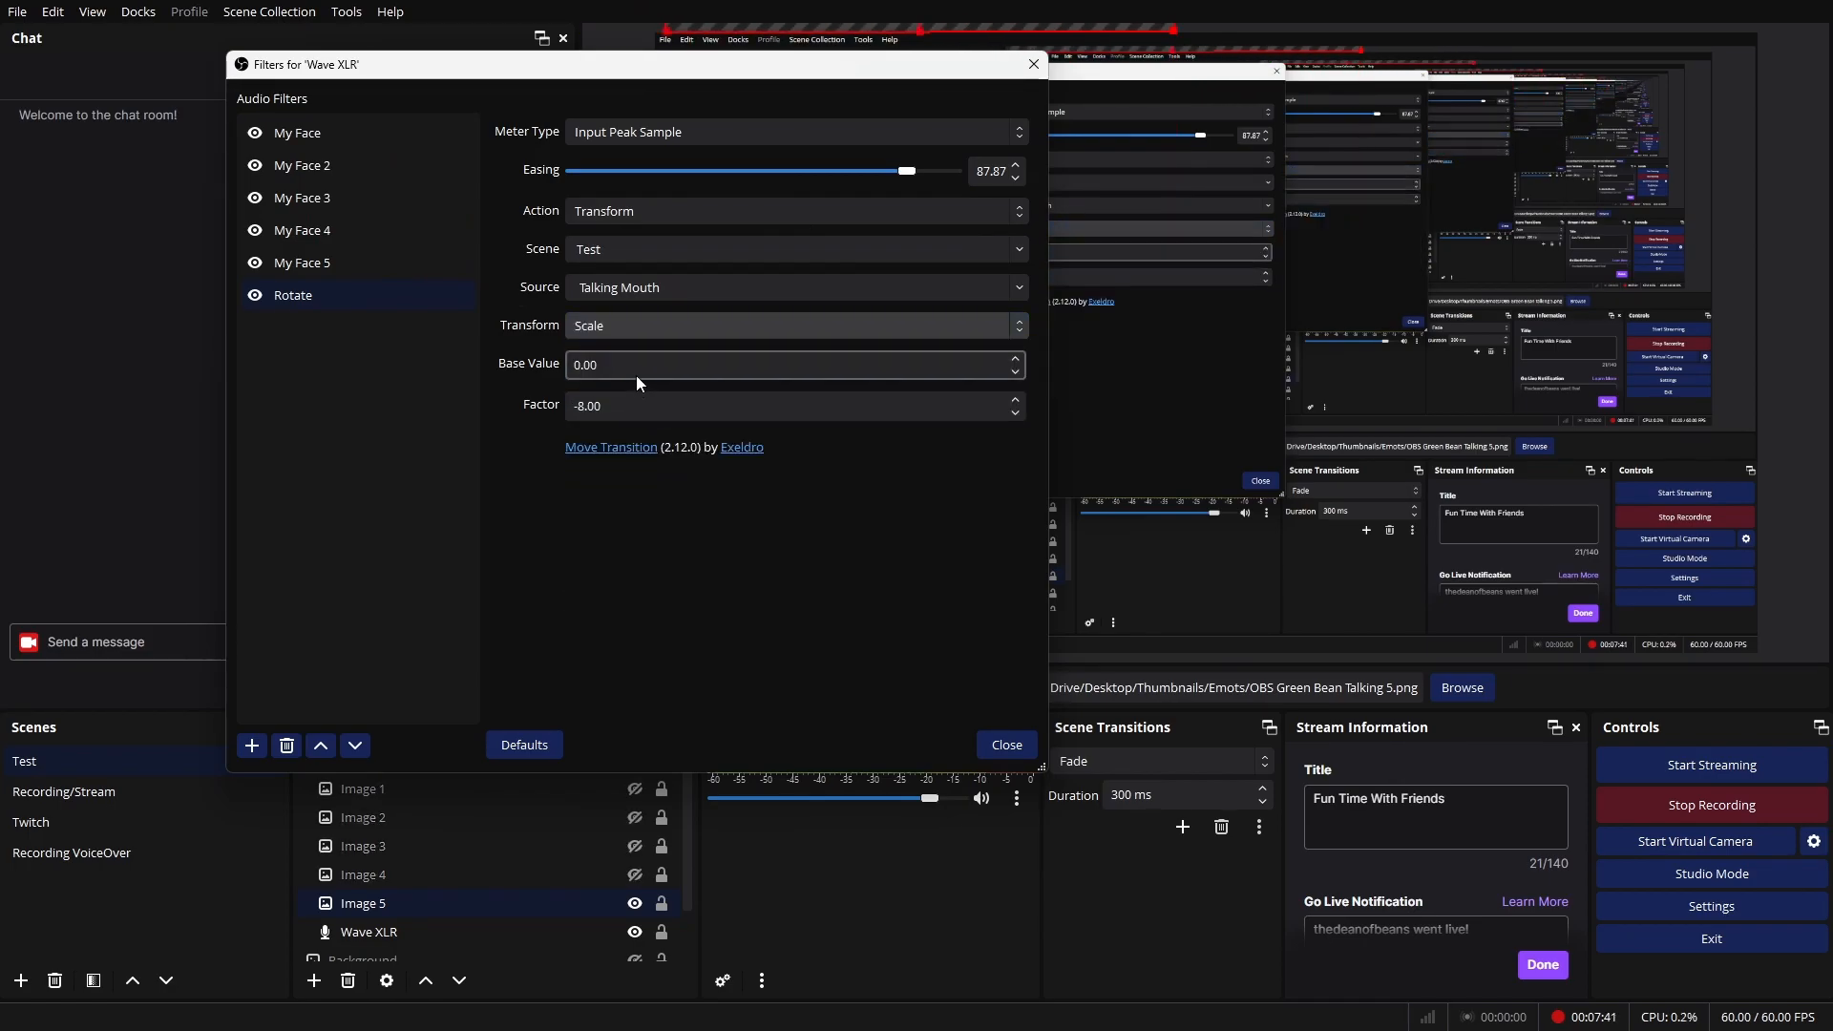
{"action": "left_click", "coordinate": [632, 321]}
{"action": "left_click", "coordinate": [617, 484]}
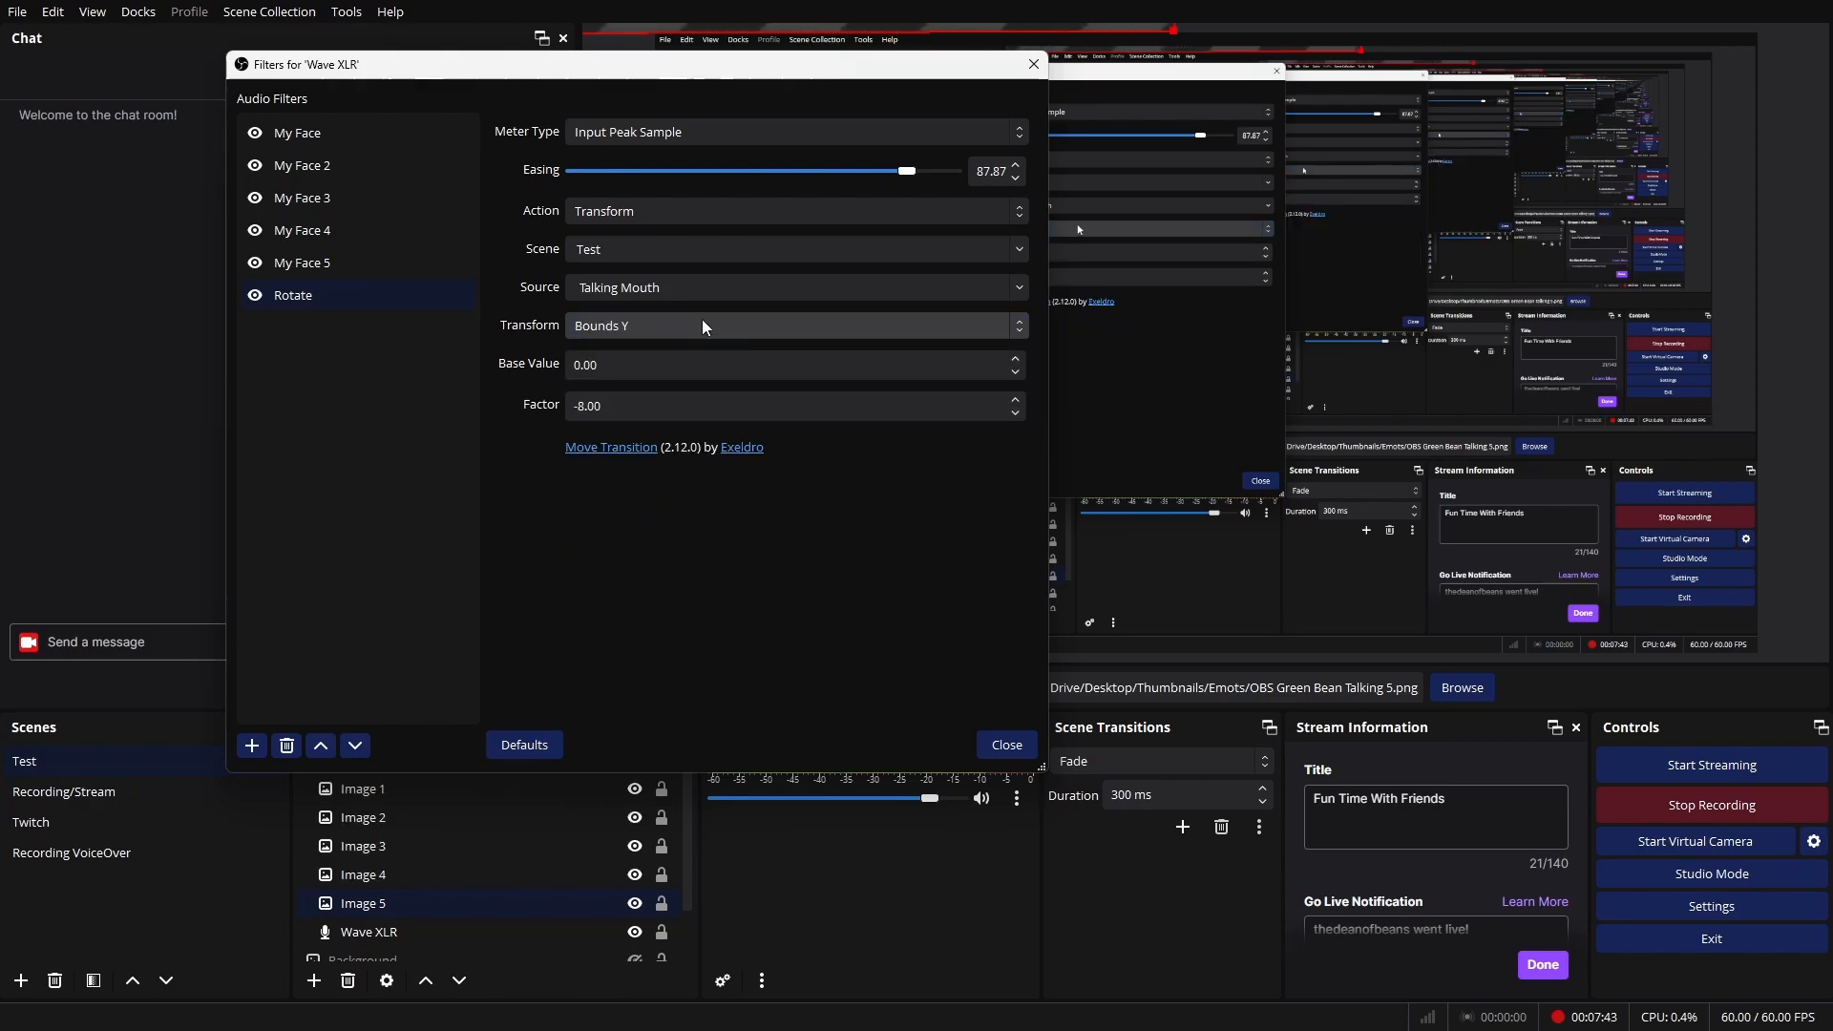
{"action": "left_click", "coordinate": [664, 329]}
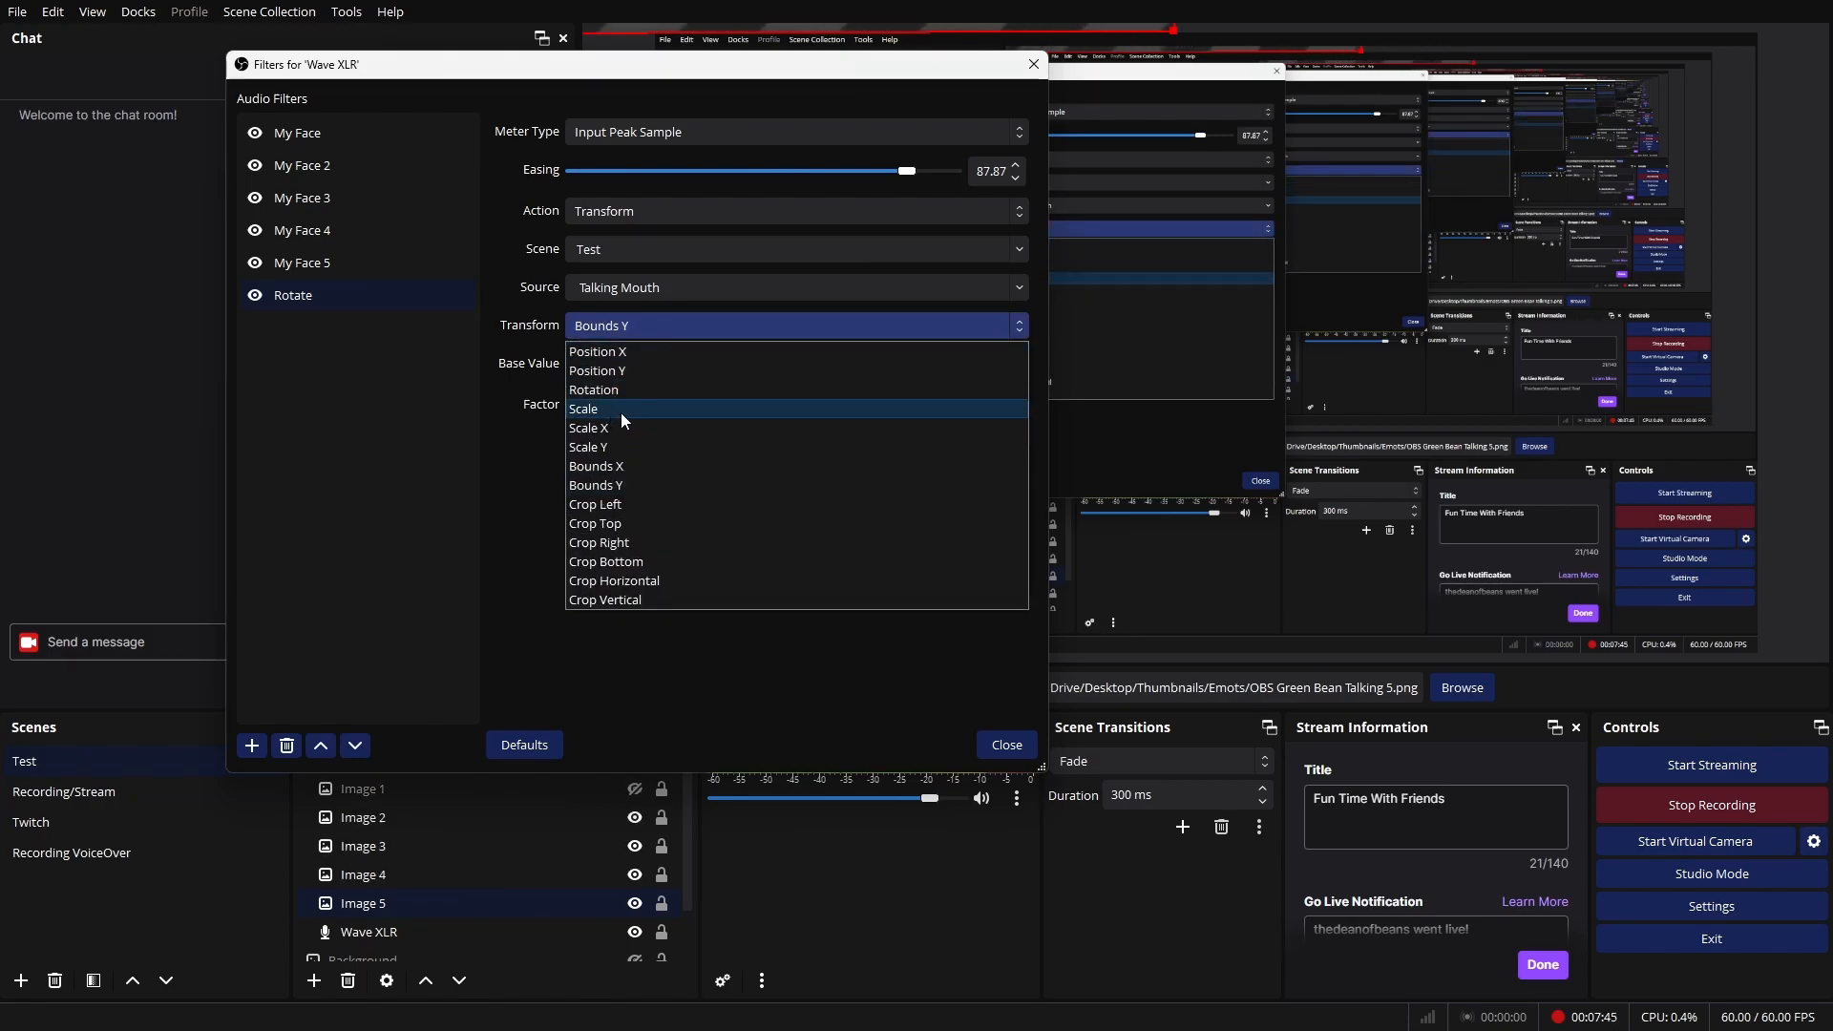
{"action": "left_click", "coordinate": [615, 387]}
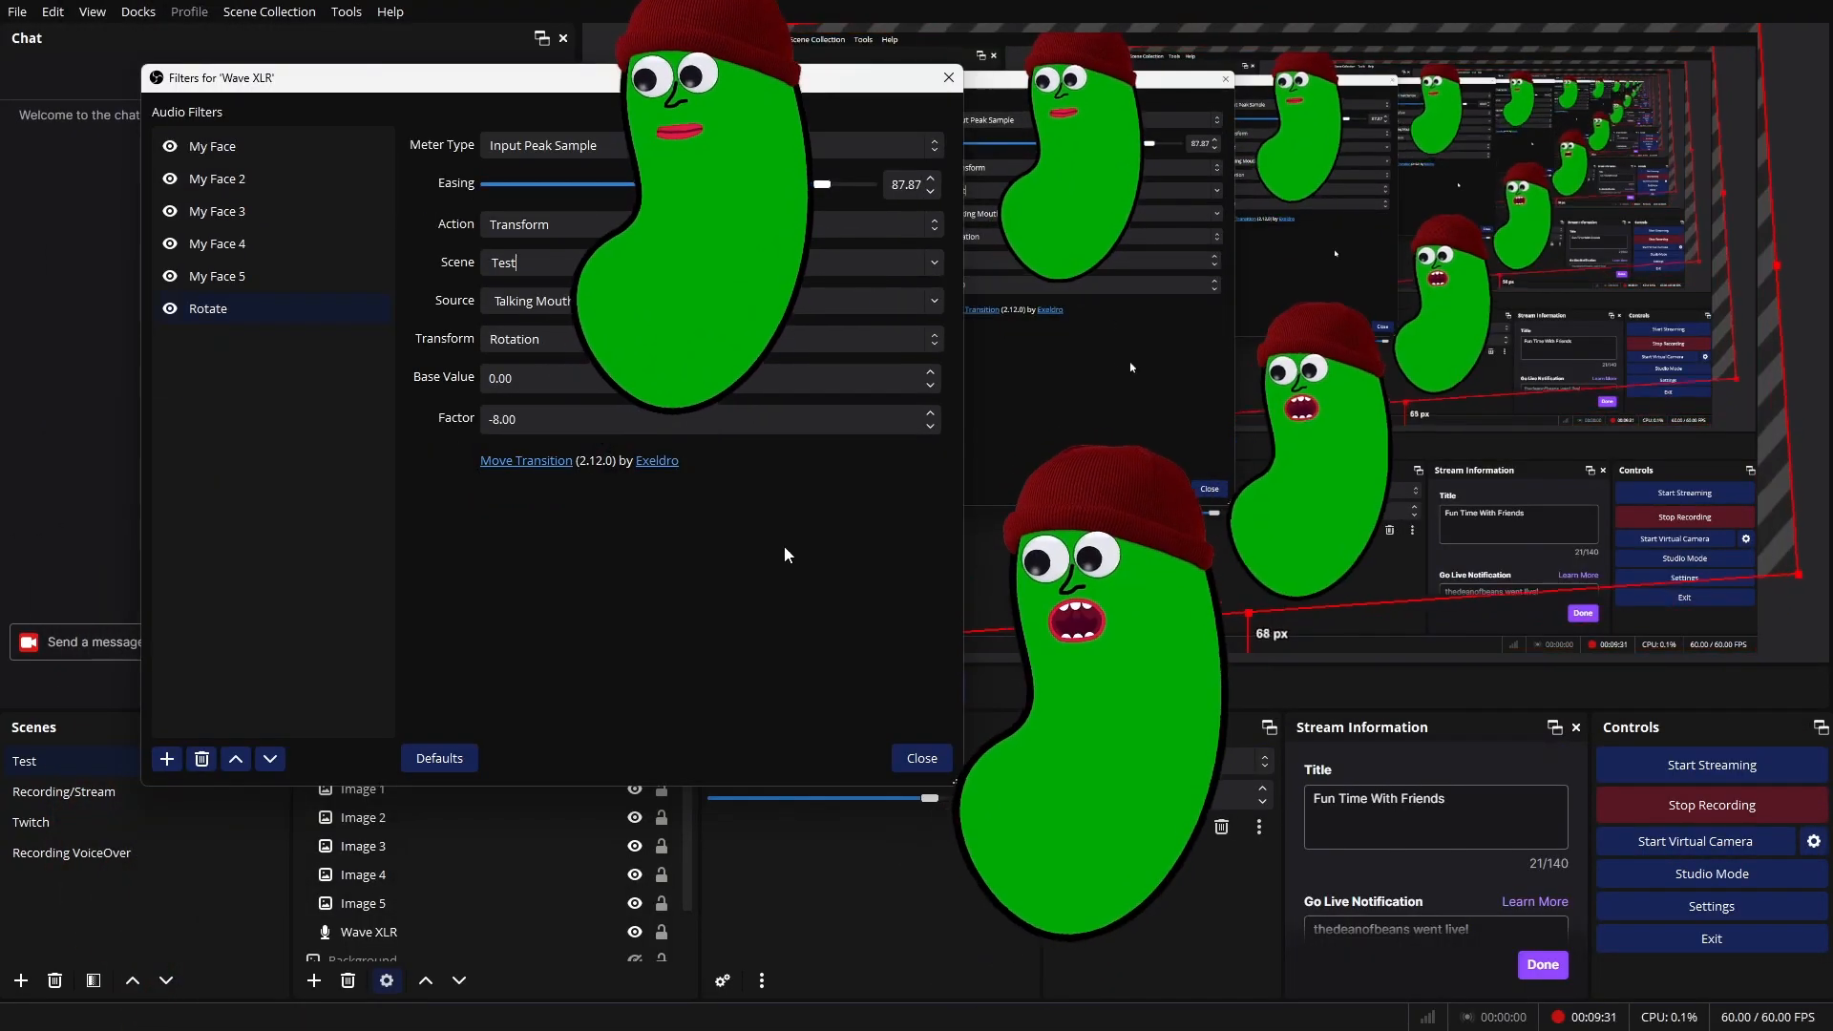
- Close the Wave XLR filters, fit Image 5 to the screen and select the Talking Mouth group
{"action": "left_click", "coordinate": [412, 905]}
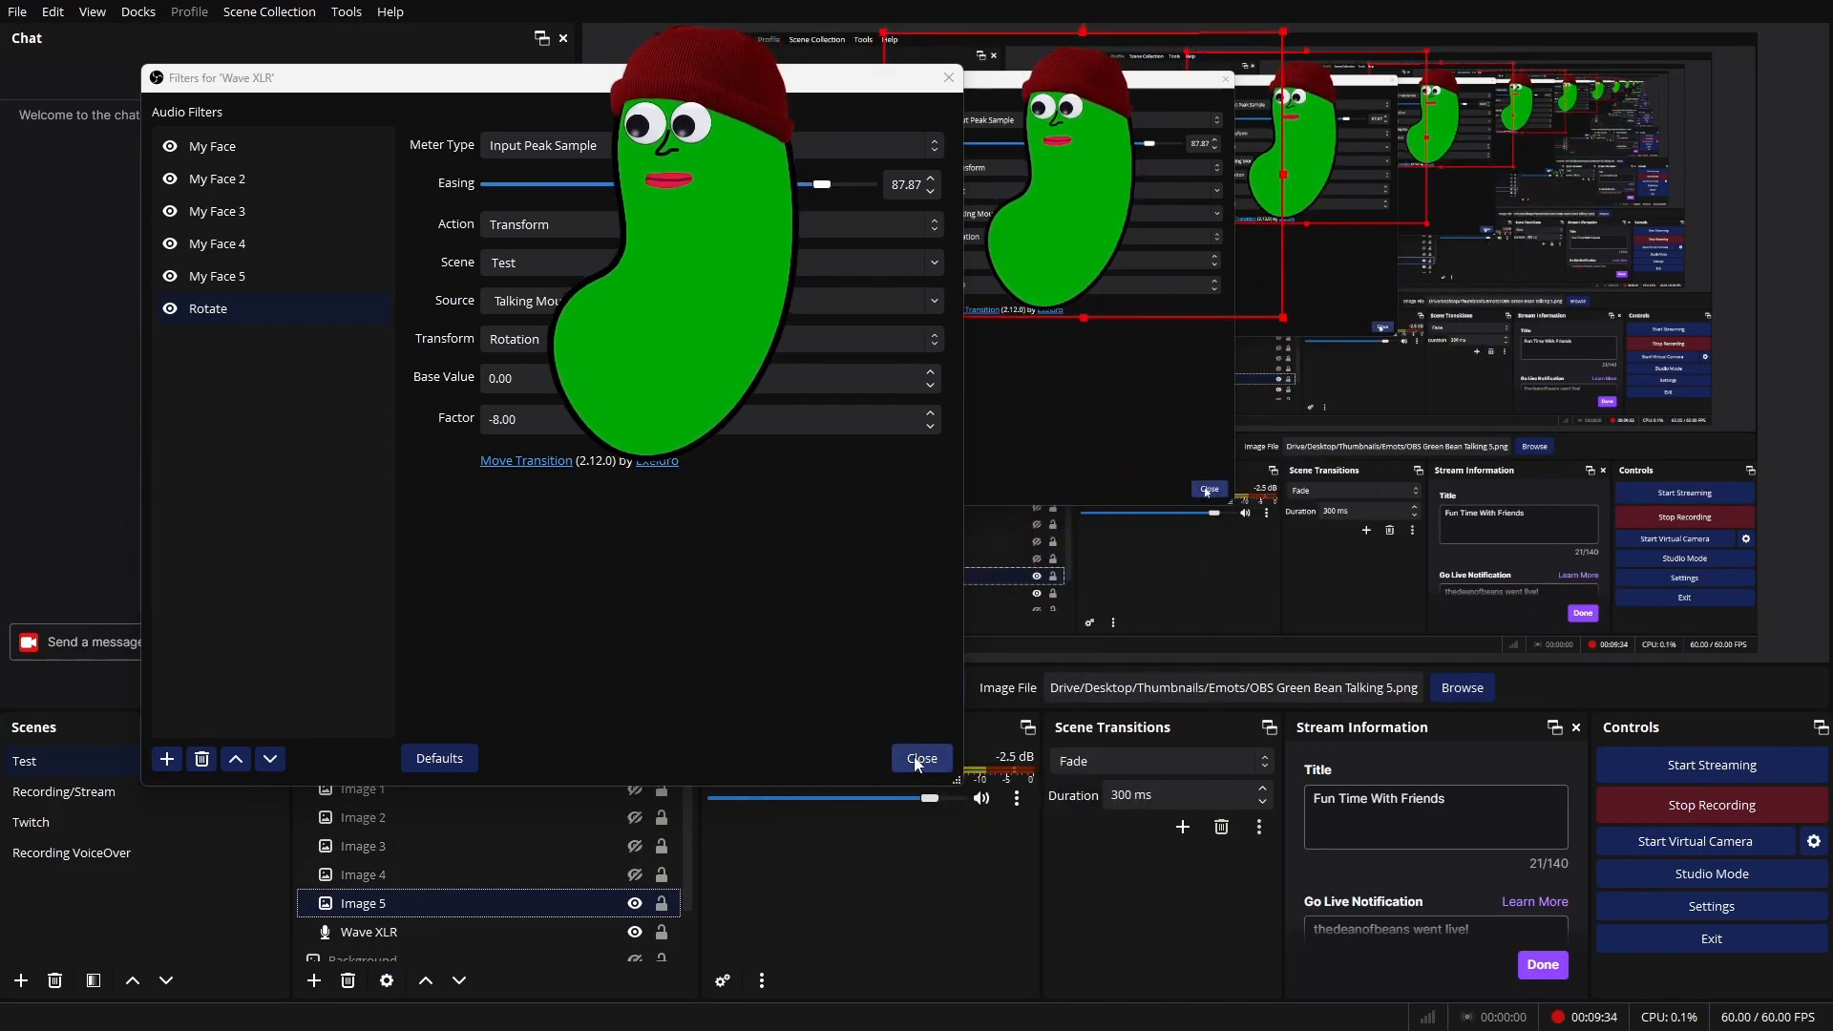
{"action": "right_click", "coordinate": [1107, 174]}
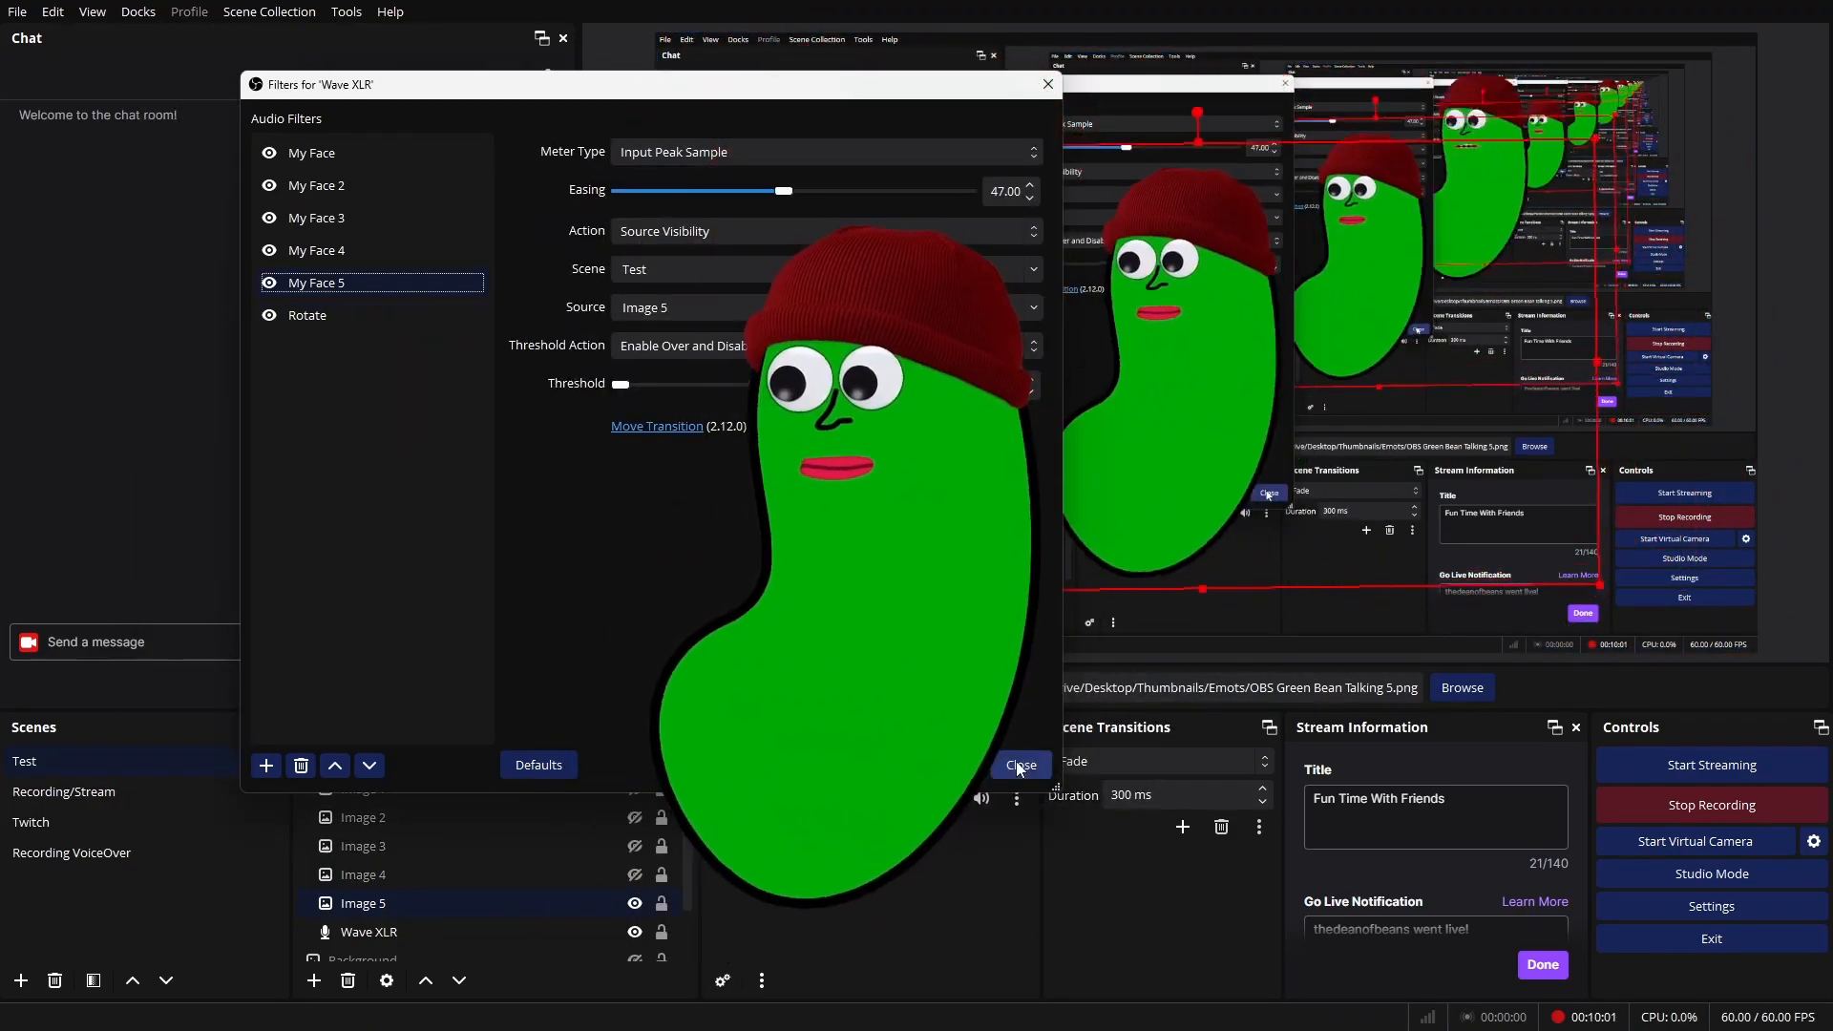
{"action": "key", "text": "Escape"}
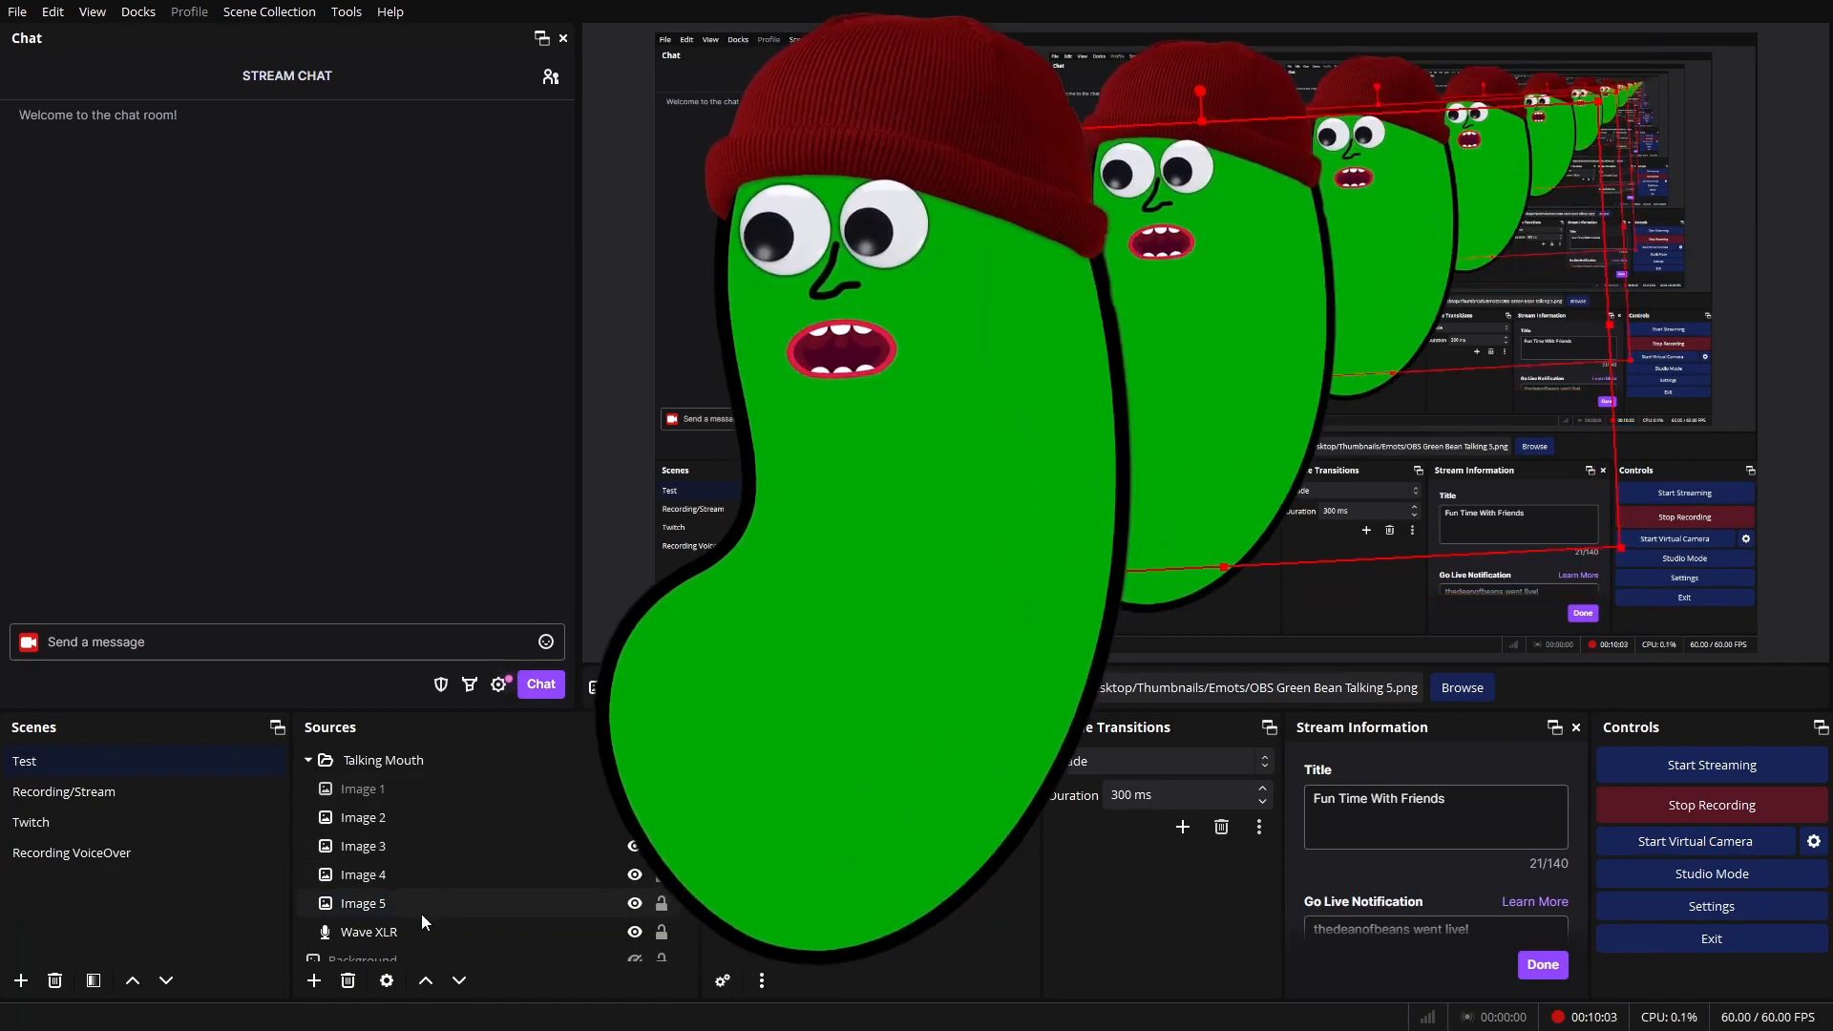
{"action": "right_click", "coordinate": [426, 903]}
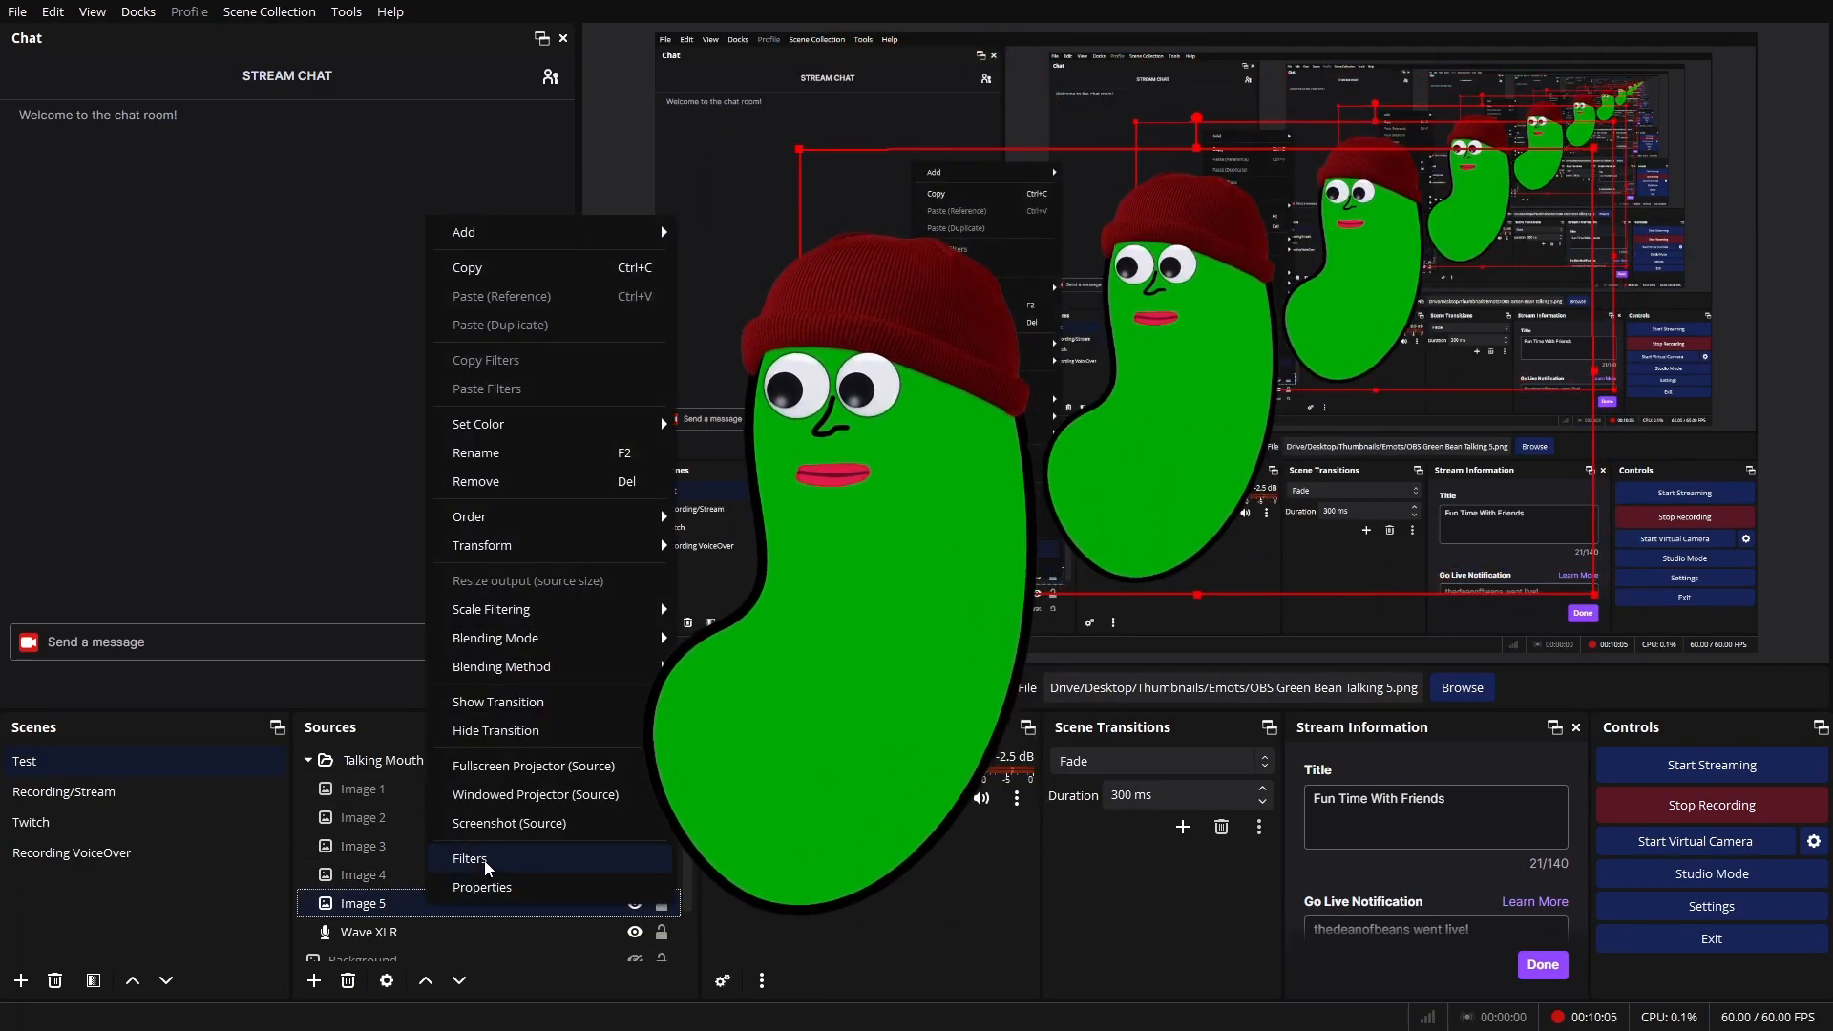
{"action": "mouse_move", "coordinate": [525, 545]}
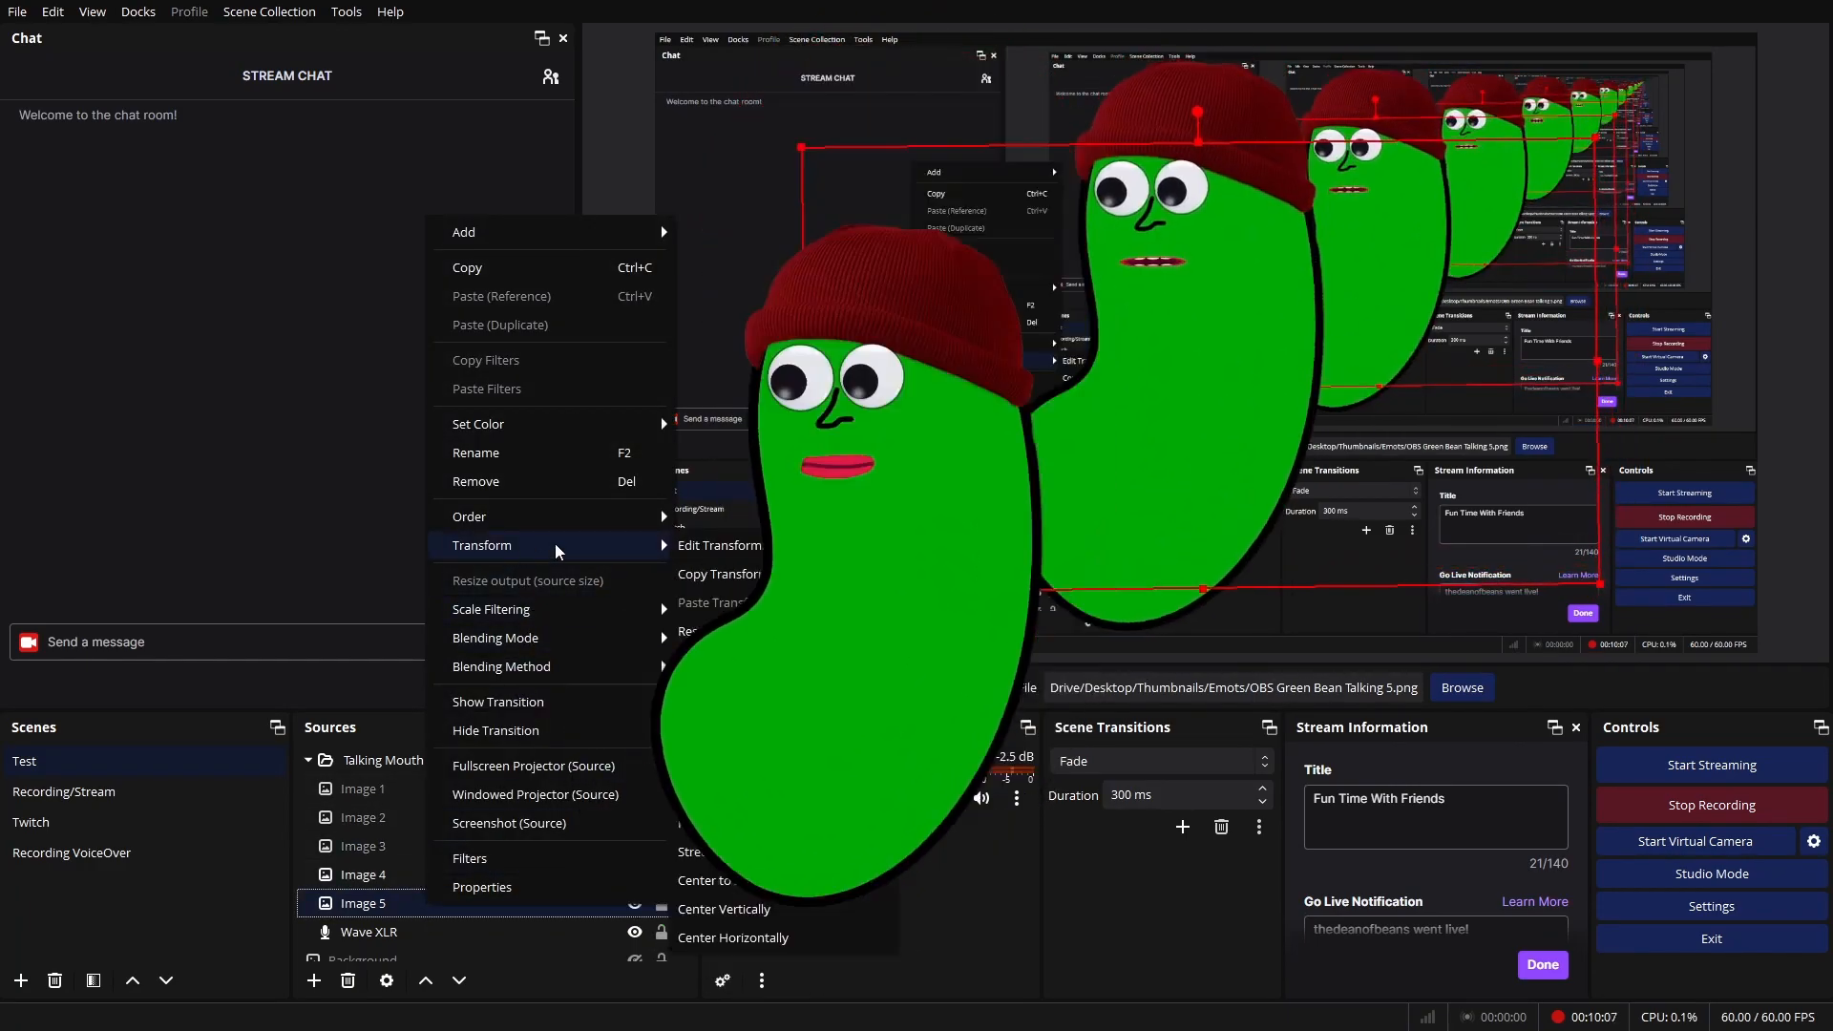
{"action": "left_click", "coordinate": [736, 823]}
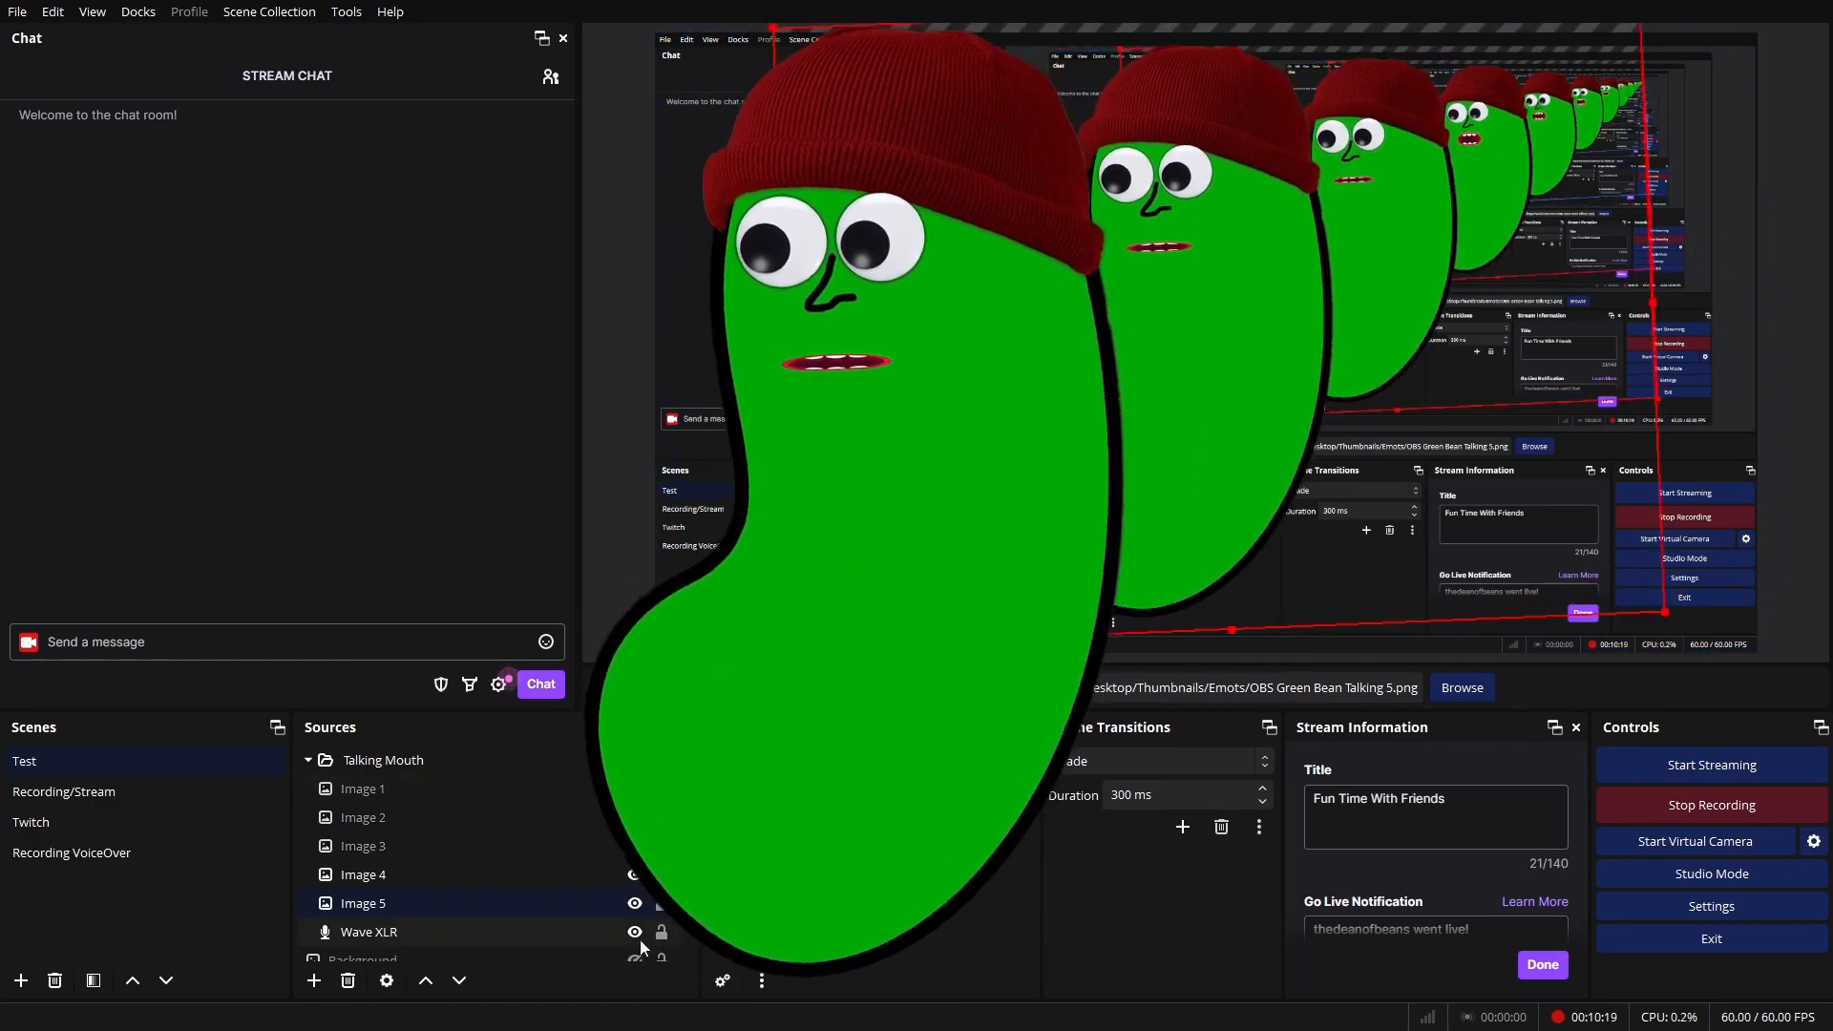
{"action": "left_click", "coordinate": [477, 760]}
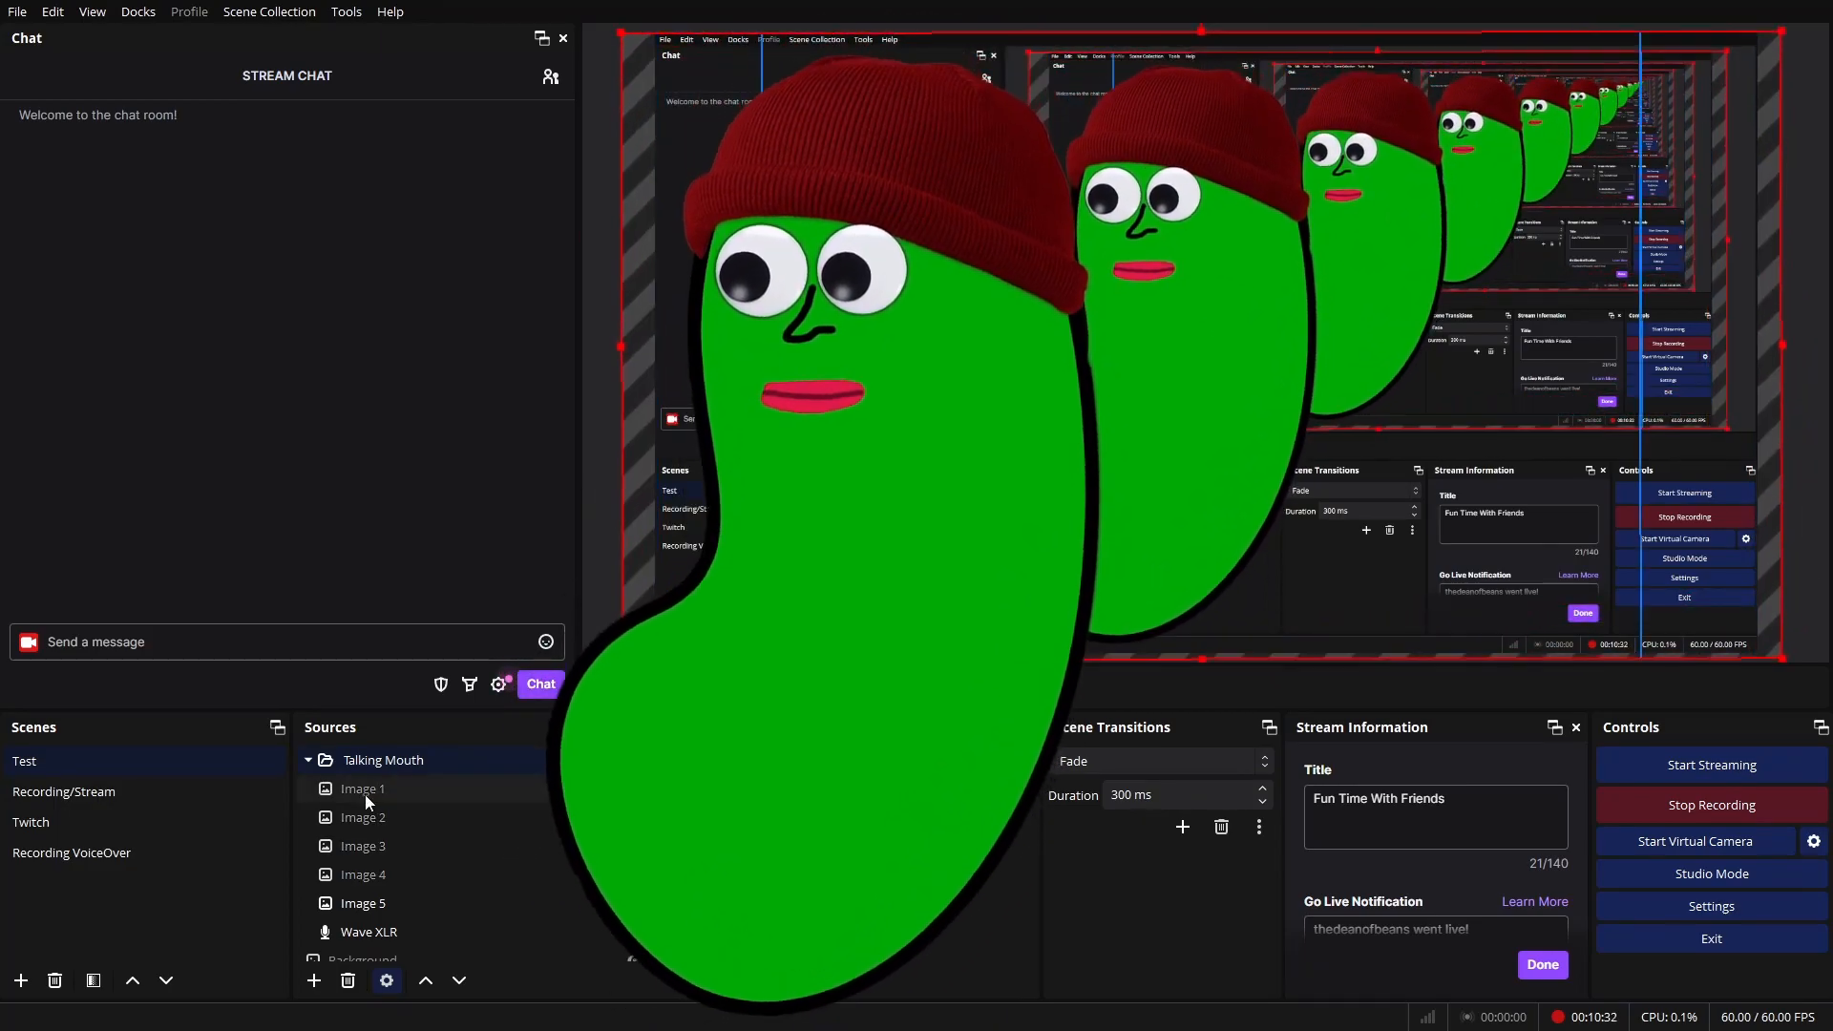
{"action": "left_click", "coordinate": [319, 760]}
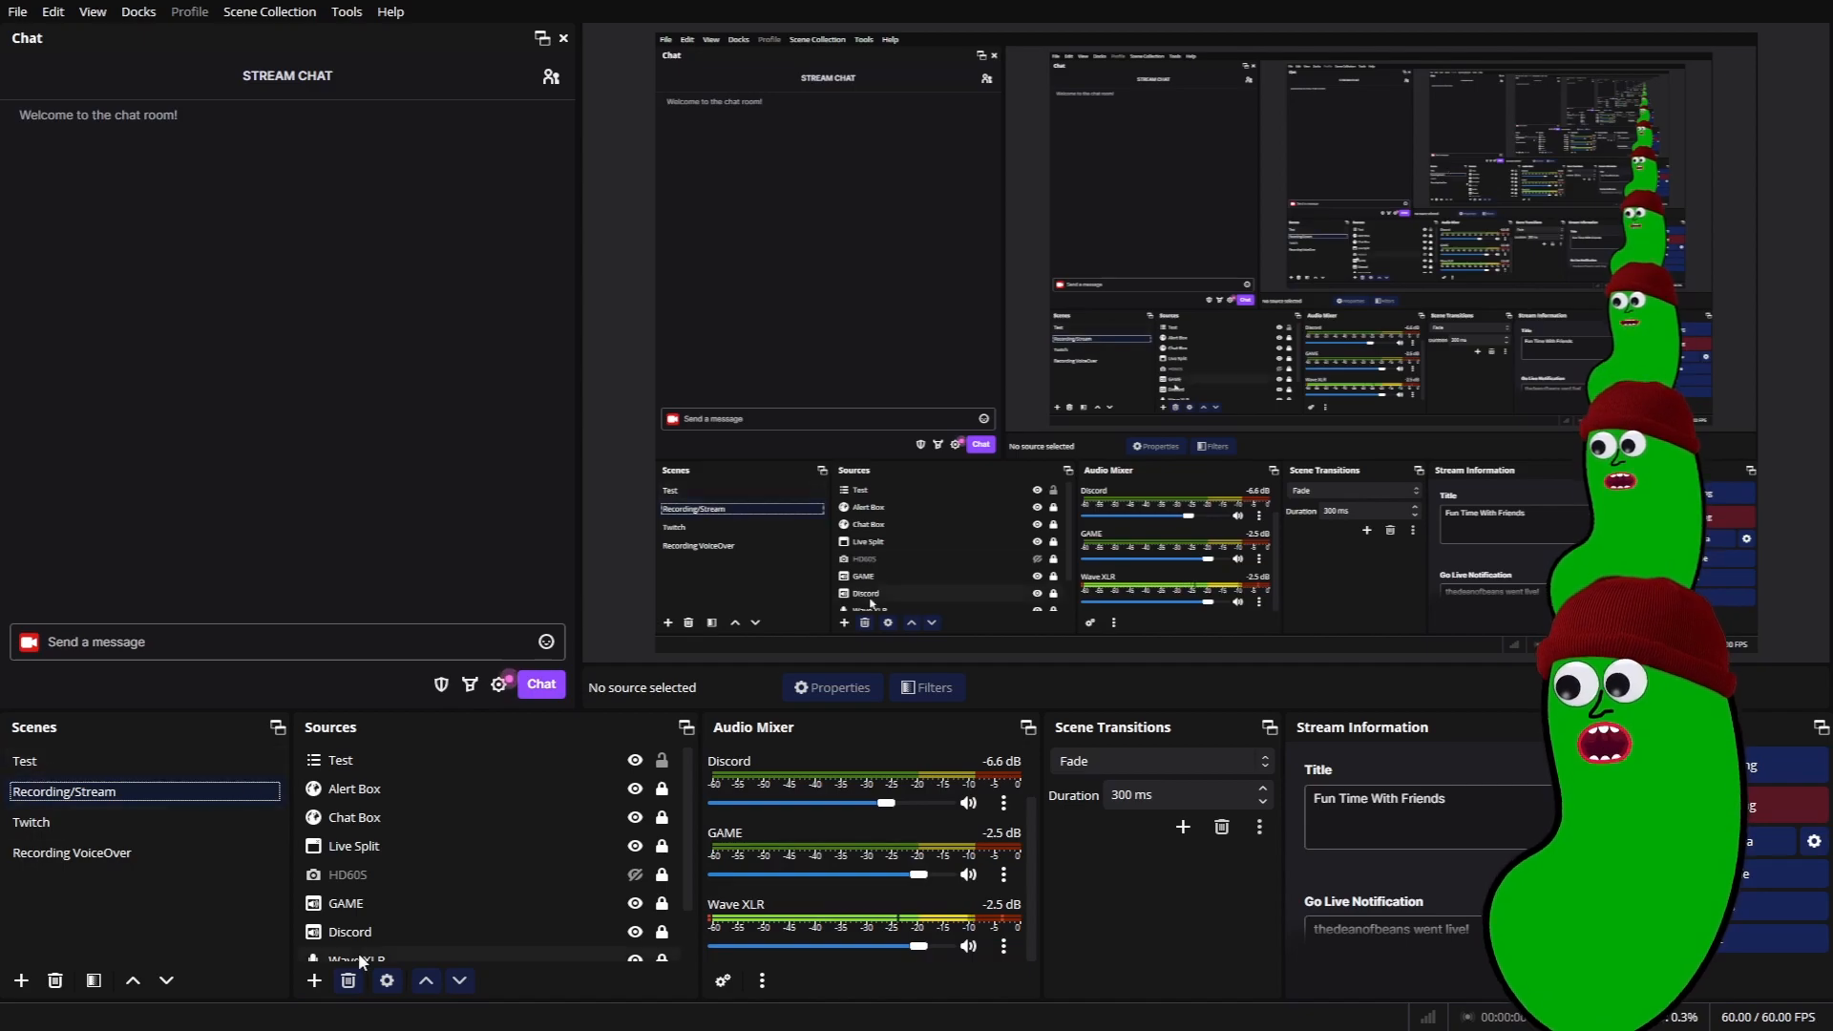
- In the Recording/Stream scene, check the addable source types, and move the nested Test avatar toward the preview's centre and slightly shrink it
{"action": "left_click", "coordinate": [314, 981]}
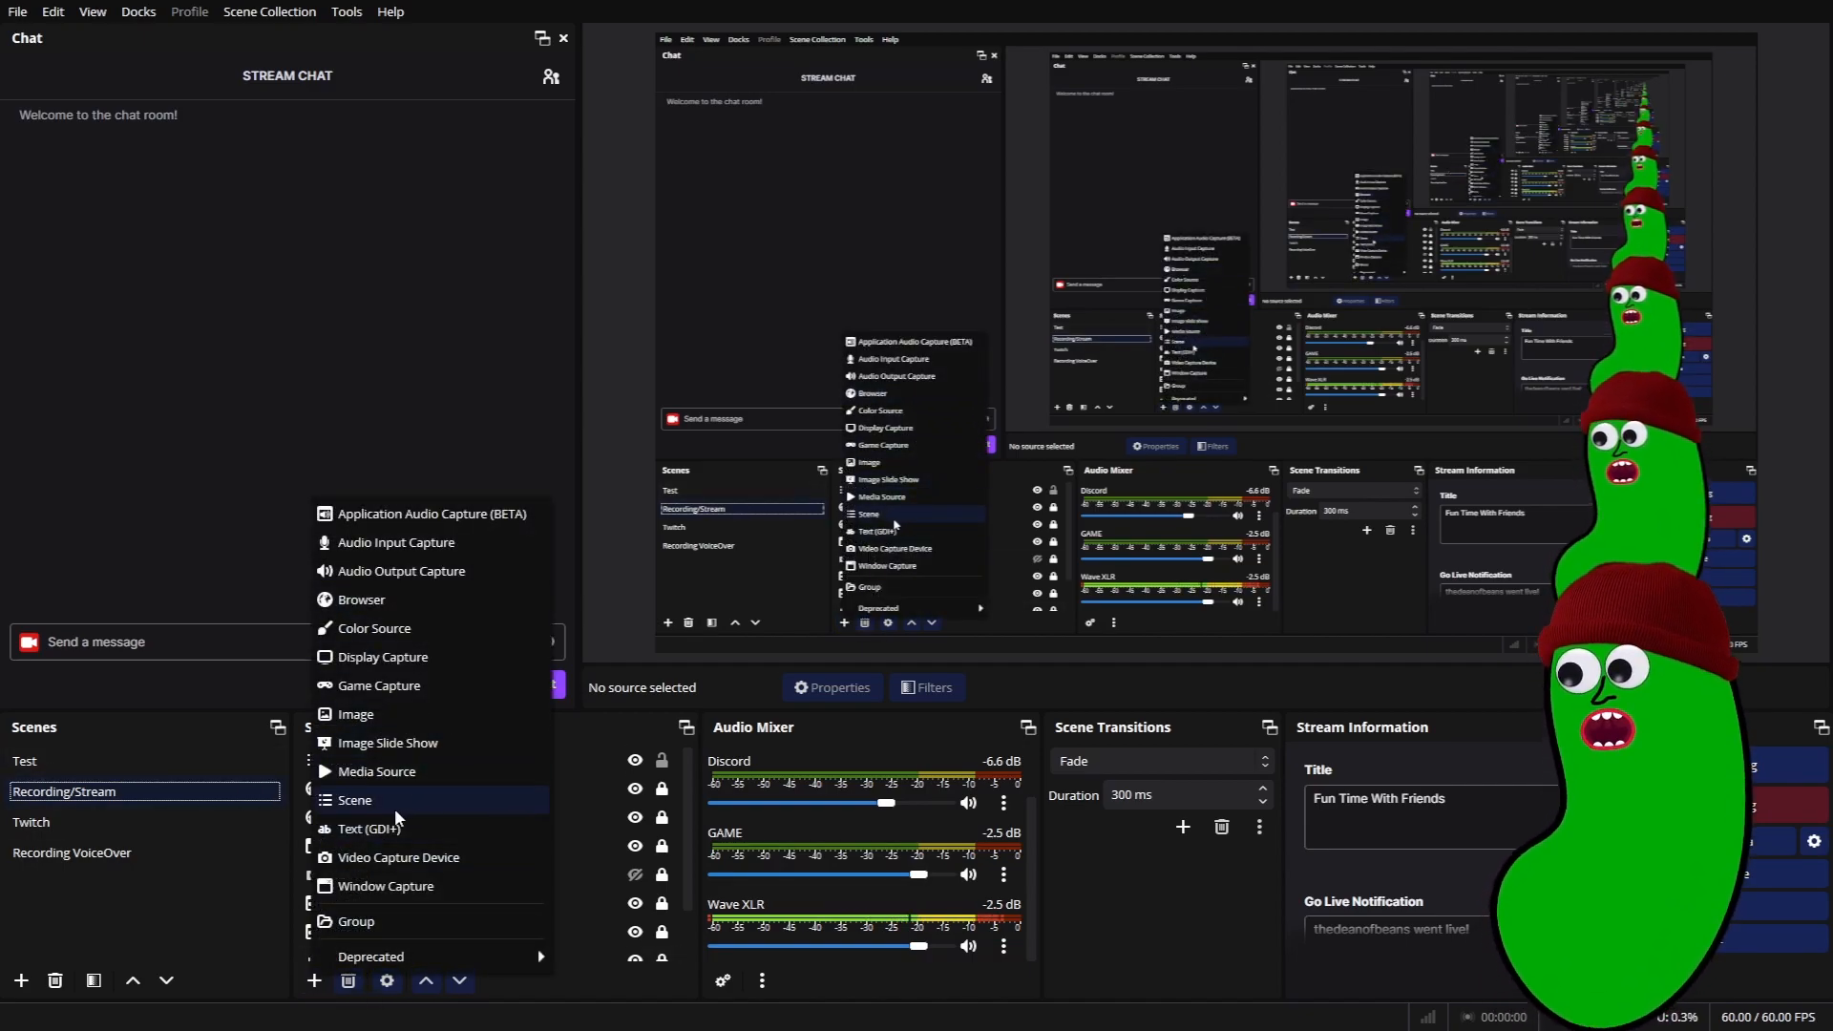
{"action": "left_click", "coordinate": [245, 892]}
{"action": "left_click_drag", "start_coordinate": [1619, 557], "coordinate": [1096, 403]}
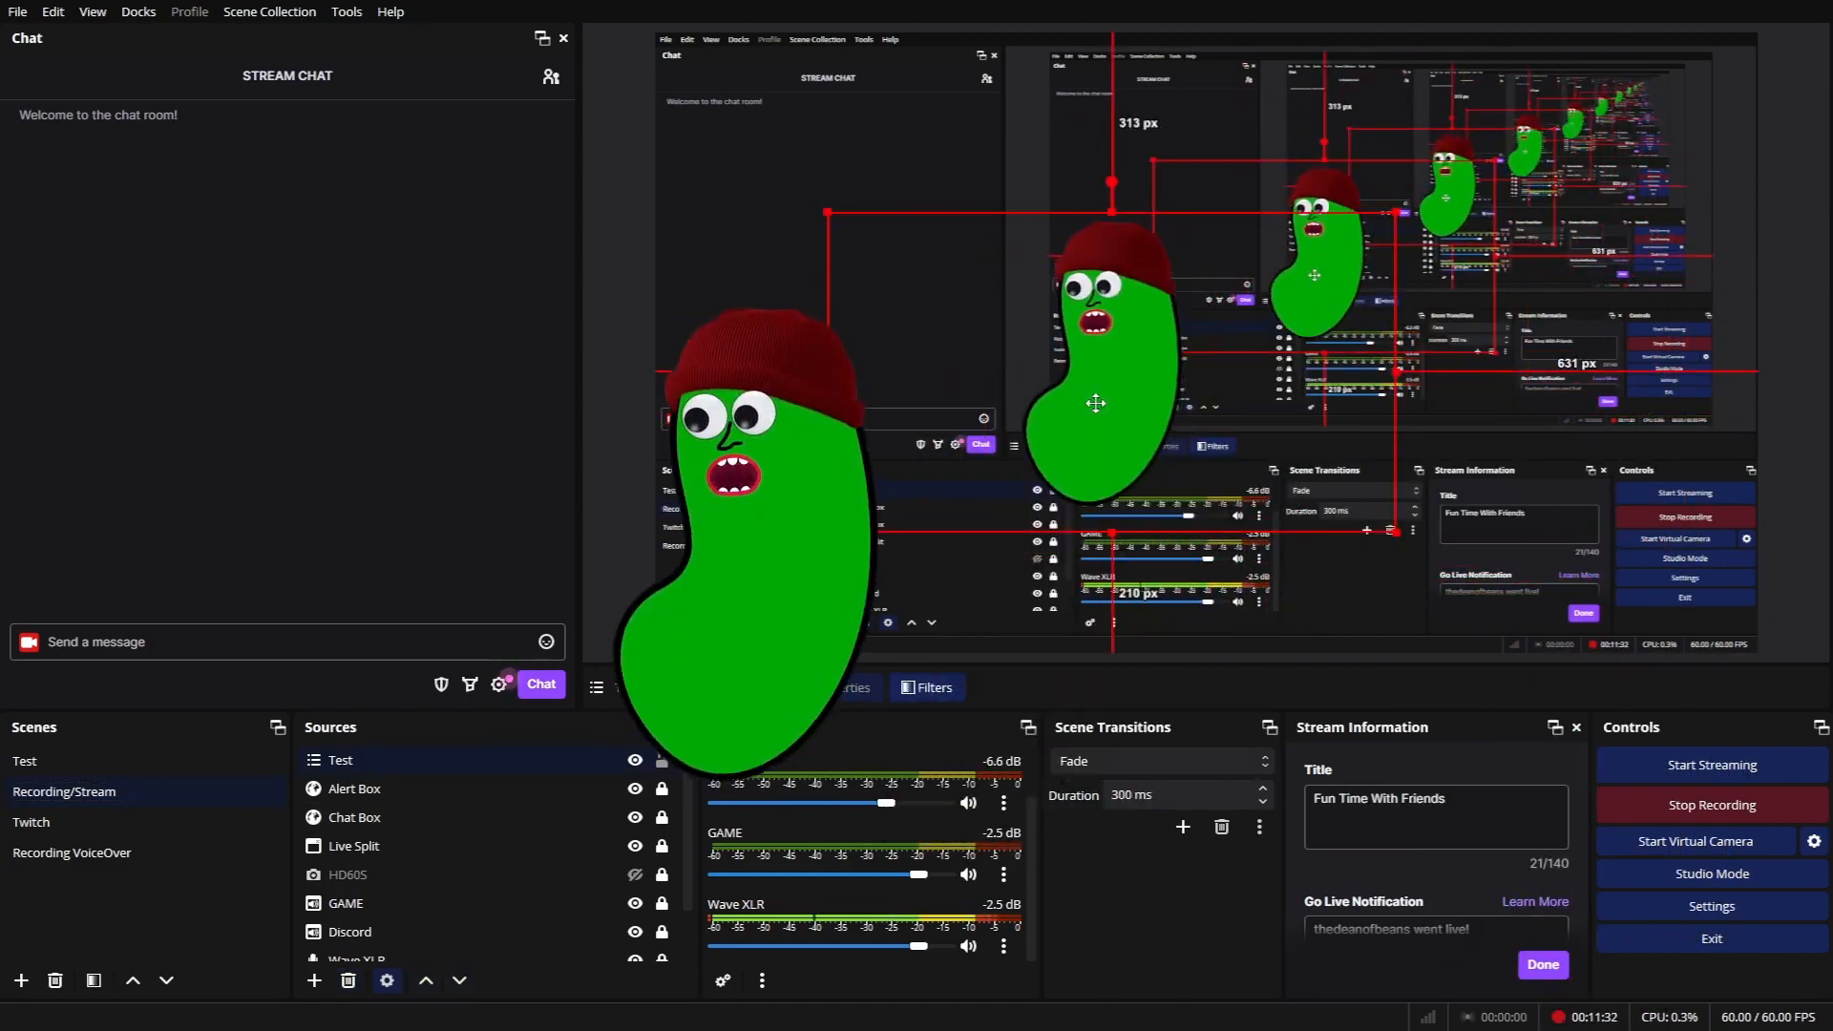
{"action": "mouse_move", "coordinate": [1398, 374]}
{"action": "left_mouse_down"}
{"action": "mouse_move", "coordinate": [1308, 382]}
{"action": "mouse_move", "coordinate": [1374, 380]}
{"action": "left_mouse_up"}
{"action": "left_click_drag", "start_coordinate": [1134, 387], "coordinate": [1206, 401]}
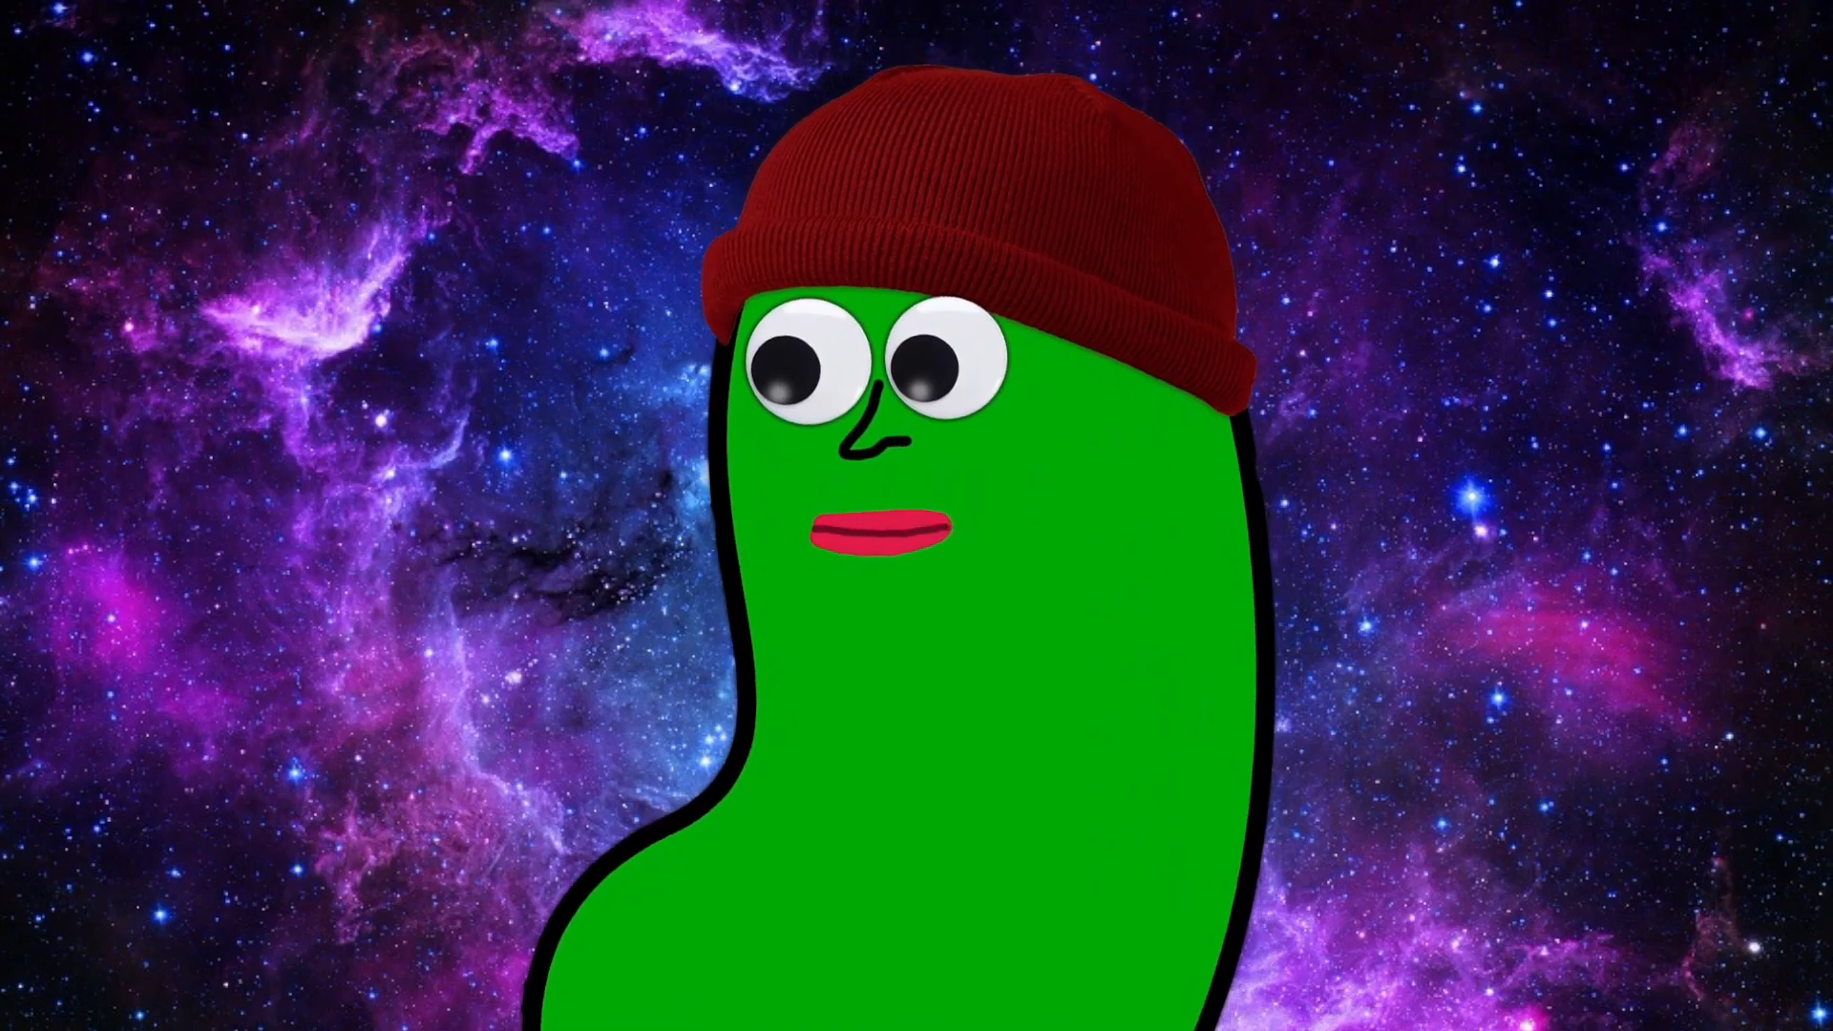